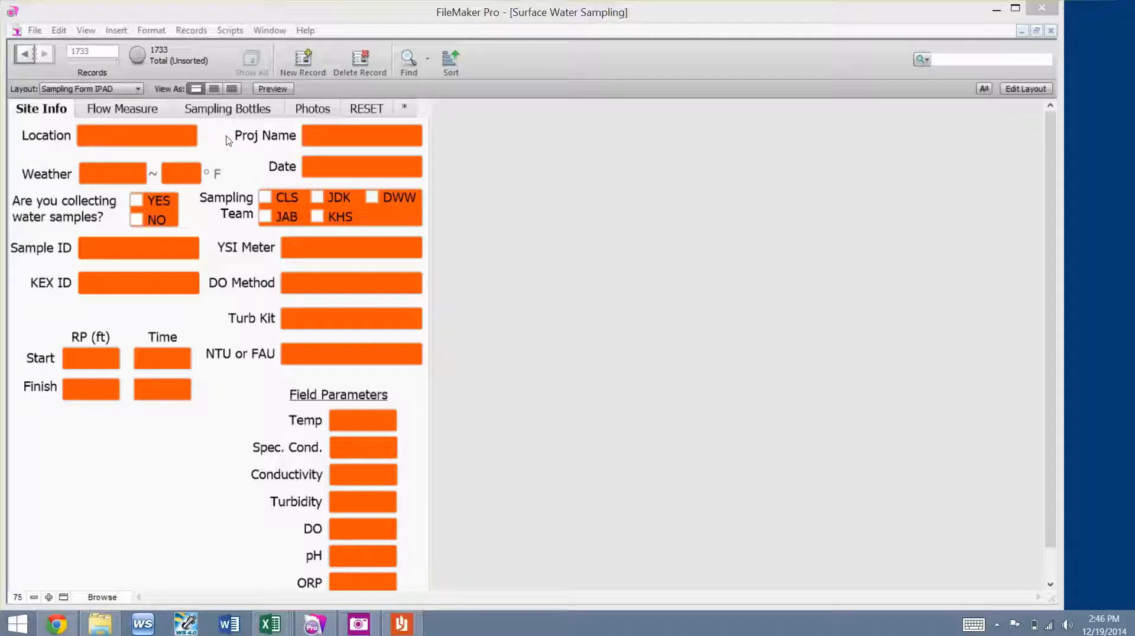
- Set the sampling location on the site information form to STRM001
left_click(159, 134)
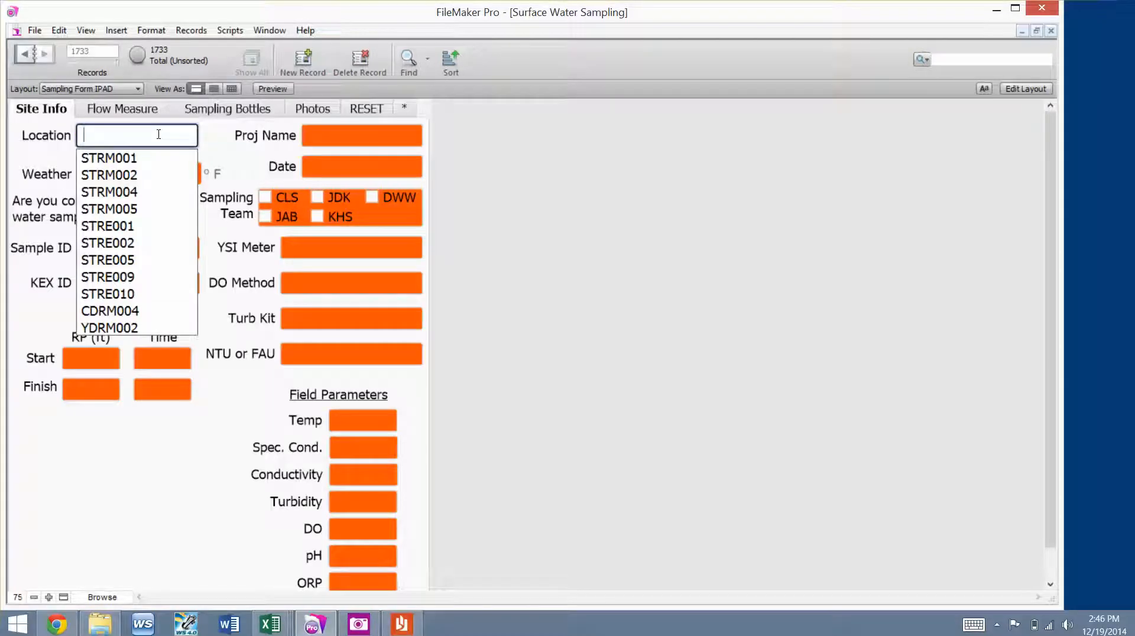
left_click(118, 158)
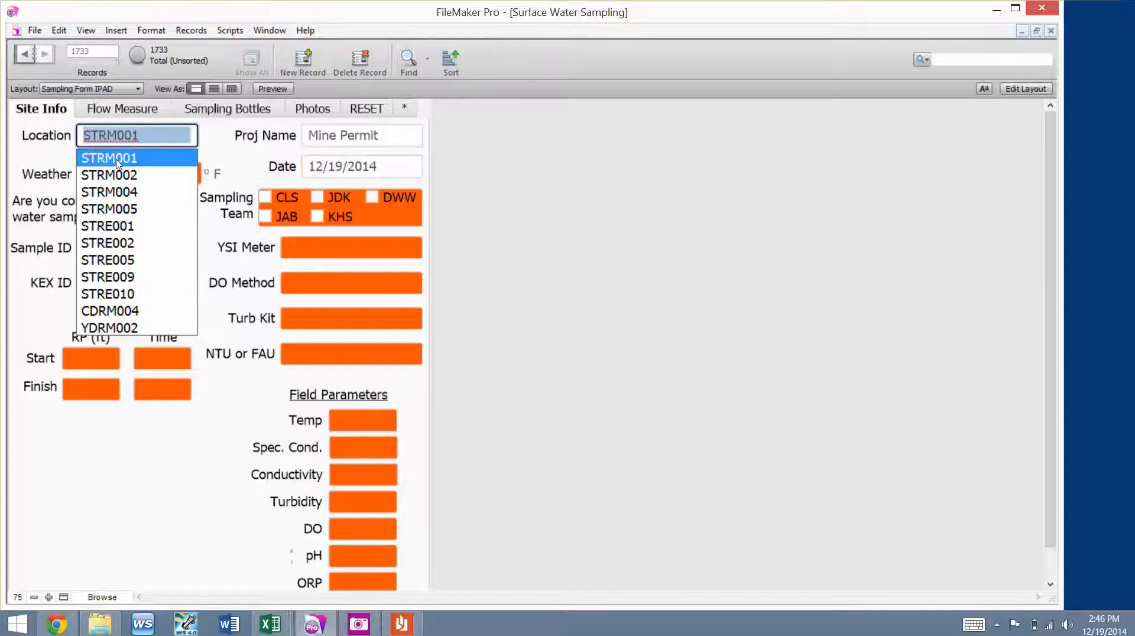
left_click(226, 139)
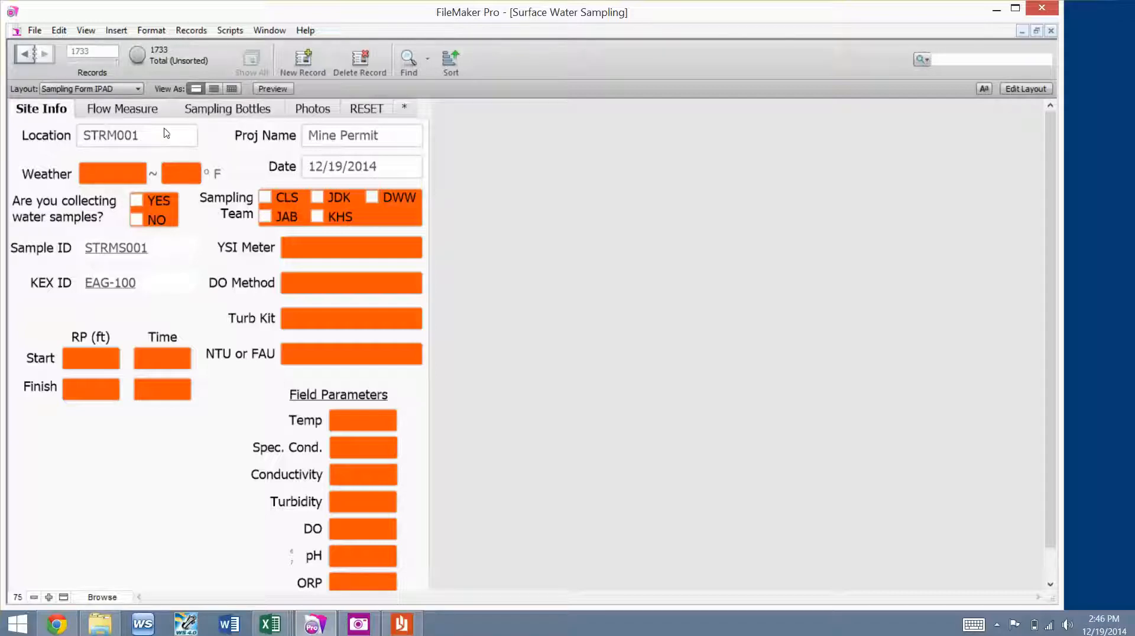
- Record the weather as Cloudy with a temperature of 32 °F
left_click(120, 174)
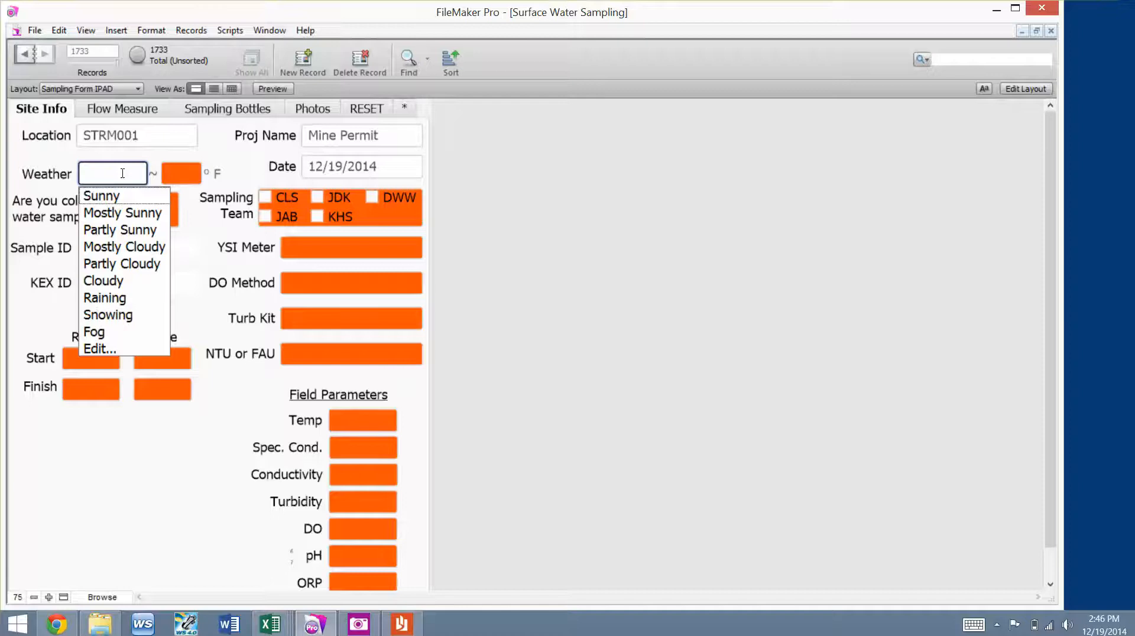
left_click(104, 281)
left_click(189, 177)
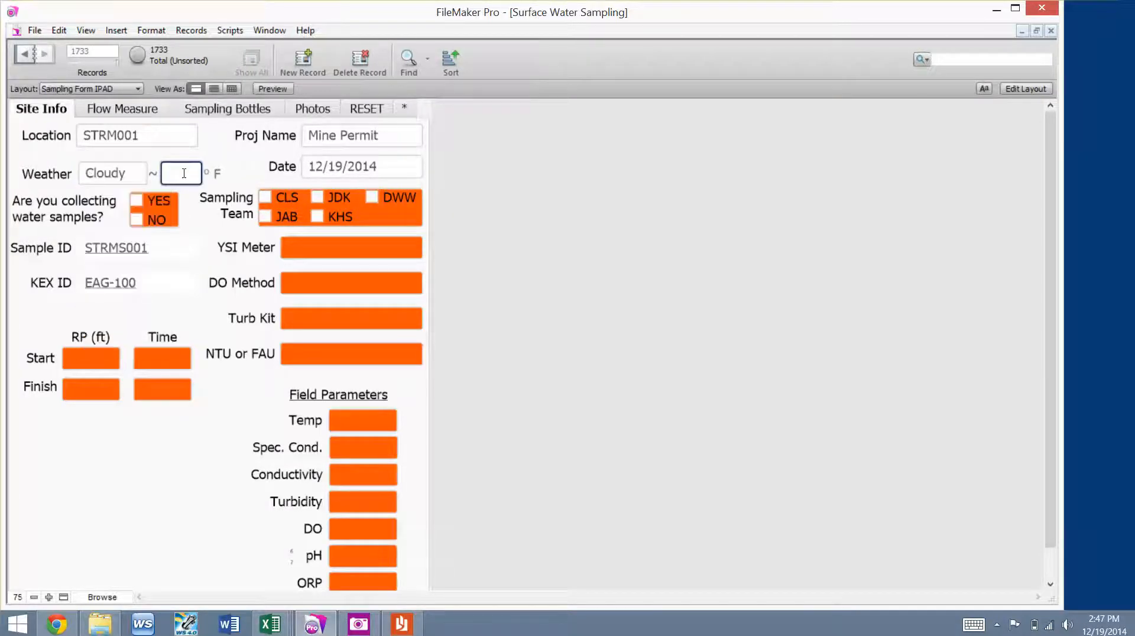
type("32")
left_click(521, 201)
- Mark JDK and CLS as the sampling team and answer YES to collecting water samples
left_click(320, 199)
left_click(267, 199)
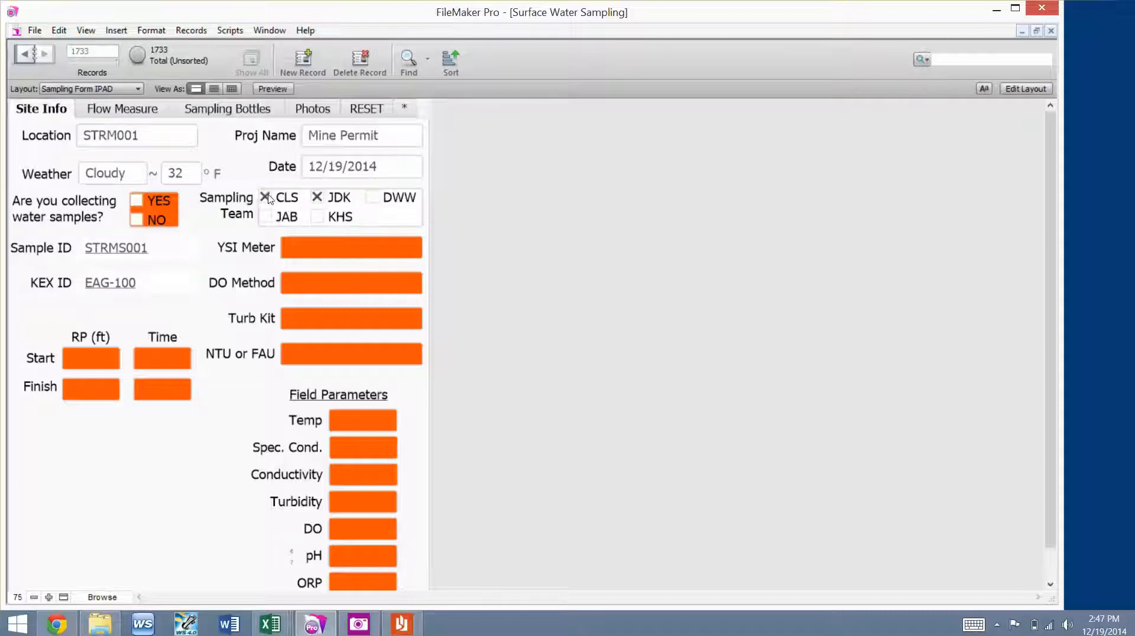
left_click(137, 202)
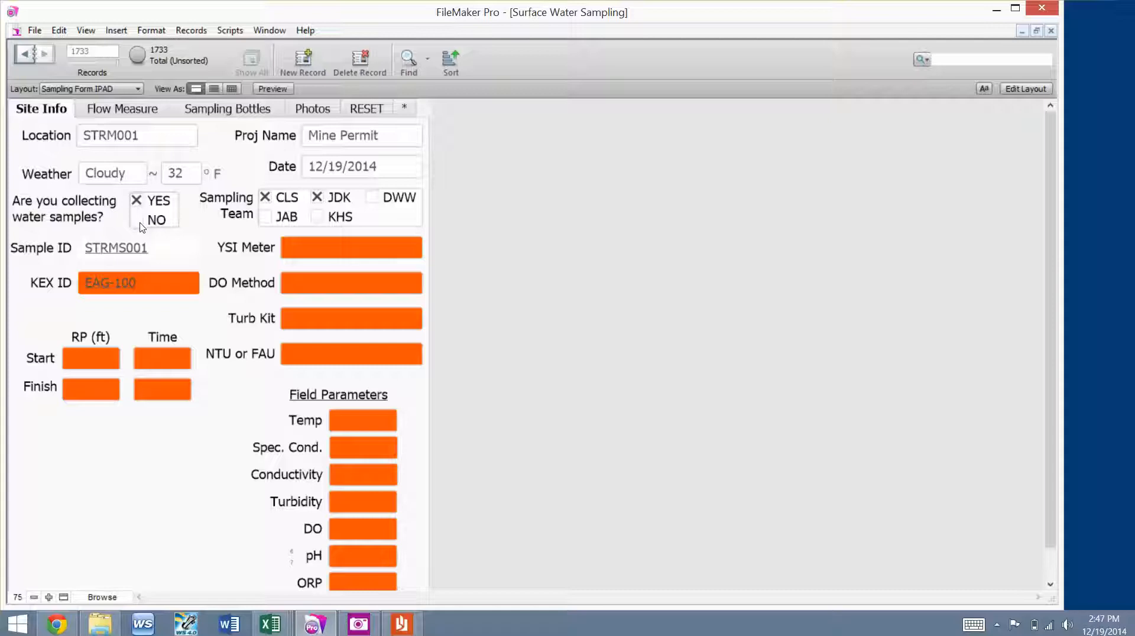
- Choose YSI meter 3 and set the DO method to YSI
left_click(330, 251)
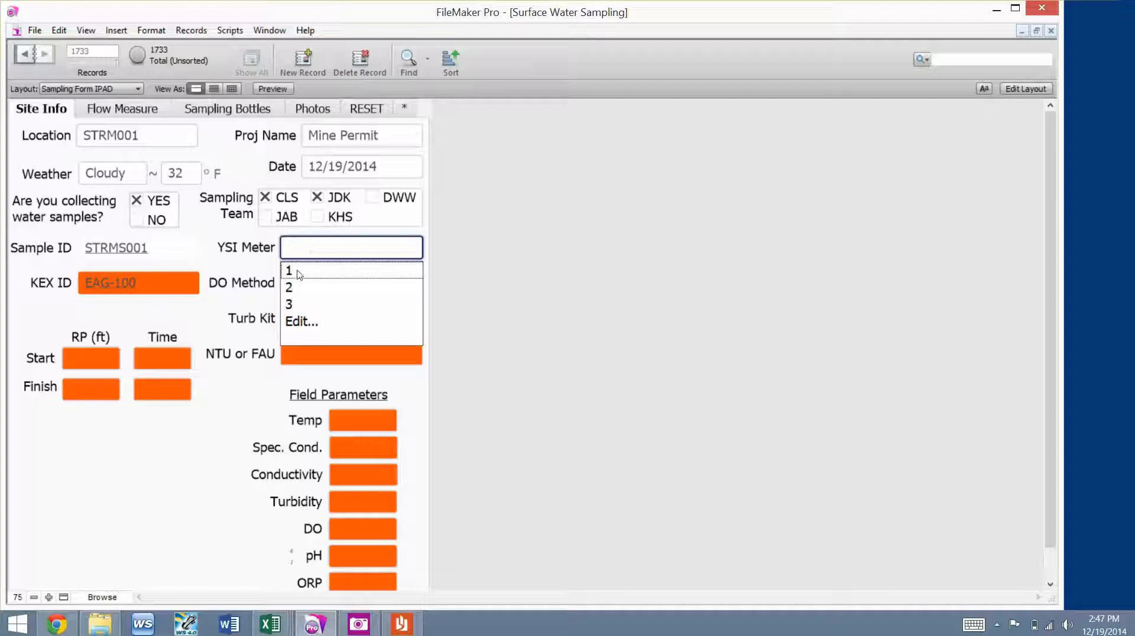
left_click(293, 305)
left_click(483, 247)
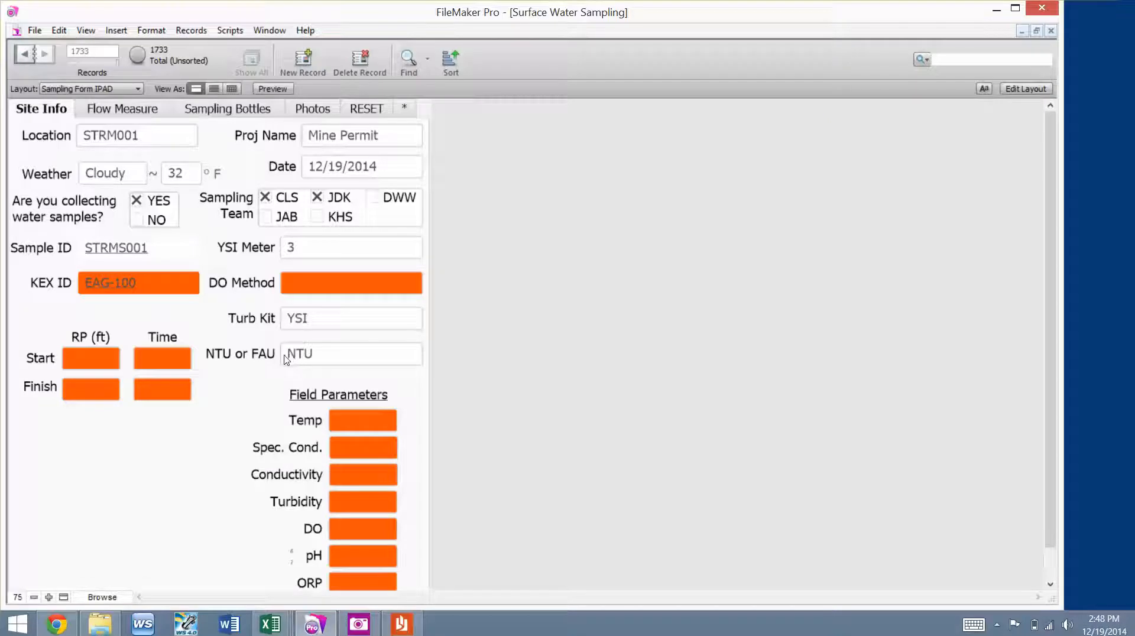
left_click(323, 285)
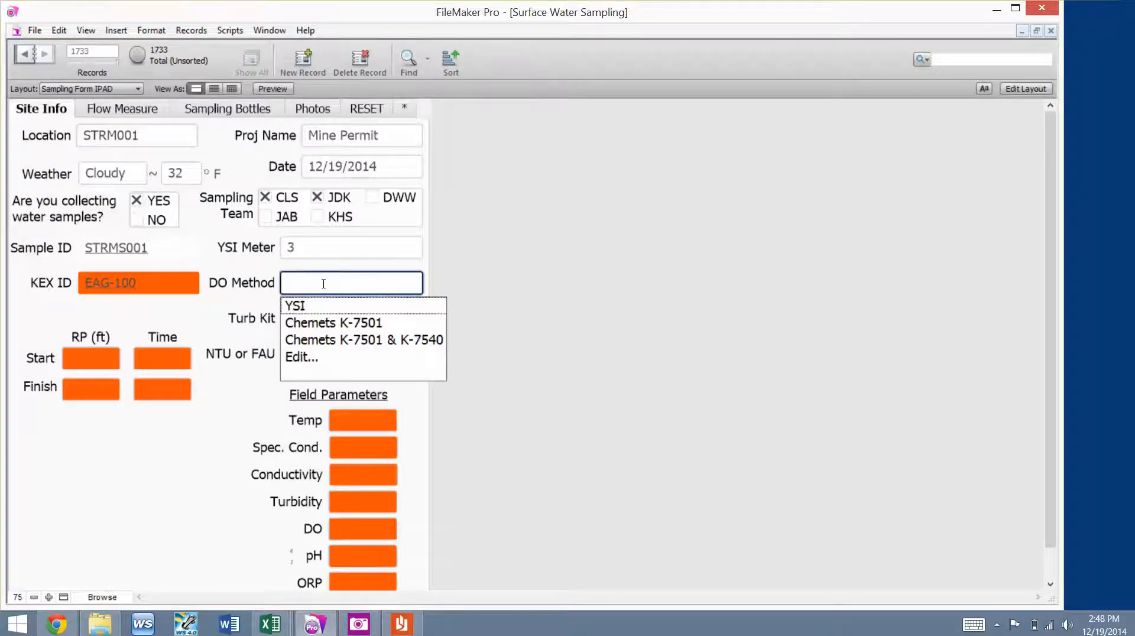
left_click(303, 311)
left_click(173, 313)
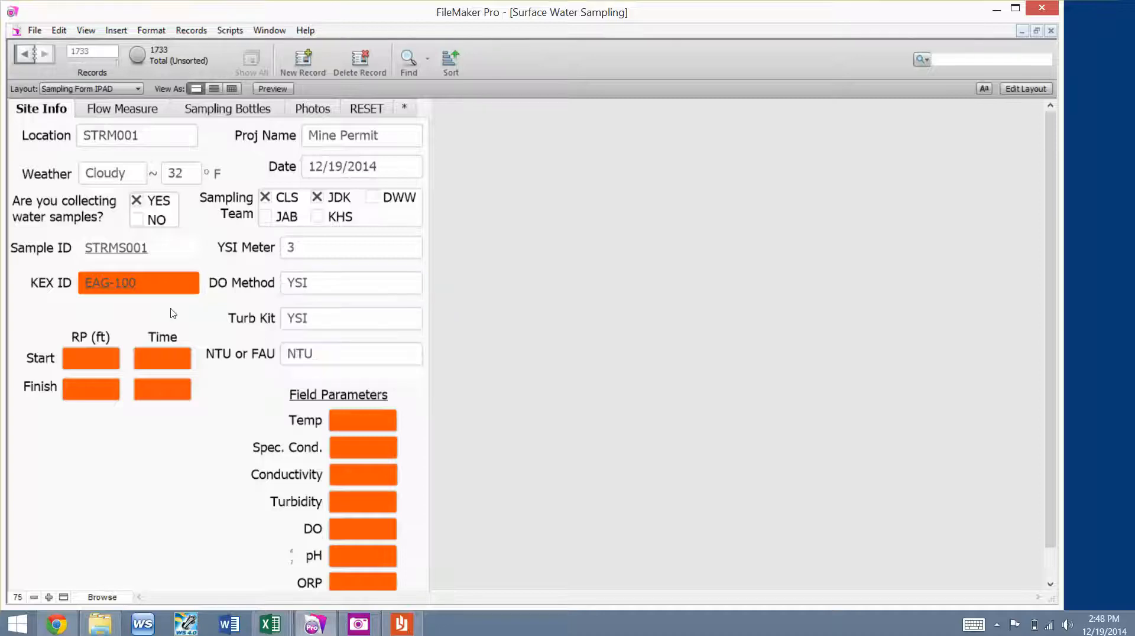
- Complete the KEX ID by appending 3333 so it reads EAG-1003333
left_click(157, 279)
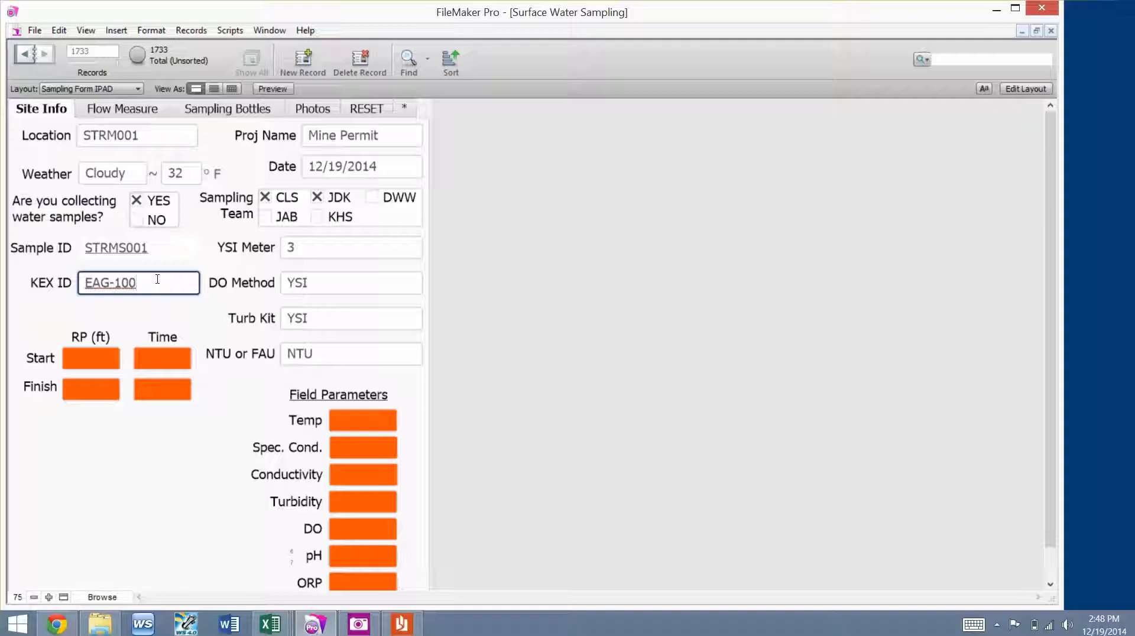
left_click(143, 312)
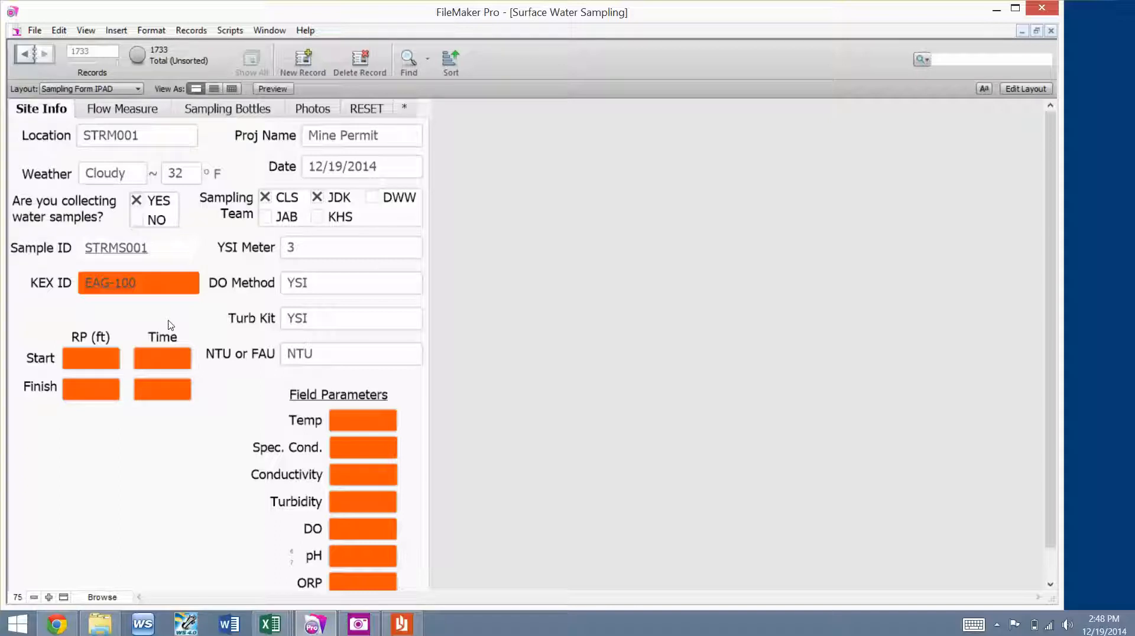
left_click(147, 289)
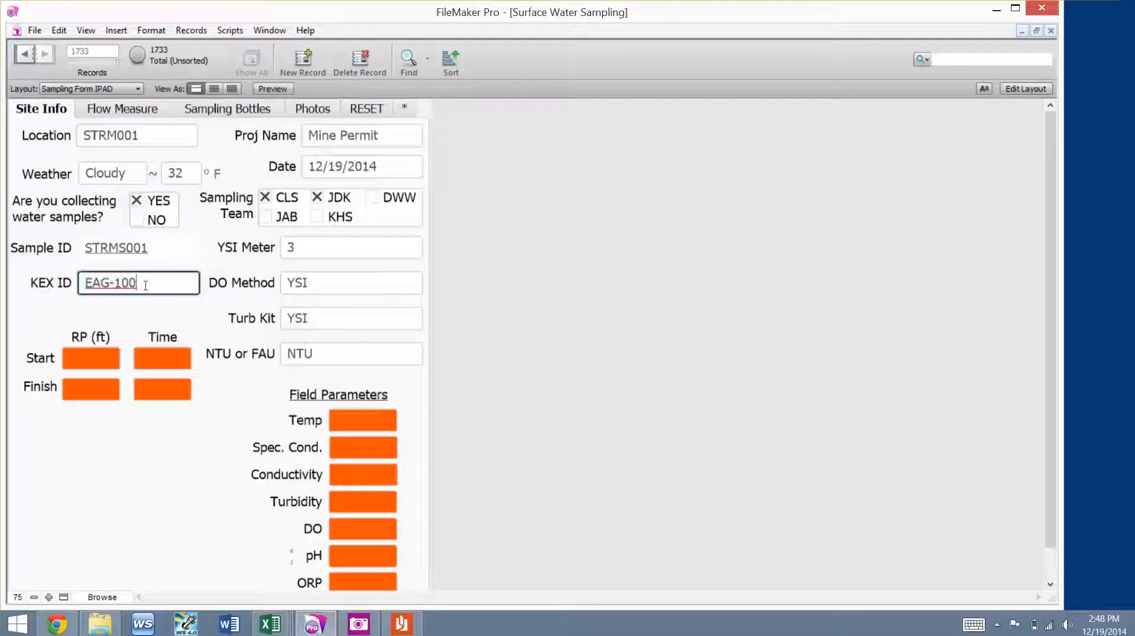
left_click(163, 314)
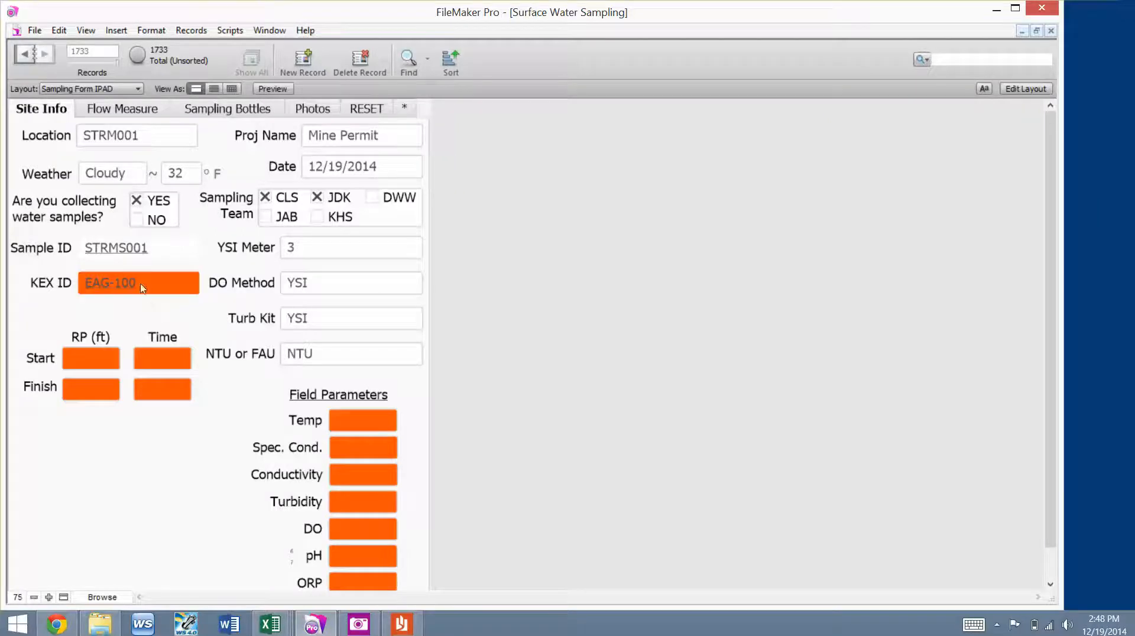
left_click(144, 288)
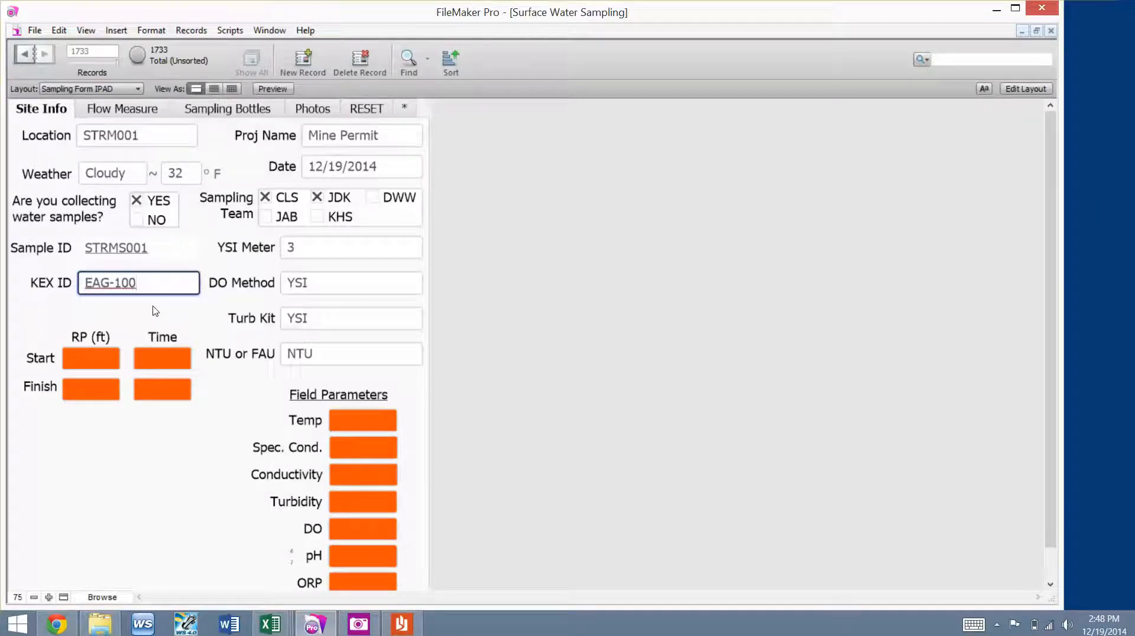
type("3333")
left_click(157, 315)
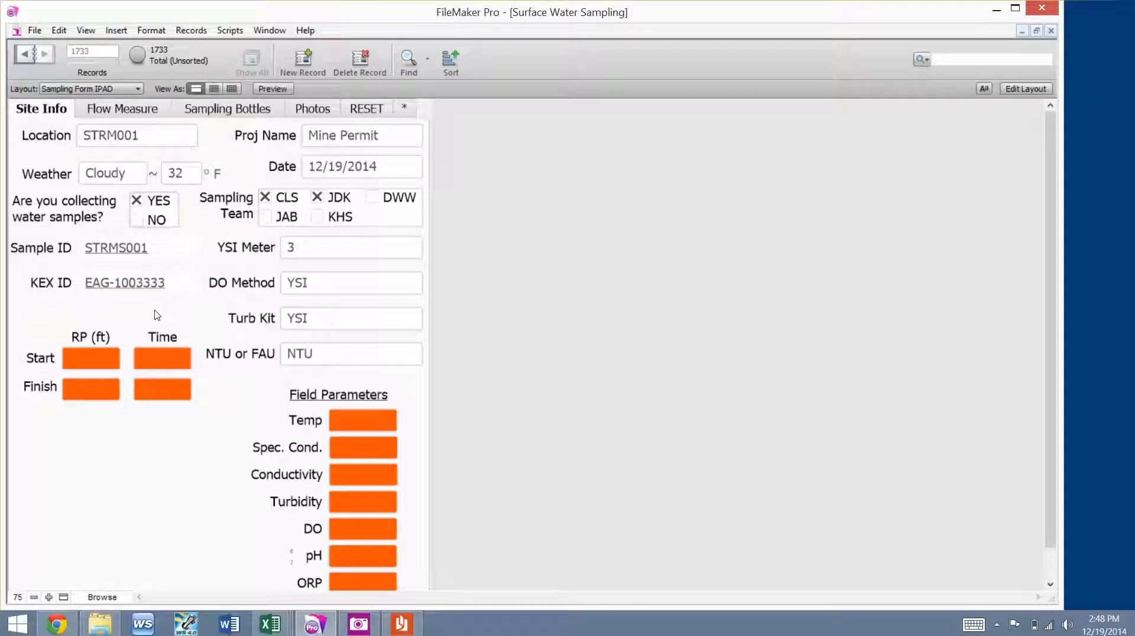
- Enter 1.0 ft as the starting RP reading
left_click(84, 361)
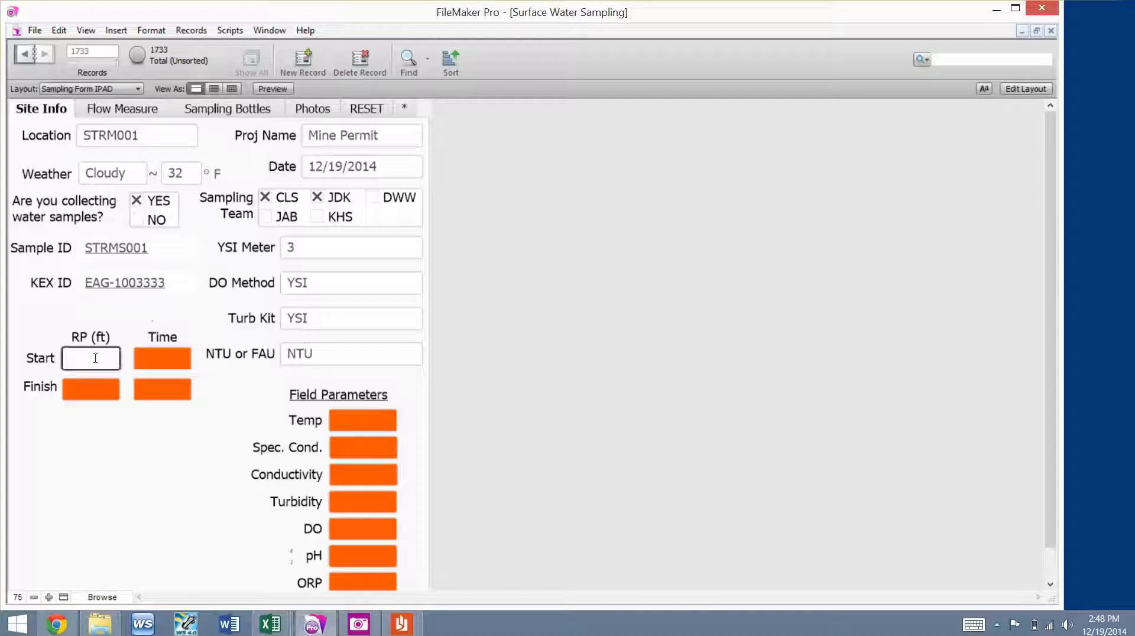
type("1.0")
left_click(111, 454)
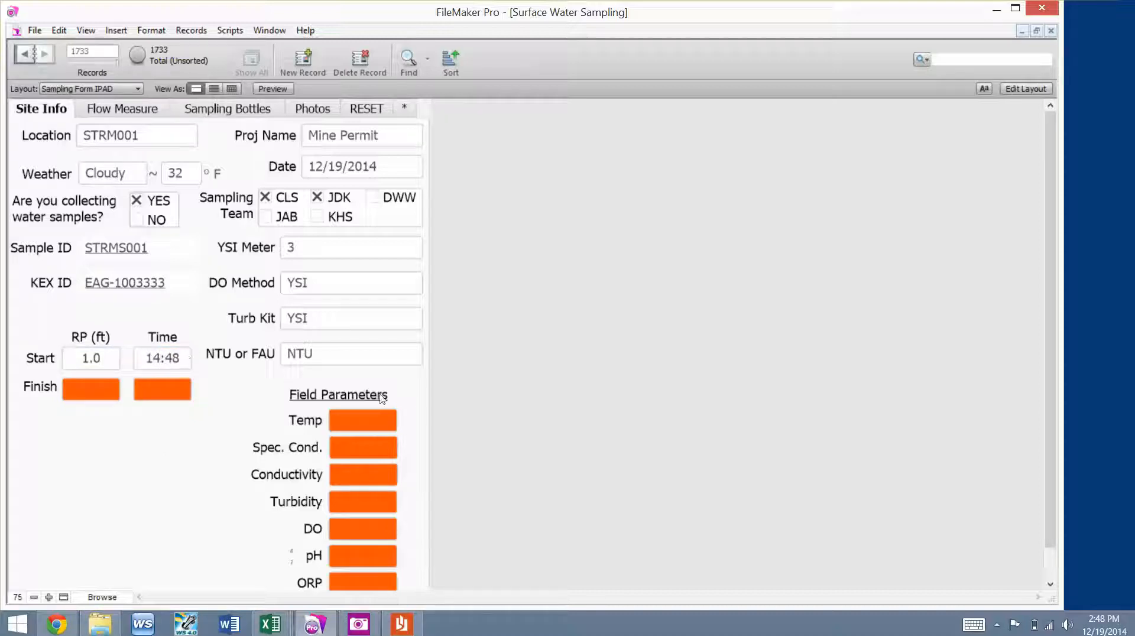
- Enter 1 for each of the field parameters Temp, Spec. Cond., Conductivity, Turbidity and DO
left_click(373, 419)
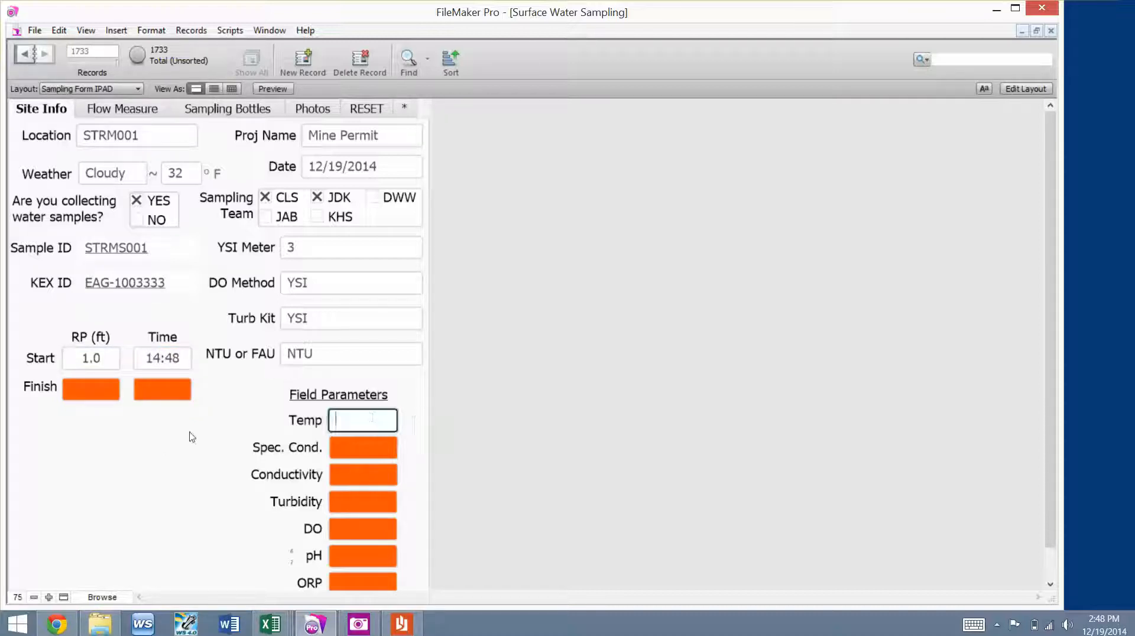
type("1")
left_click(449, 464)
left_click(387, 451)
type("1")
left_click(362, 478)
type("1")
left_click(365, 501)
type("1")
left_click(366, 535)
type("1")
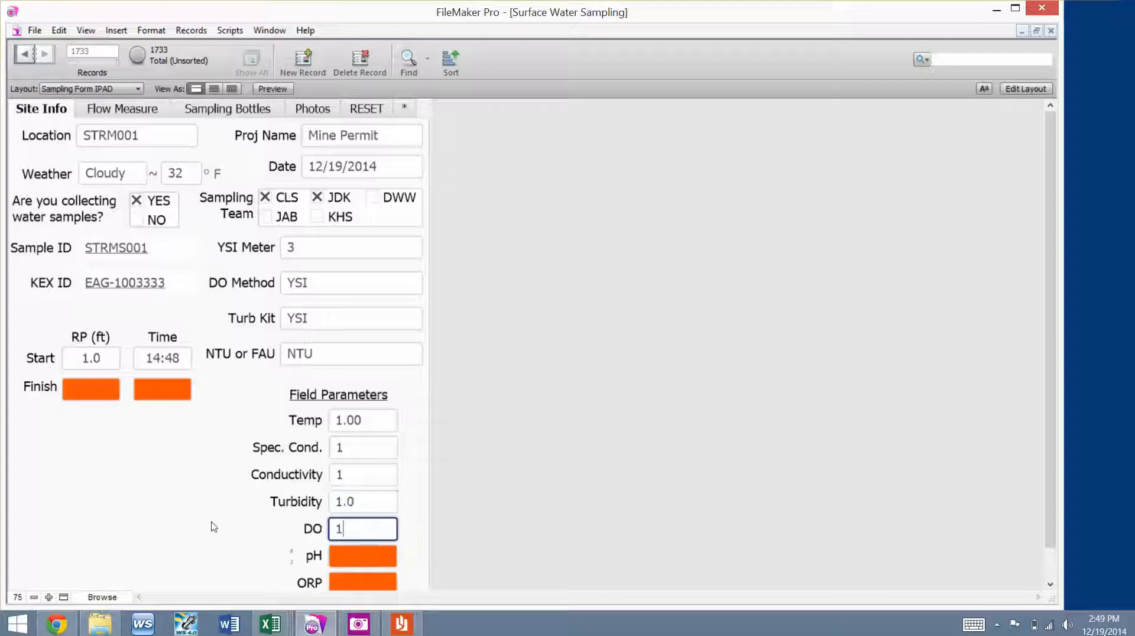
left_click(214, 526)
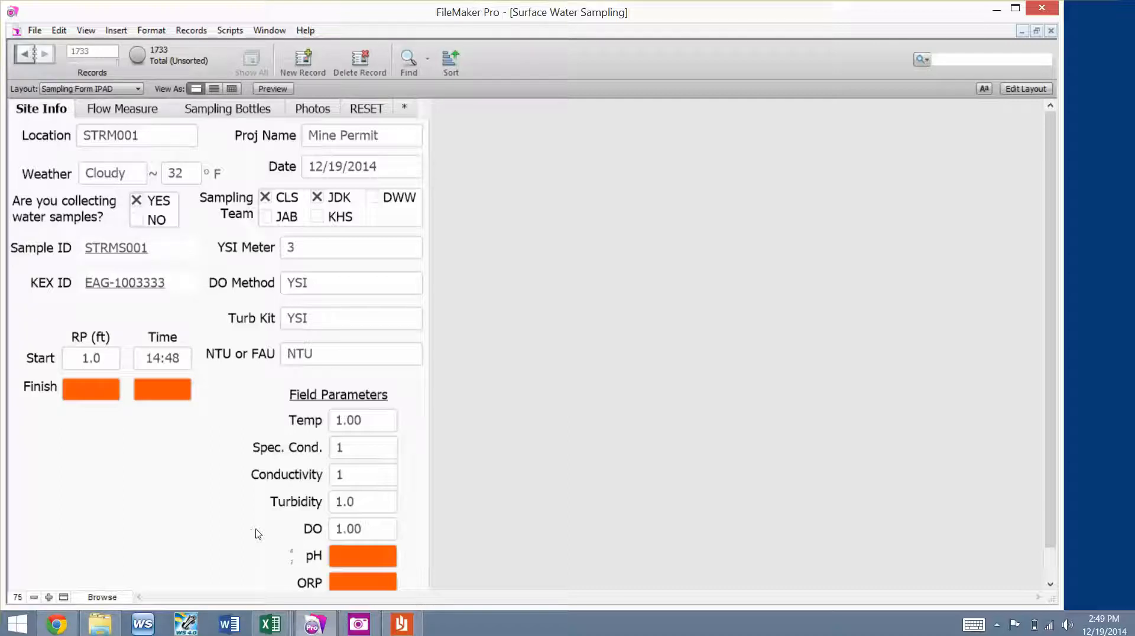
- Enter 6.5 as the pH field parameter
left_click(362, 556)
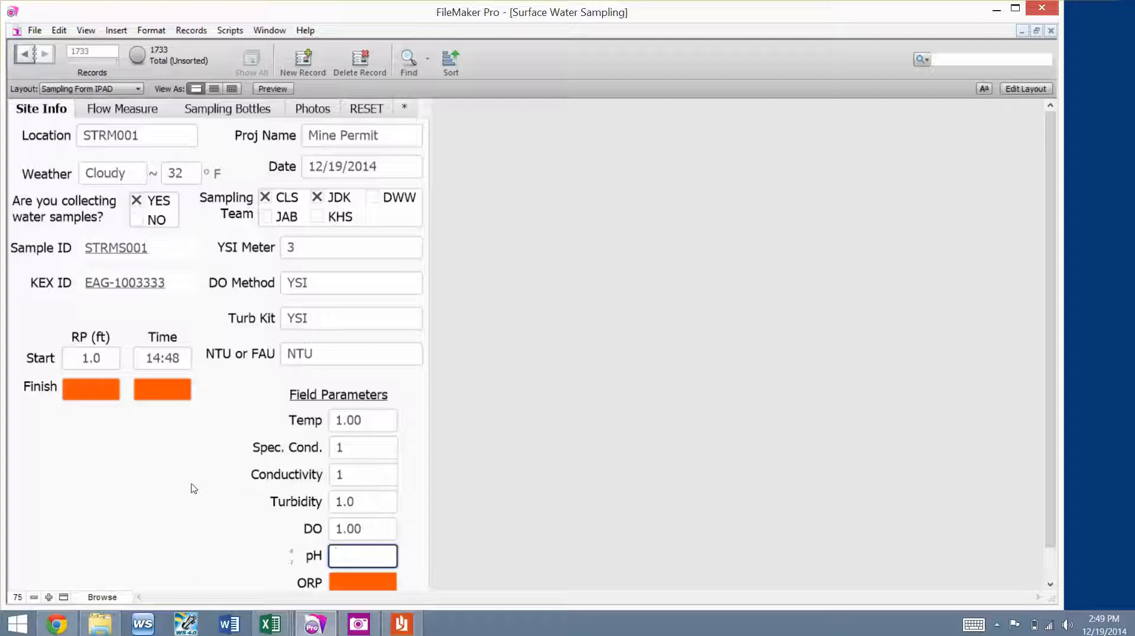
type("63")
key("BackSpace")
type(".5")
left_click(172, 512)
- Change the pH field parameter to 5.5, accept the benchmark warning and close the error dialog
left_click(367, 557)
key("BackSpace")
key("BackSpace")
key("BackSpace")
type("5.5")
left_click(201, 519)
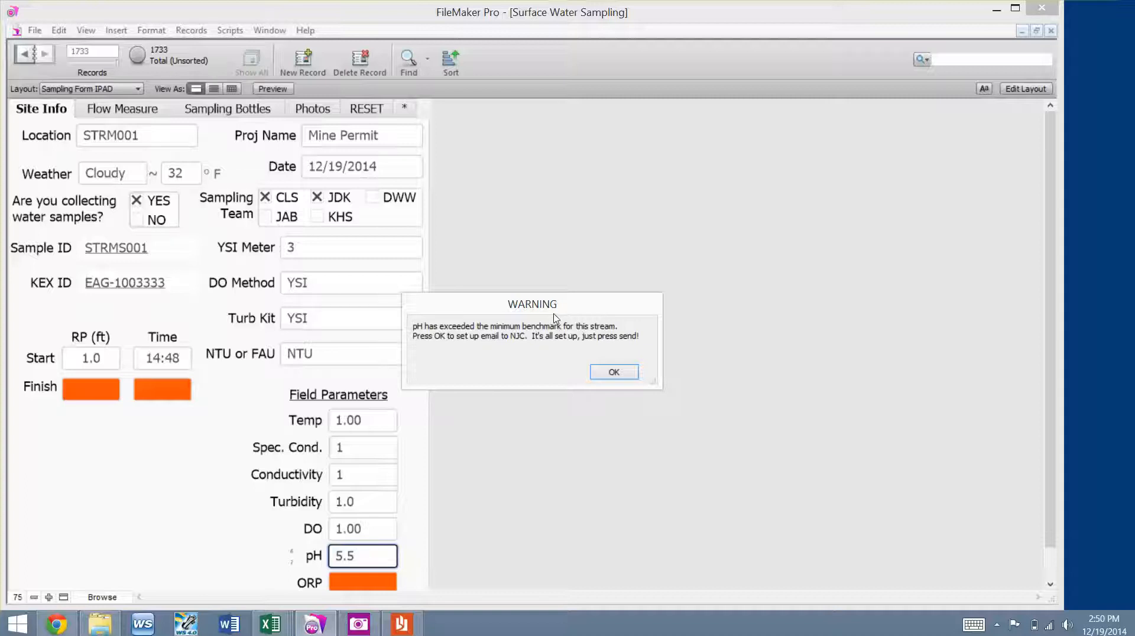
left_click(613, 372)
left_click(712, 369)
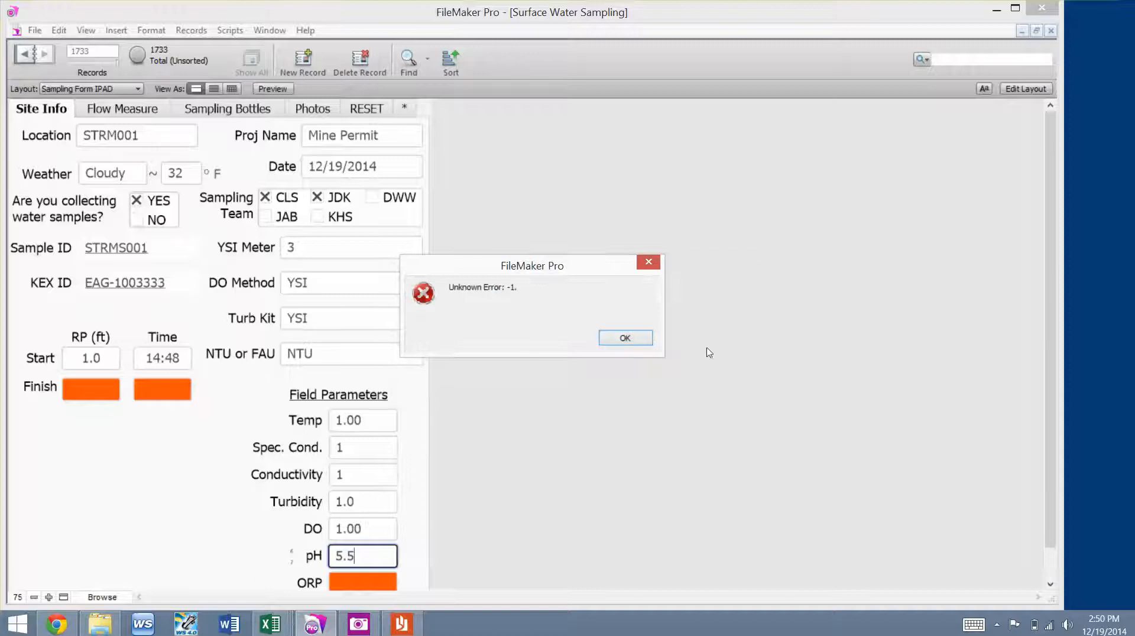
left_click(648, 265)
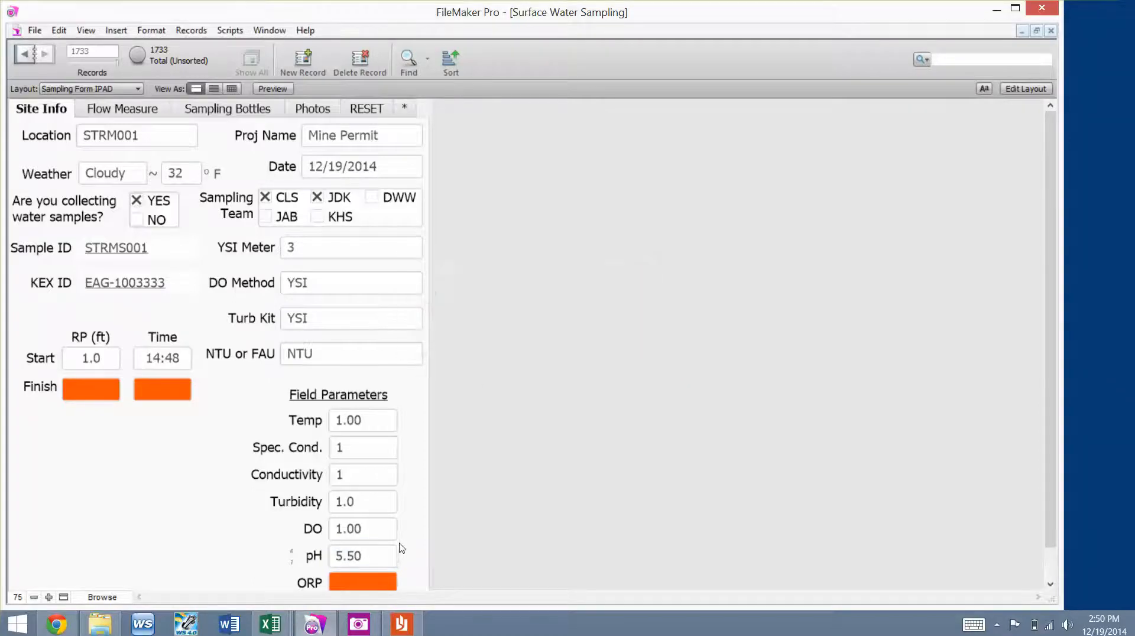
- Enter 12 as the ORP field parameter
left_click(377, 581)
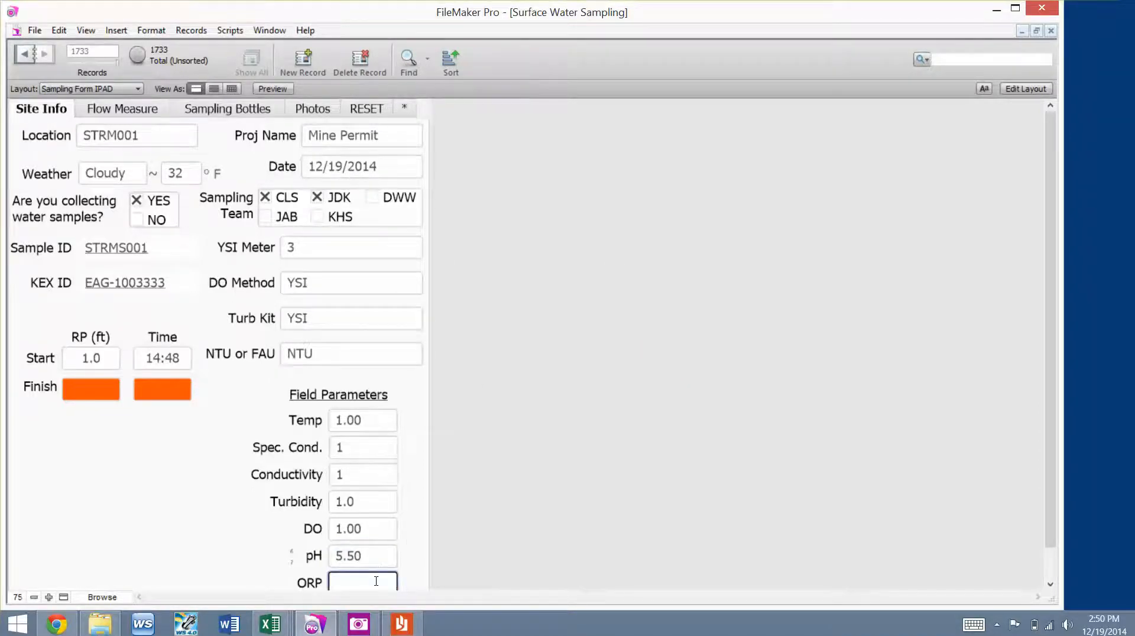
type("12")
left_click(420, 535)
- In the Flow Measure section, set the tape measure location to 0.3 ft and mark it as the Beginning Edge
left_click(116, 113)
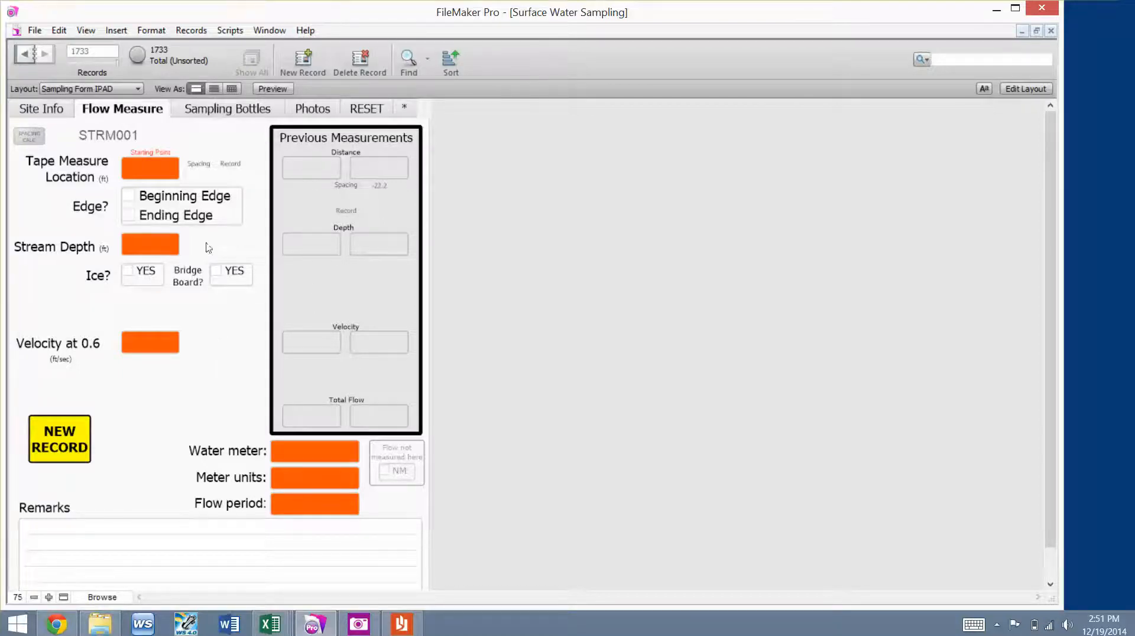
left_click(150, 166)
type("0.3")
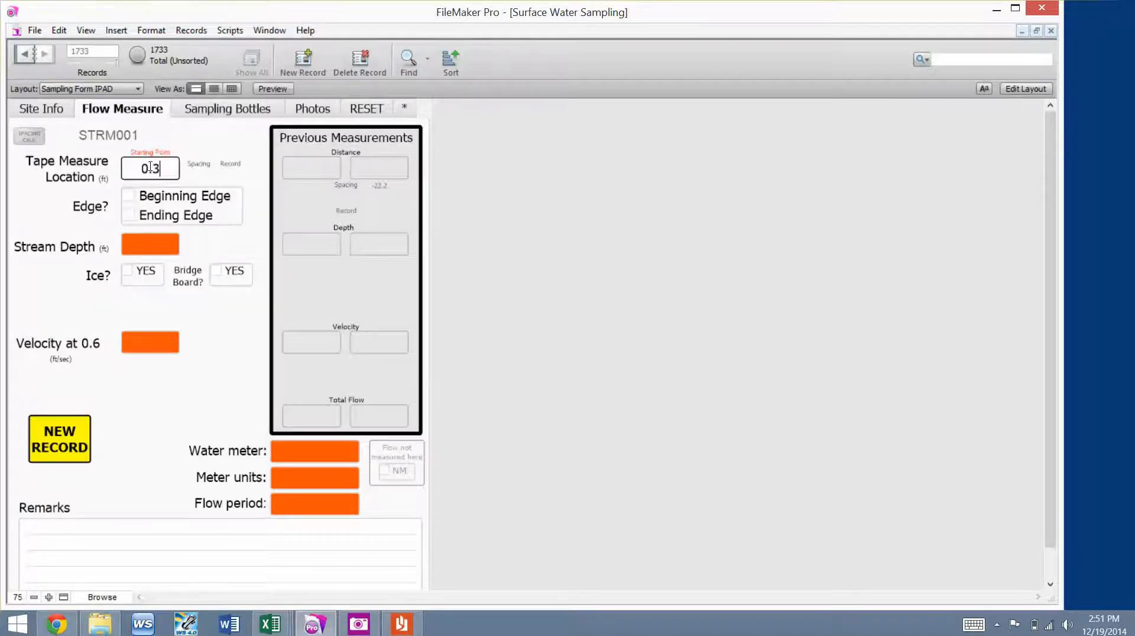
left_click(34, 203)
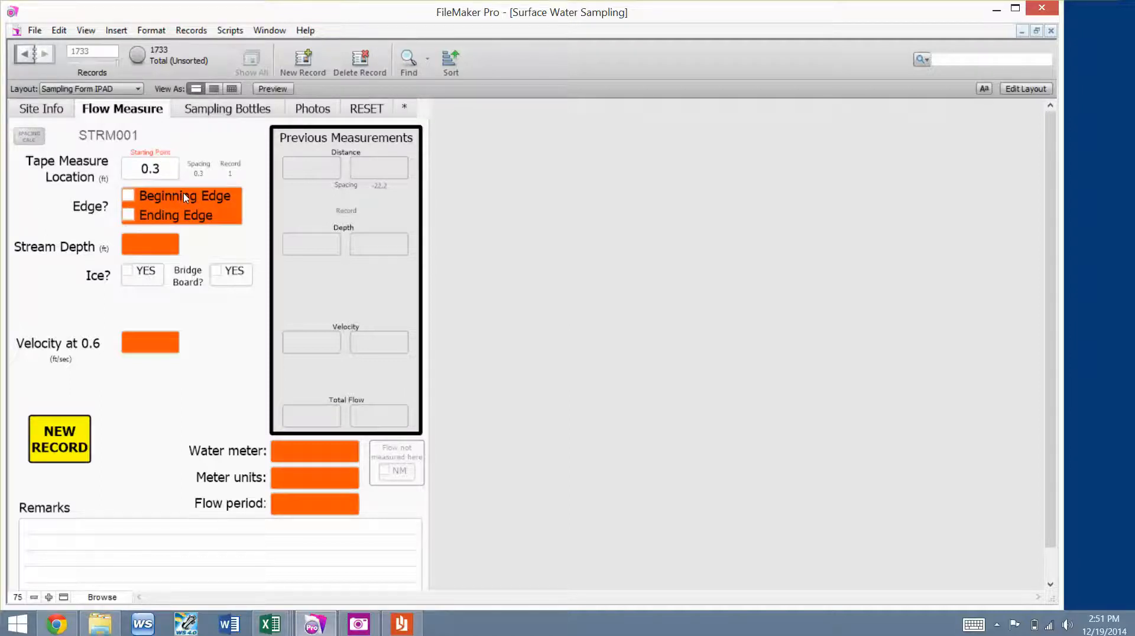
left_click(129, 197)
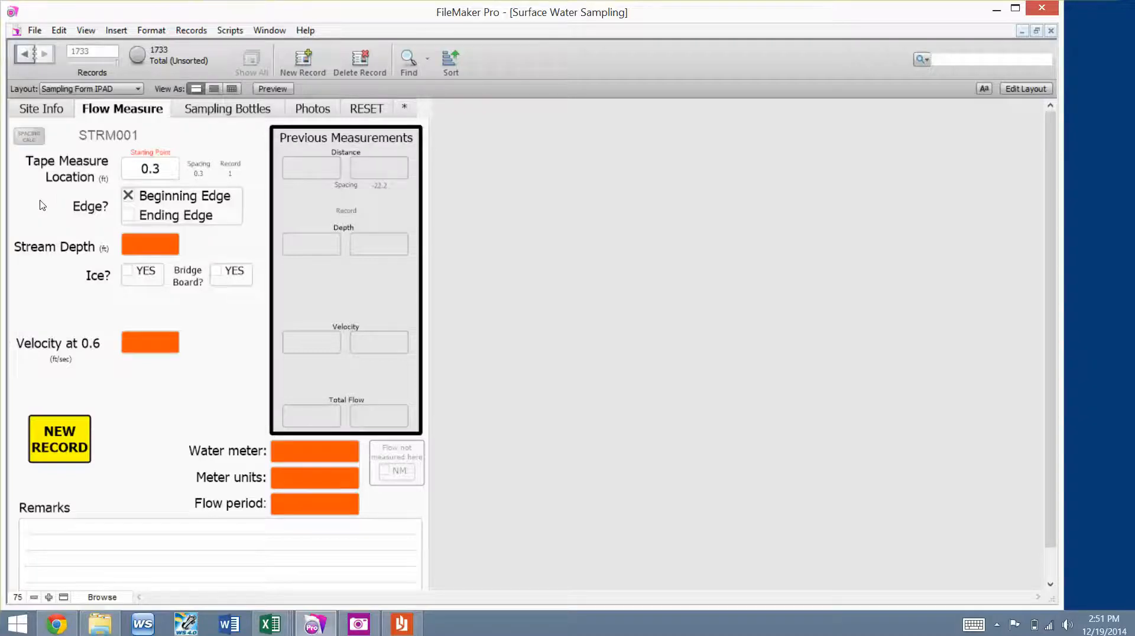
- Enter a stream depth of 0.0 ft for the beginning edge measurement
left_click(152, 247)
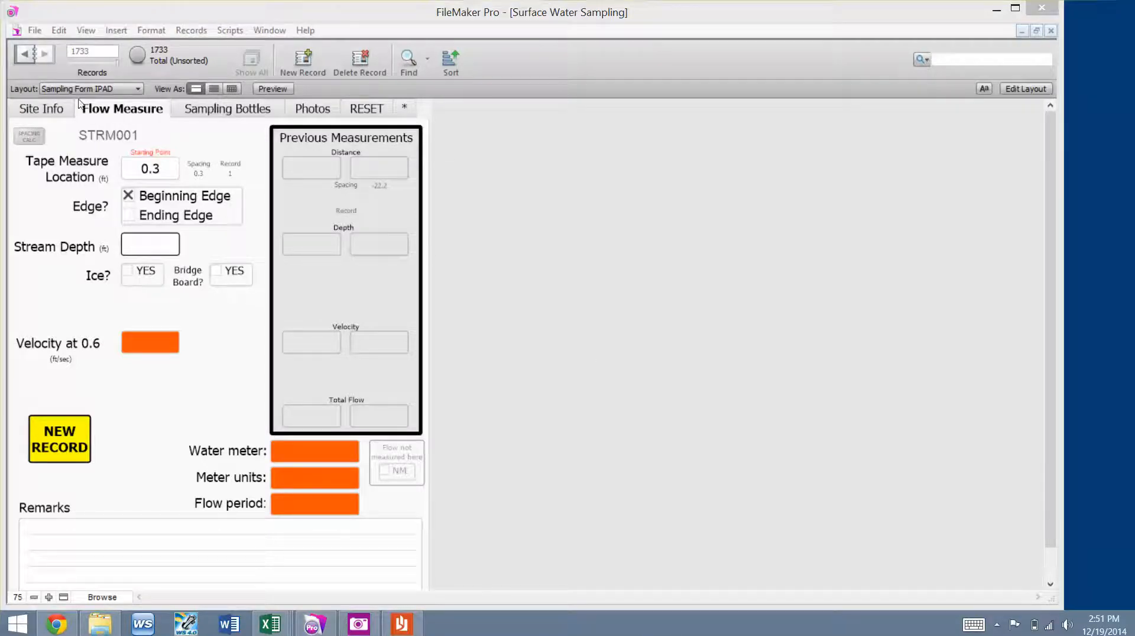
left_click(157, 244)
type("0.0")
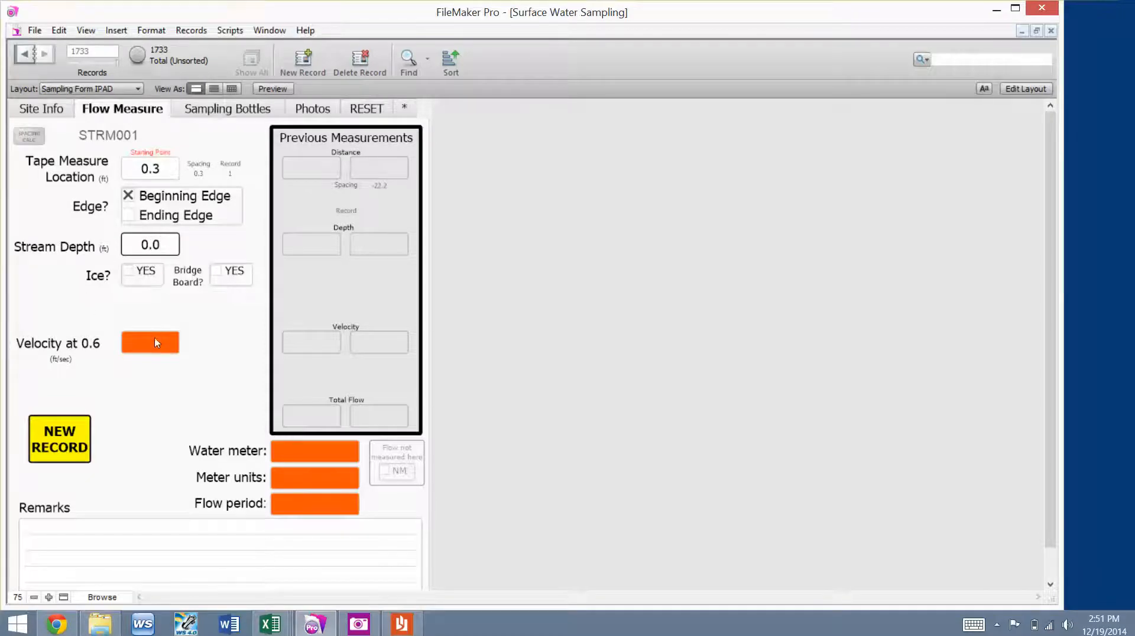
left_click(40, 293)
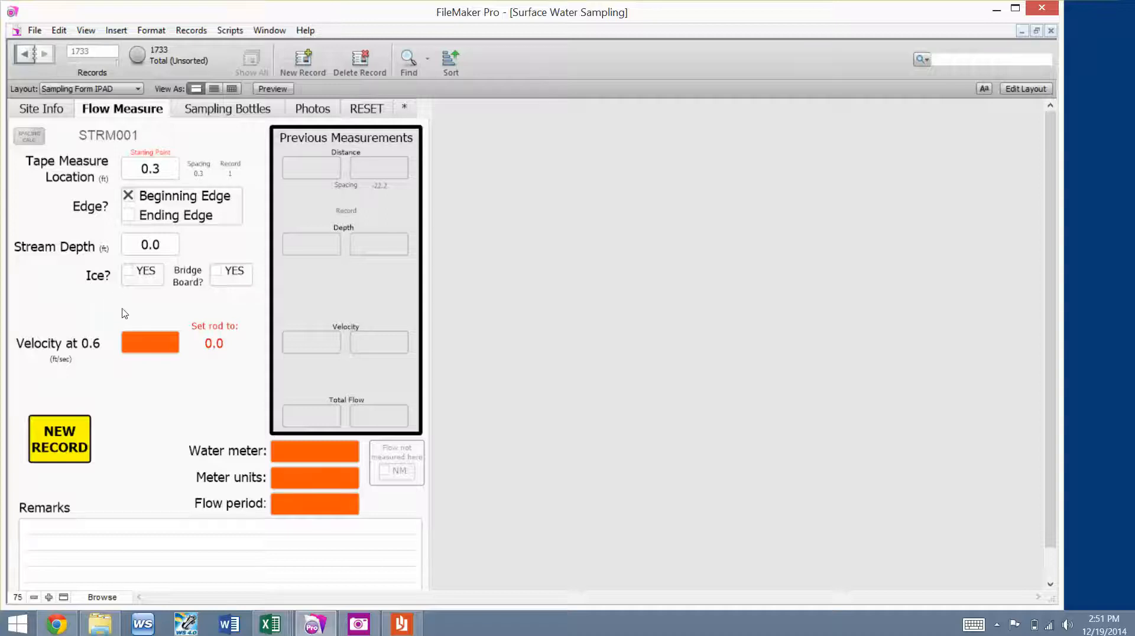
- Enter a velocity at 0.6 of 0.0 ft/sec for the beginning edge measurement
left_click(148, 344)
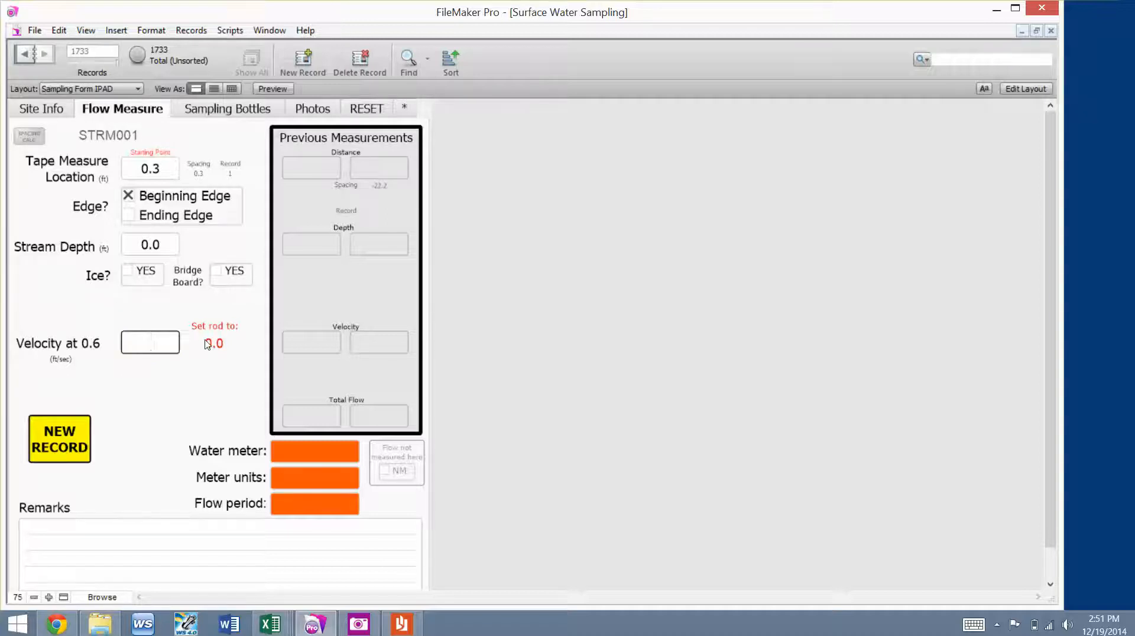
type("0.0")
left_click(152, 384)
left_click(151, 443)
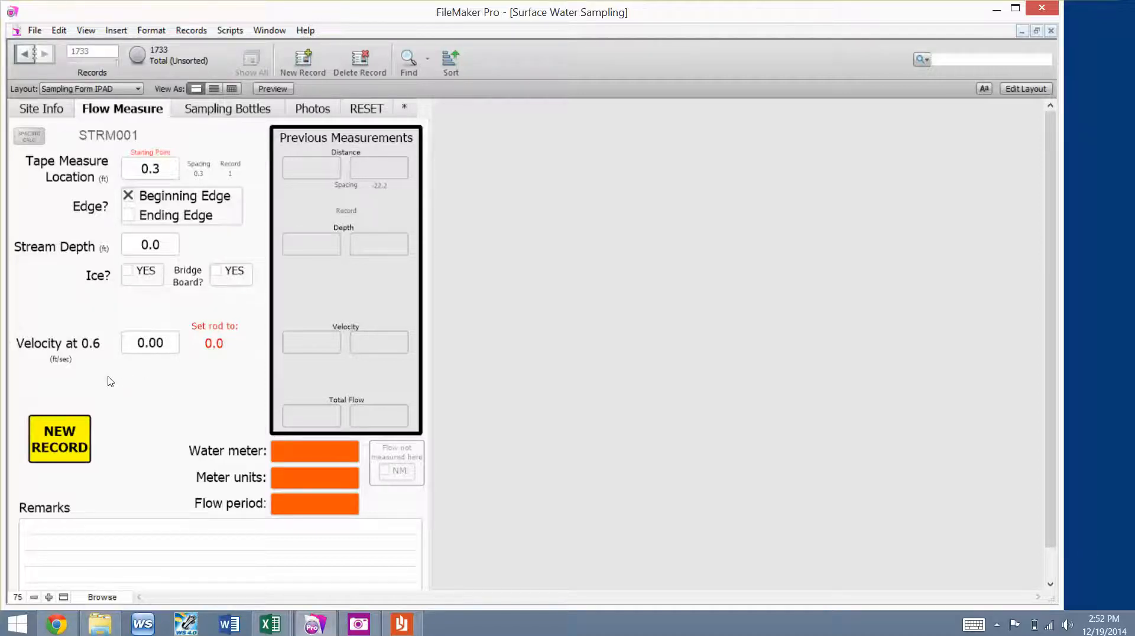
- Try to add a new flow measurement record and dismiss the warning
left_click(52, 440)
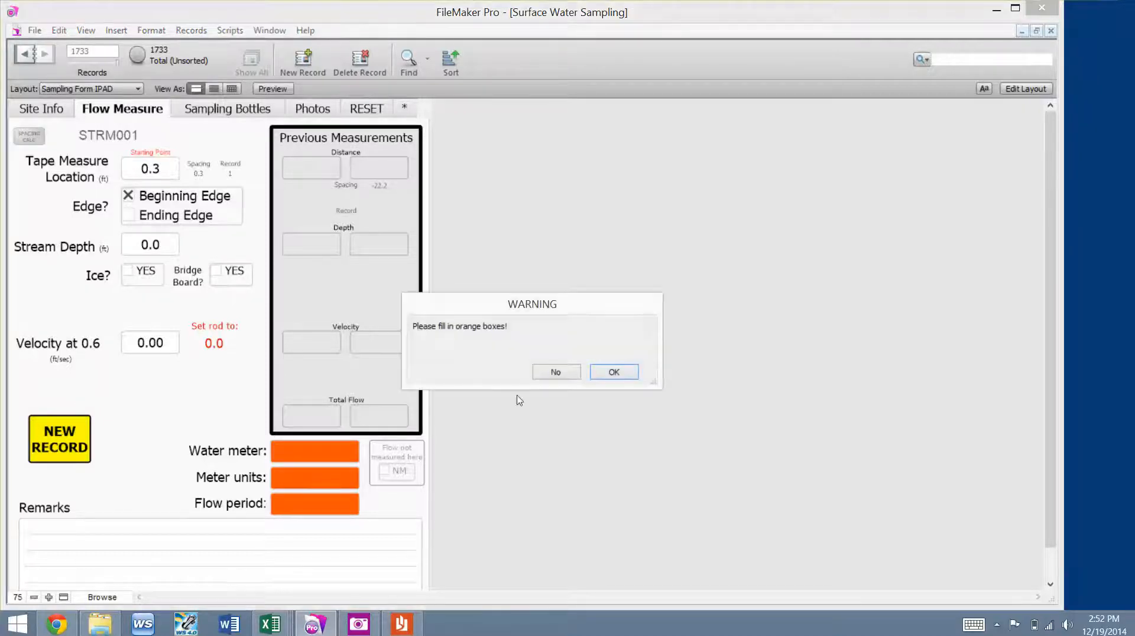
left_click_drag(513, 307, 368, 254)
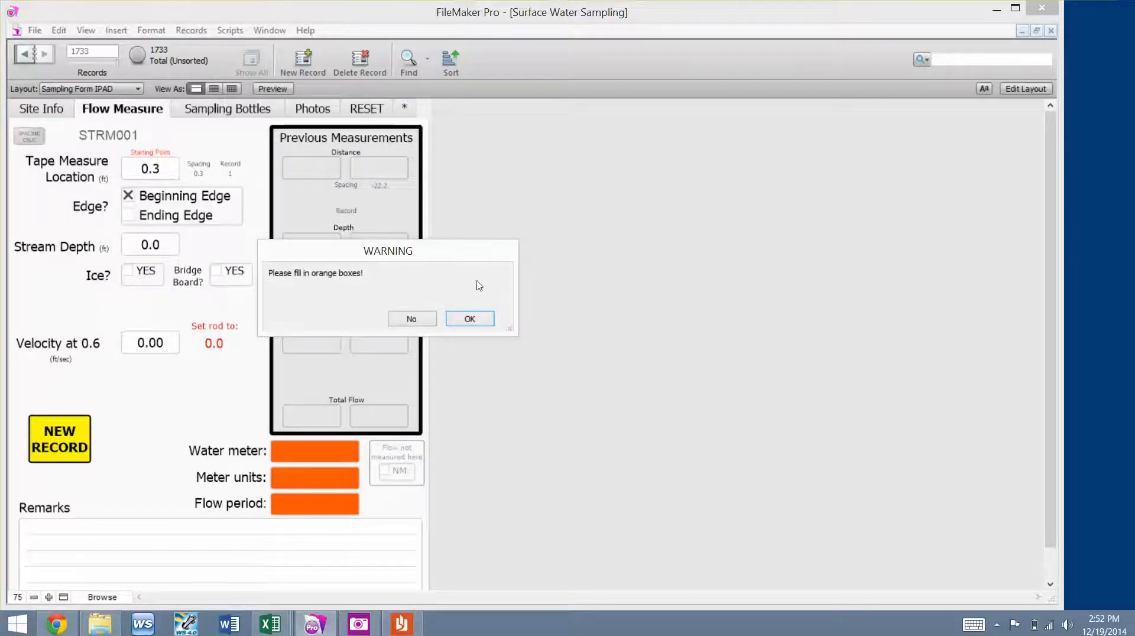
left_click(470, 319)
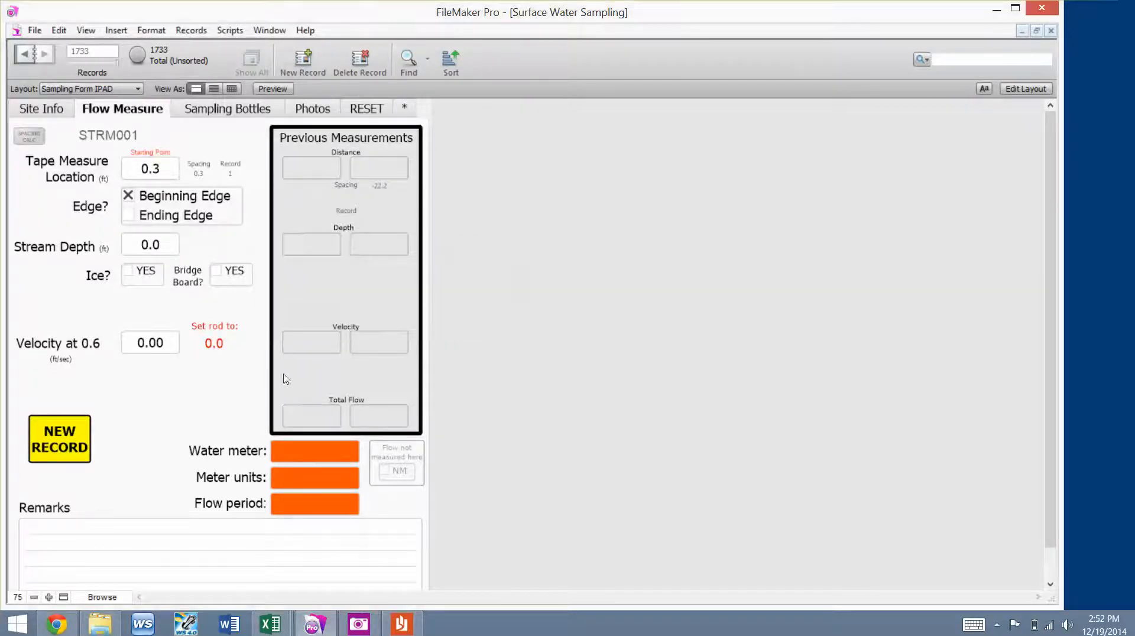
- Set the water meter to 2, the meter units to Ft/sec and the flow period to 40 seconds
left_click(301, 456)
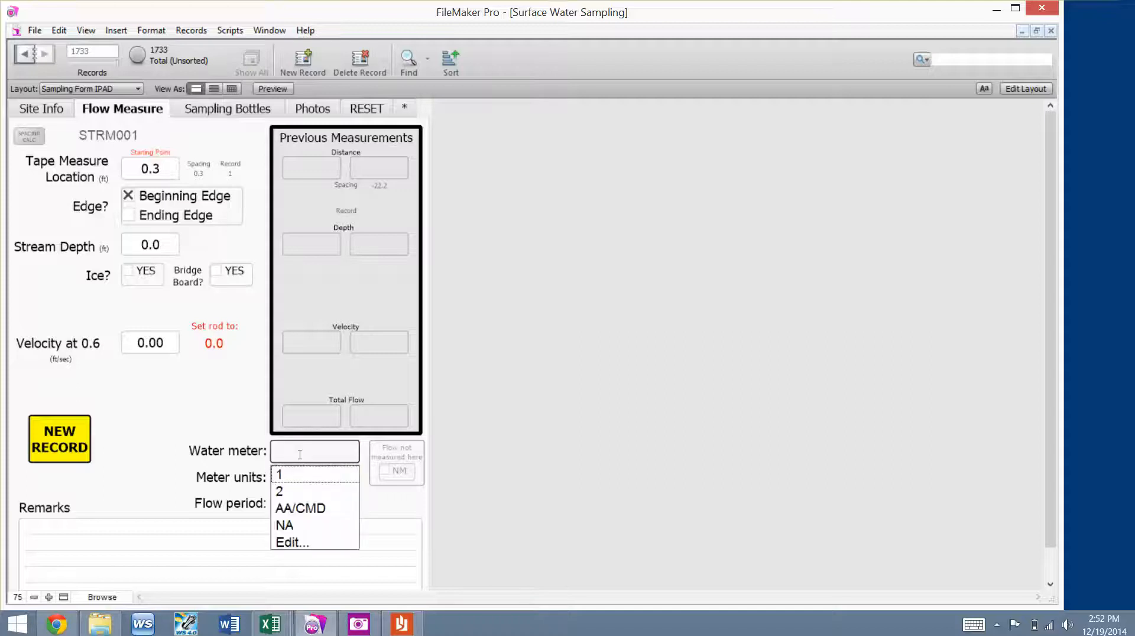
left_click(282, 493)
left_click(327, 481)
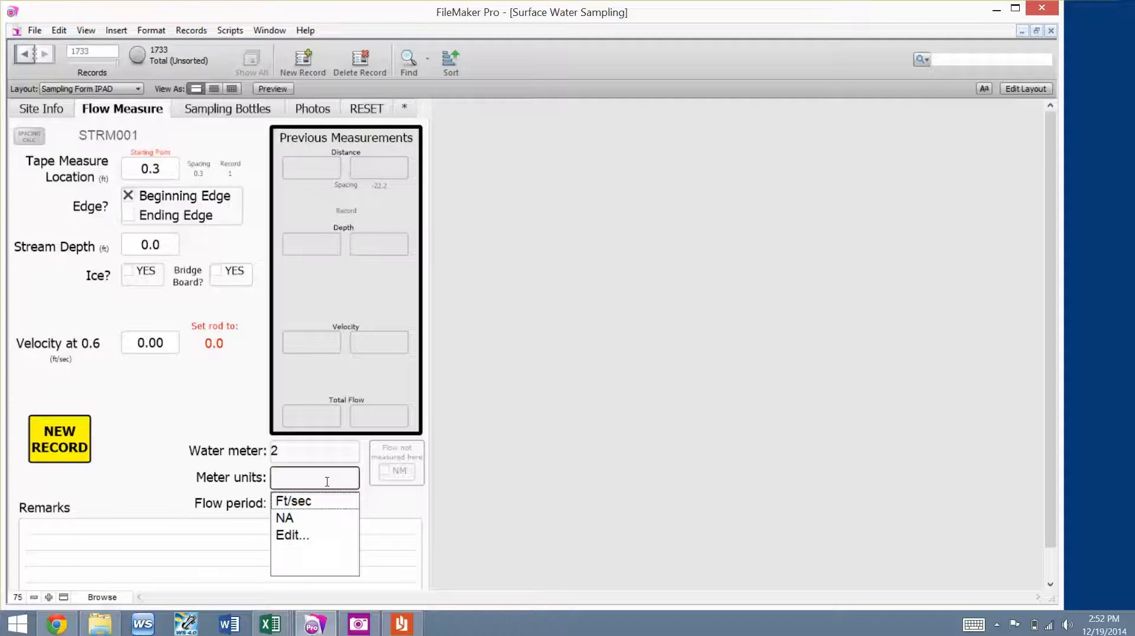
left_click(288, 501)
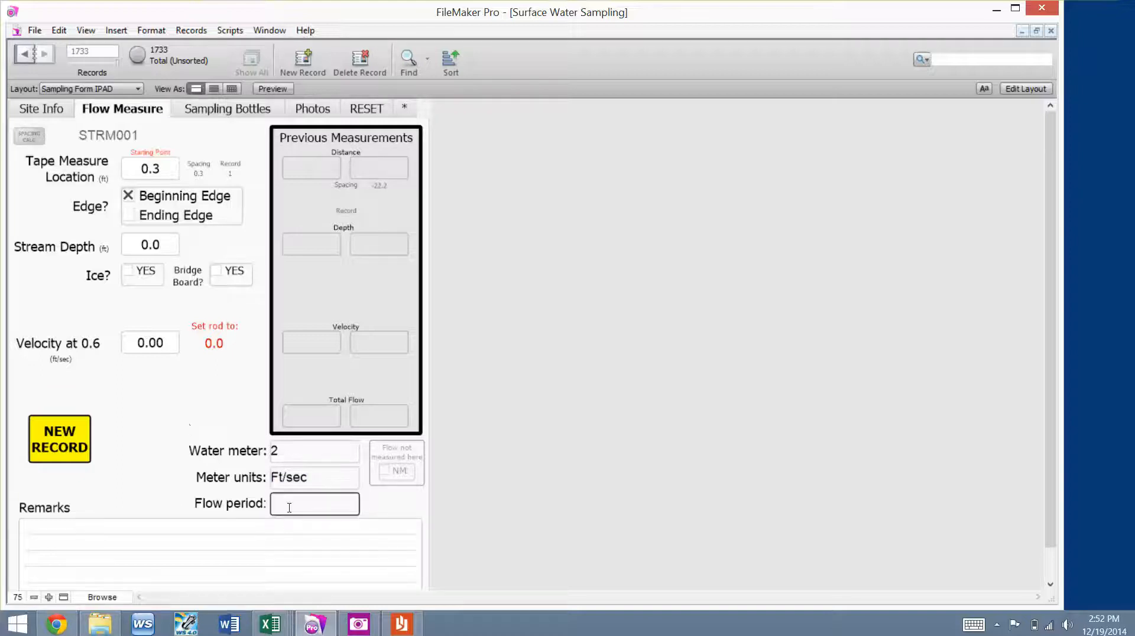
left_click(296, 530)
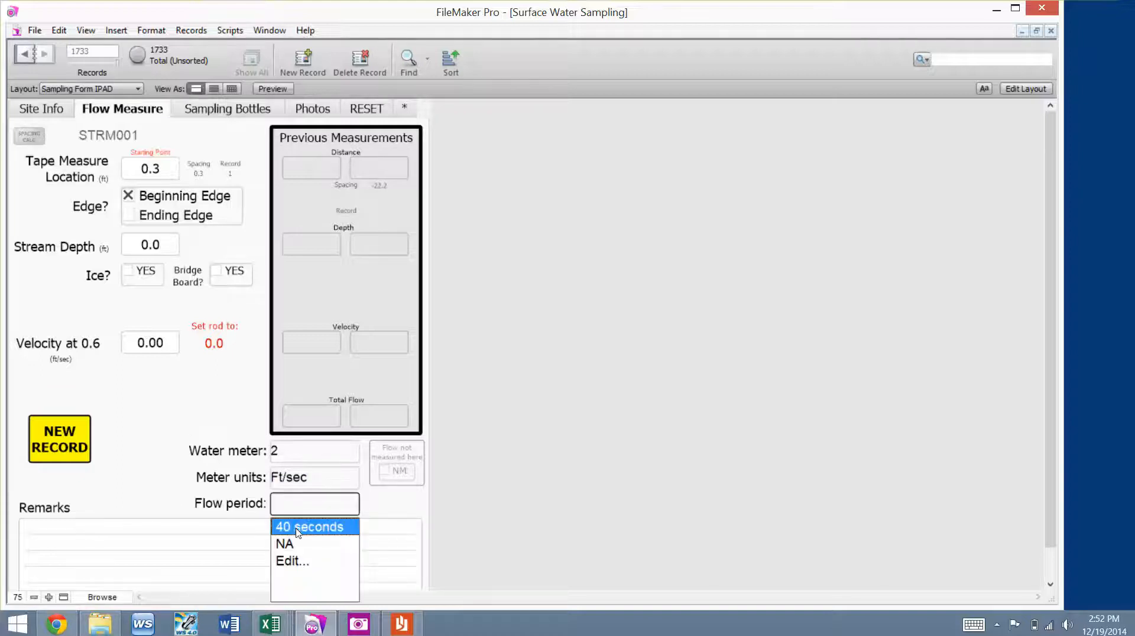
left_click(172, 386)
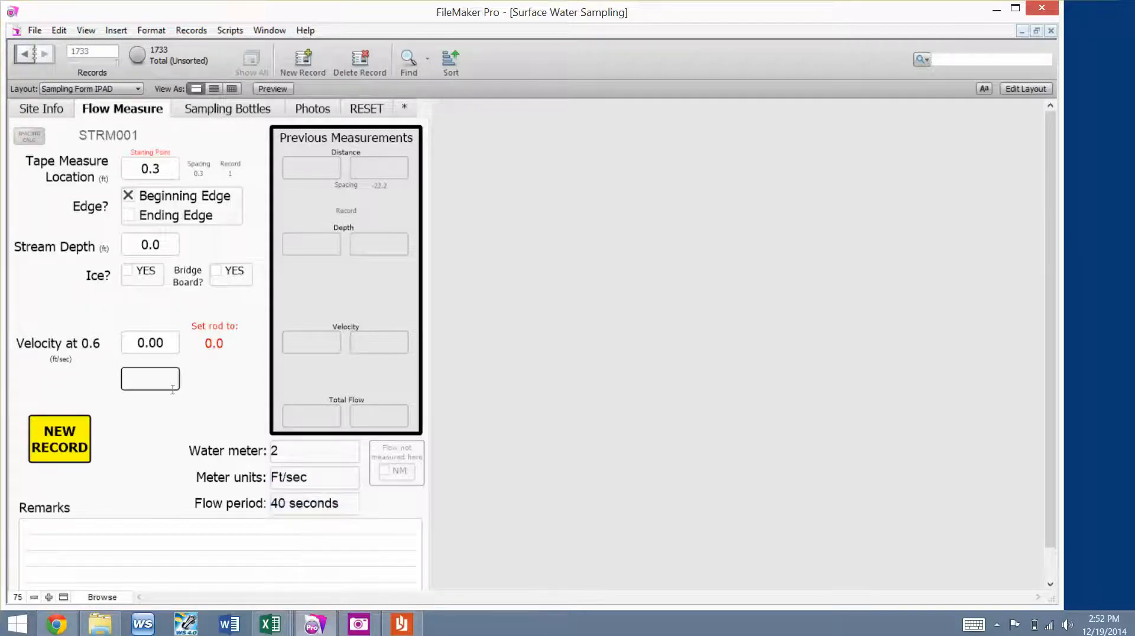
left_click(143, 423)
- Add a new flow measurement record with a tape measure location of 0.6 ft
left_click(84, 424)
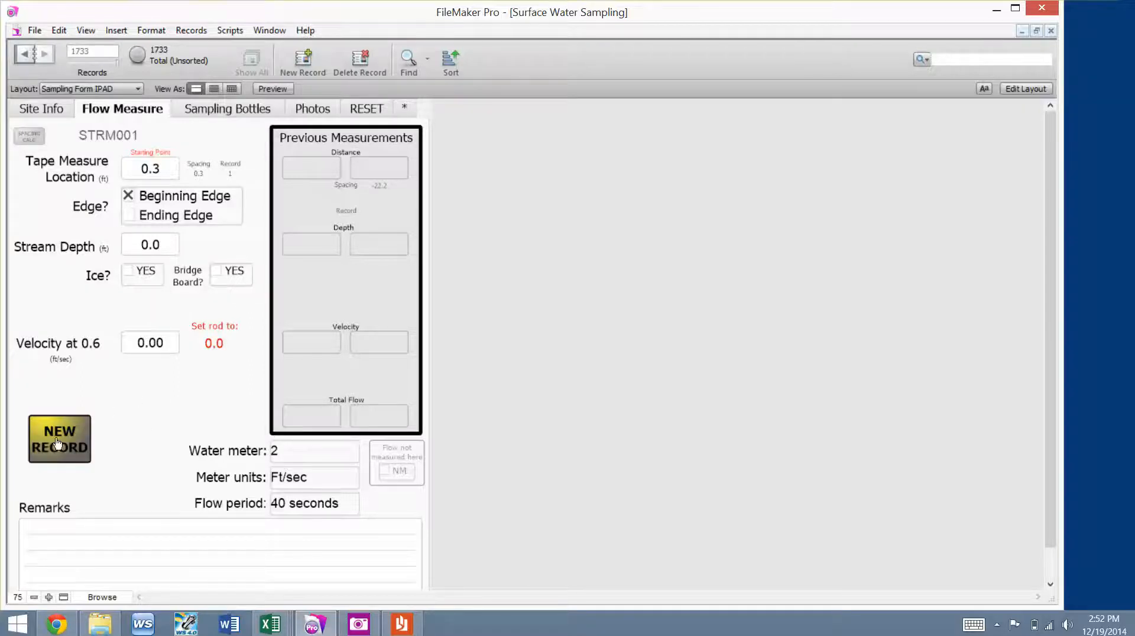
left_click(153, 170)
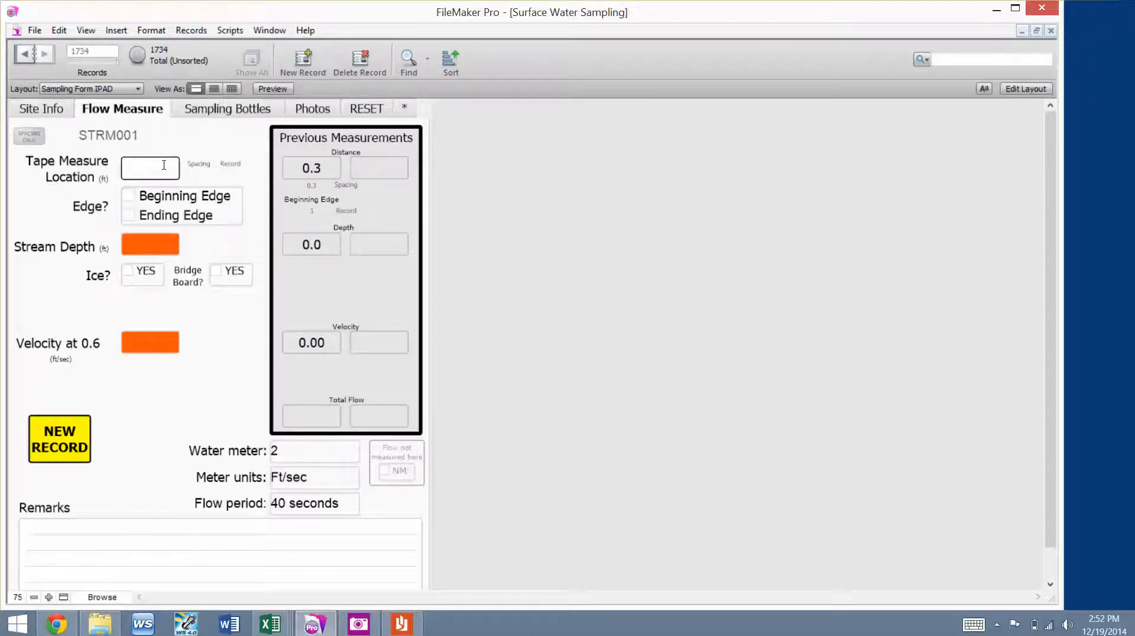
type("0.3")
key("BackSpace")
key("BackSpace")
key("BackSpace")
type("0.6")
left_click(61, 305)
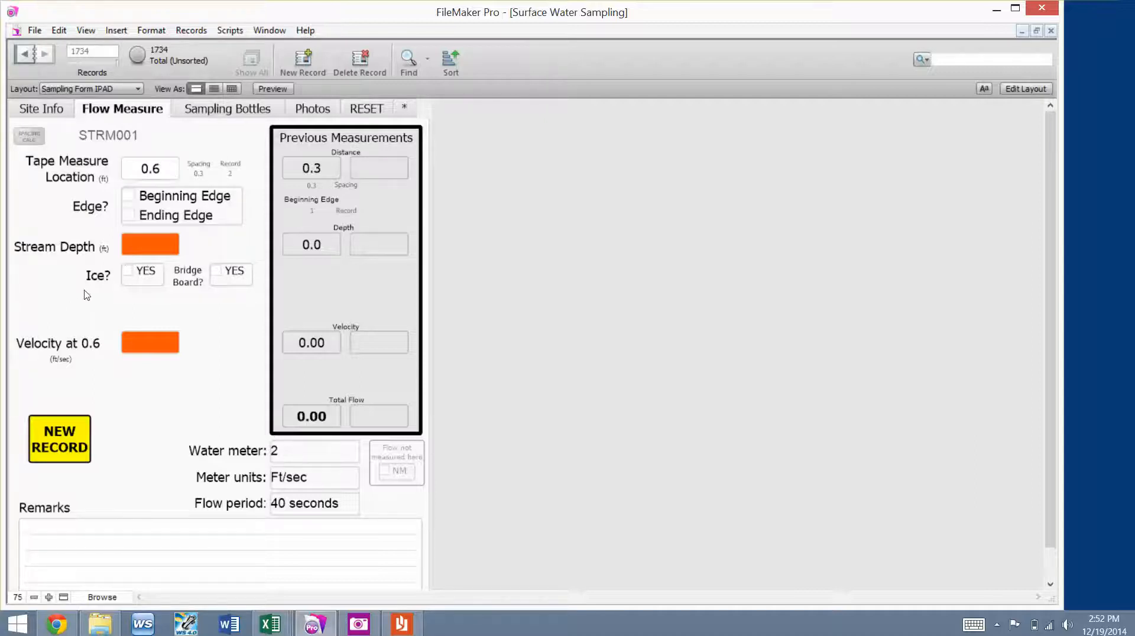
- Enter a stream depth of 1.0 ft and a velocity at 0.6 of 2.0 ft/sec for the 0.6 ft location
left_click(144, 247)
type("1.0")
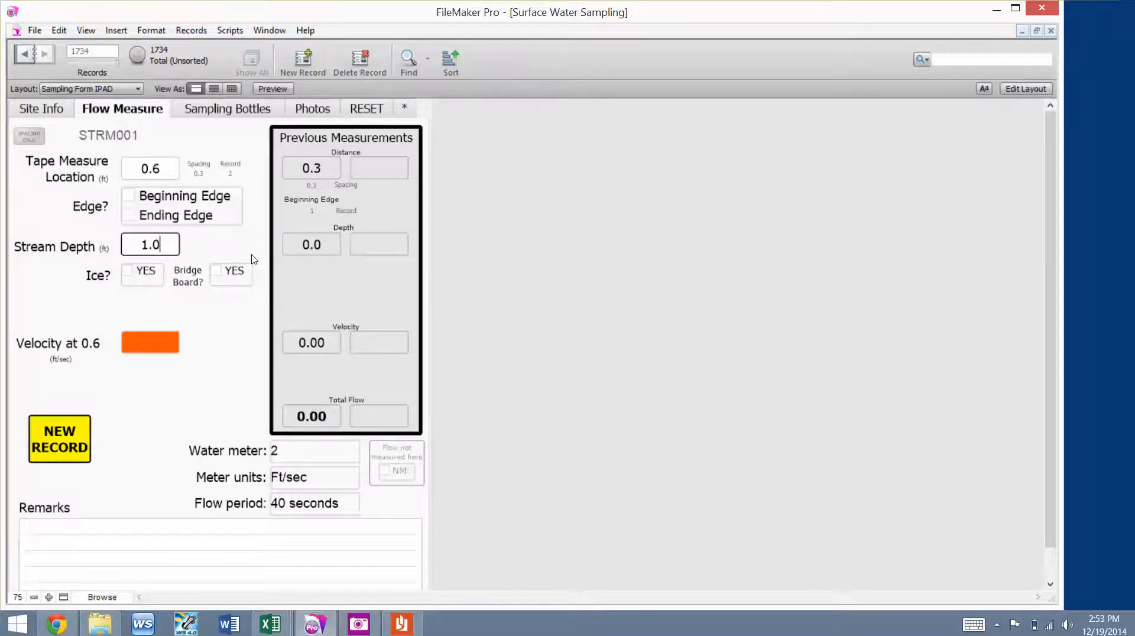
left_click(152, 343)
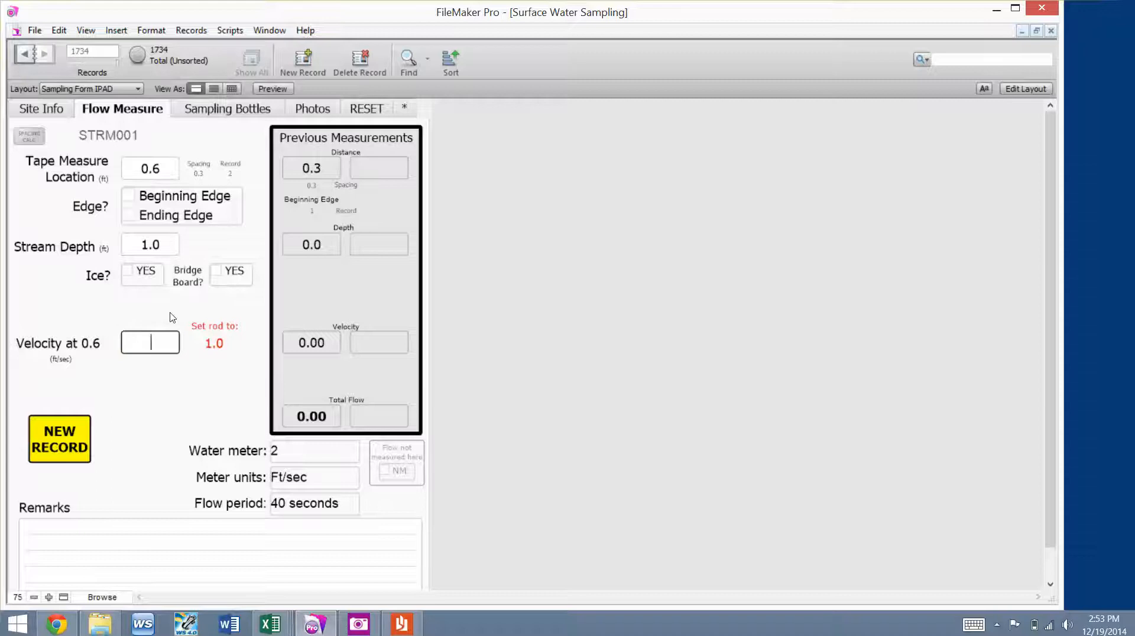
type("2.0")
key("Tab")
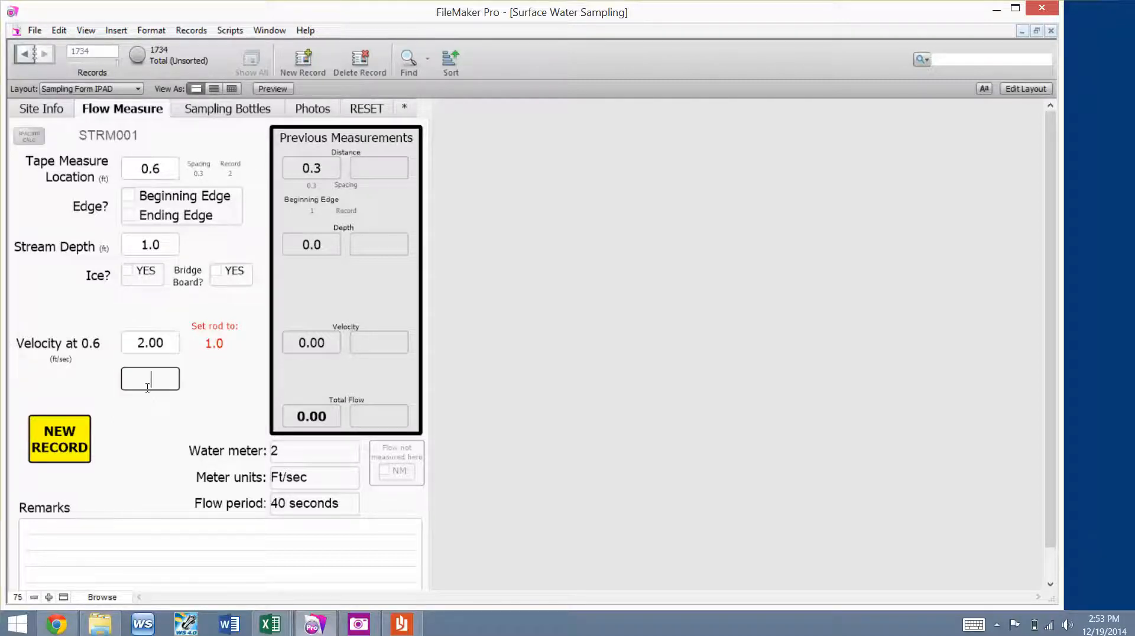
left_click(134, 447)
- Fill in the remarks with Excellent measurement quality, Beaver Dam affecting flow, and the other remark "Beavers are still here!"
left_click(130, 554)
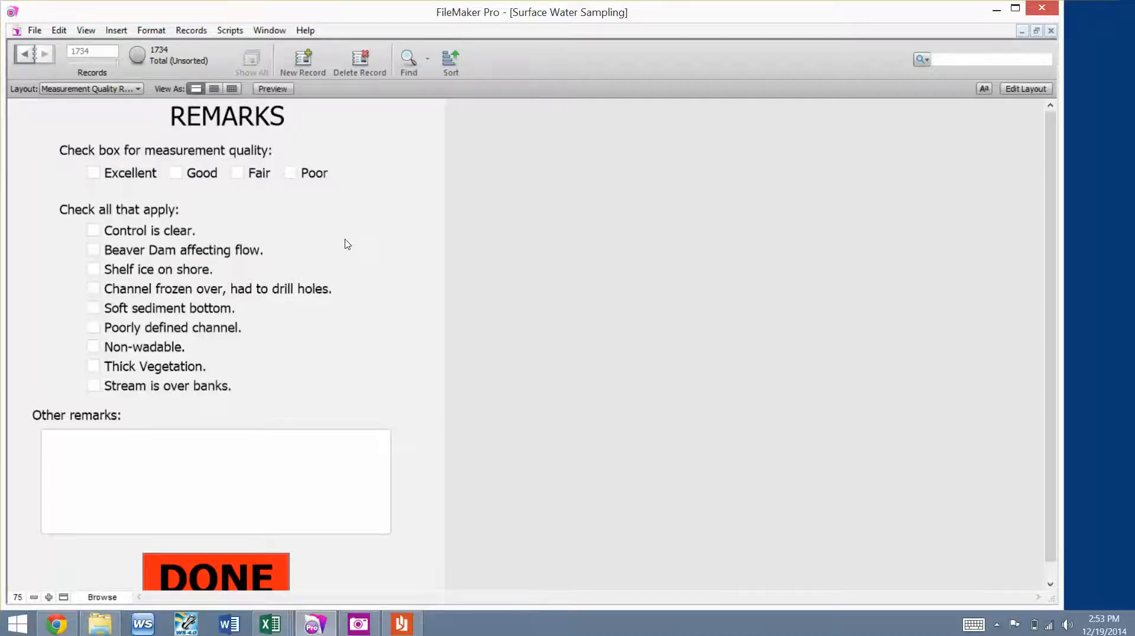
left_click(95, 173)
left_click(95, 252)
left_click(201, 444)
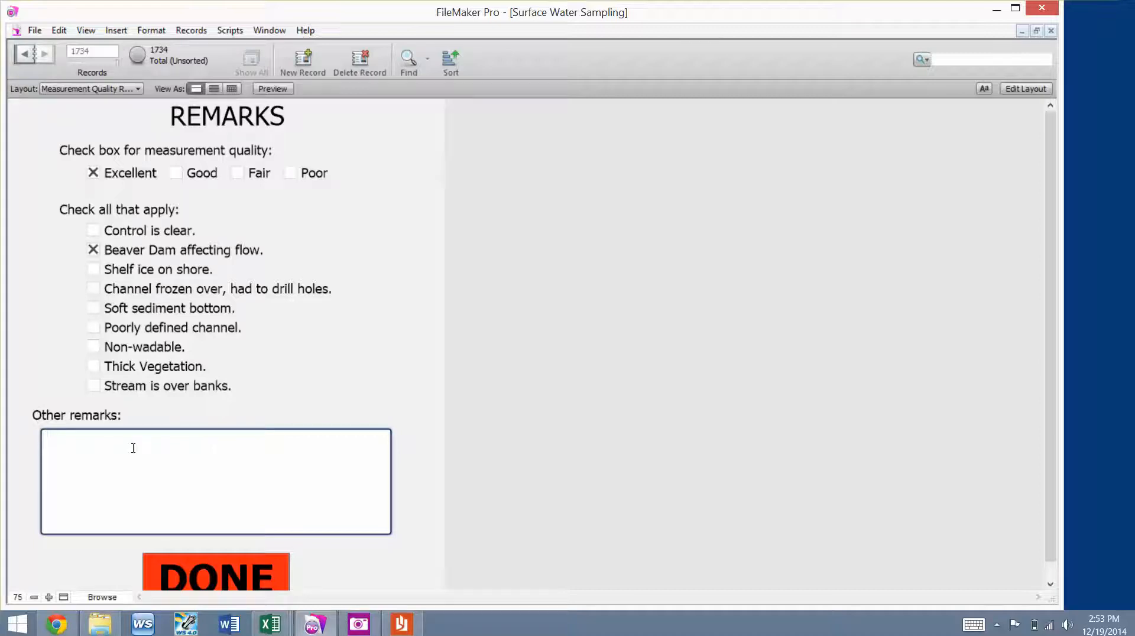
type("B")
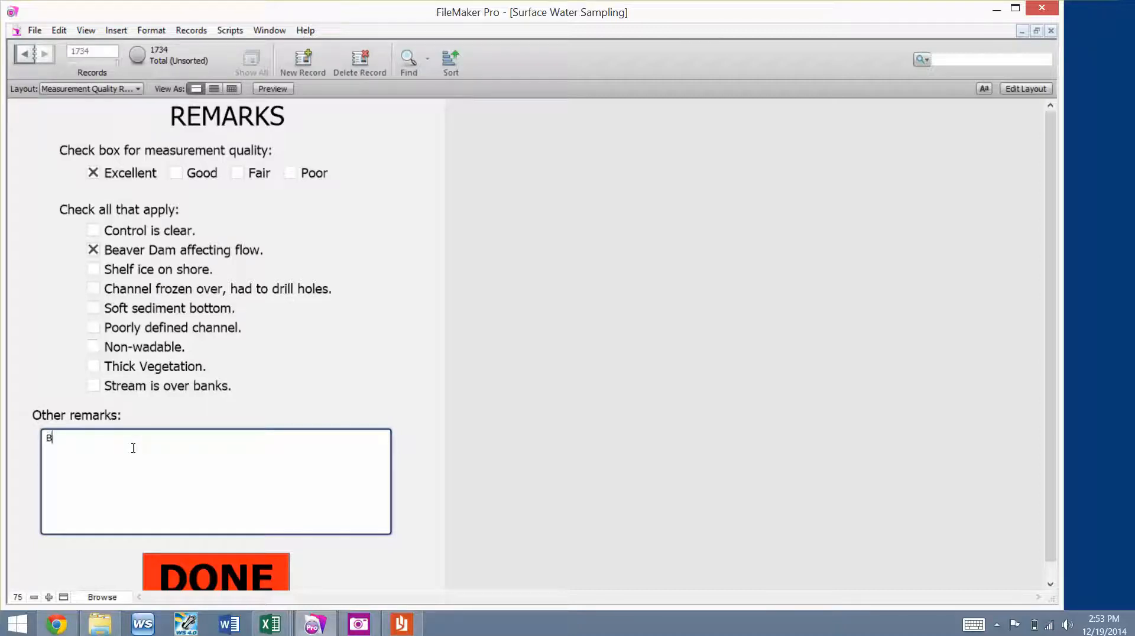
type("eavers are still here!")
left_click(215, 571)
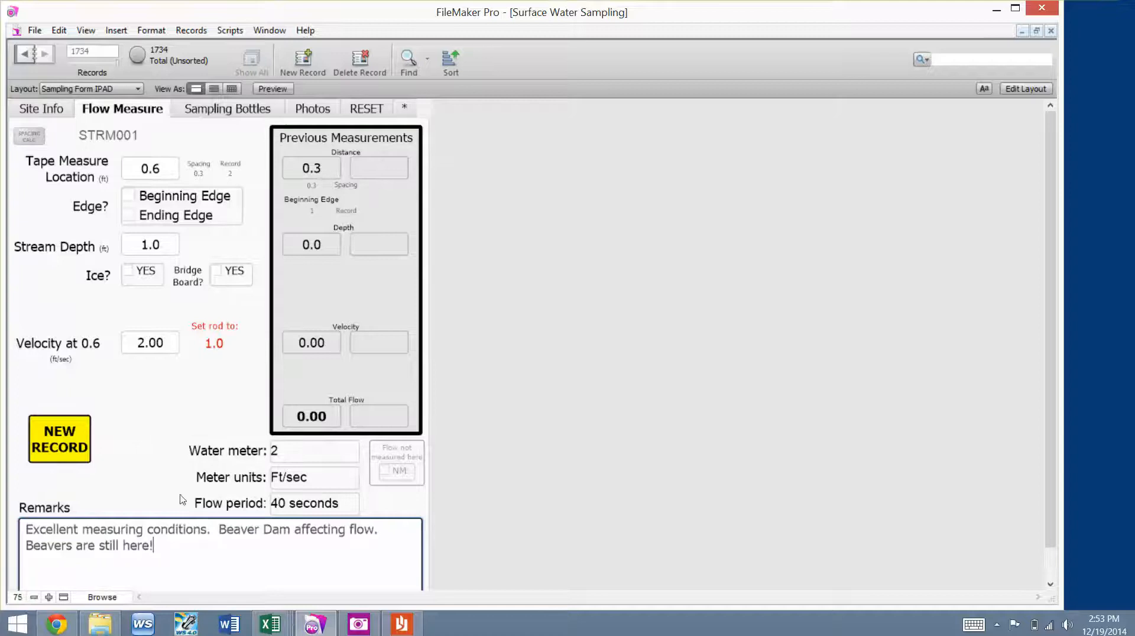
left_click(195, 543)
- Add a flow measurement record with tape location 1.0 ft, stream depth 1.2 ft and velocity at 0.6 of 2.3 ft/sec
left_click(65, 436)
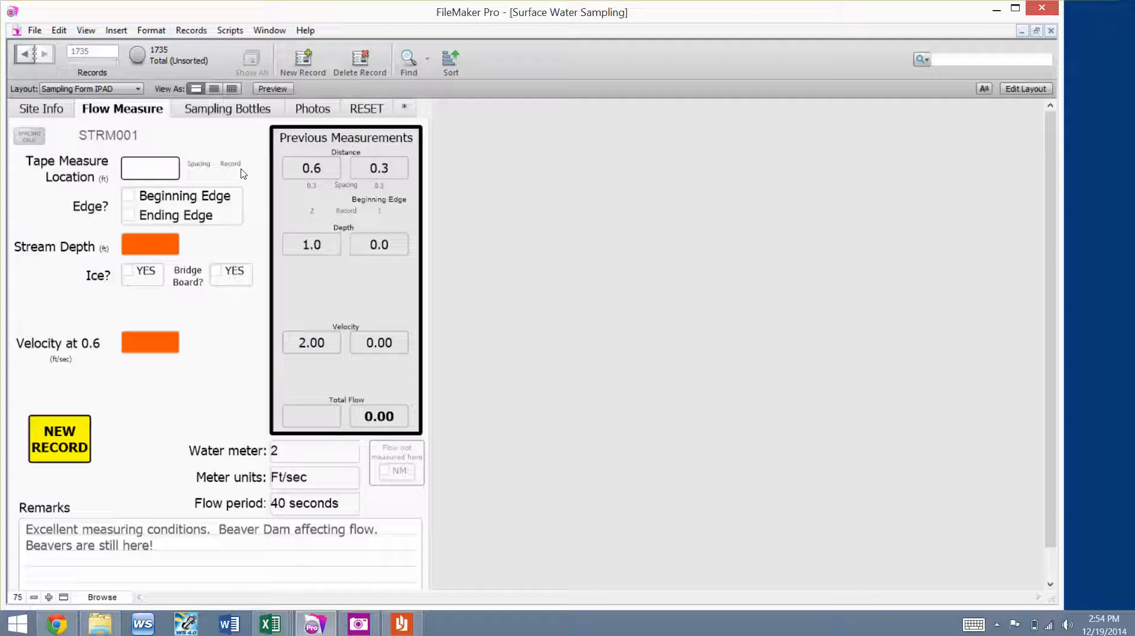
type("1.0")
left_click(152, 244)
type("1.2")
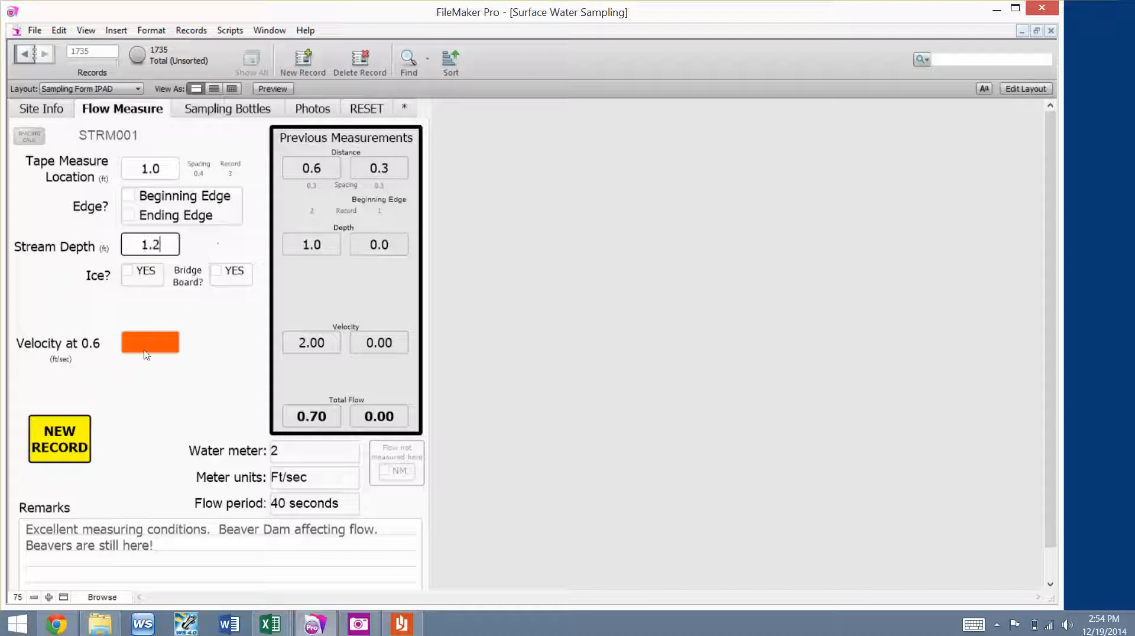
left_click(144, 351)
type("2.3")
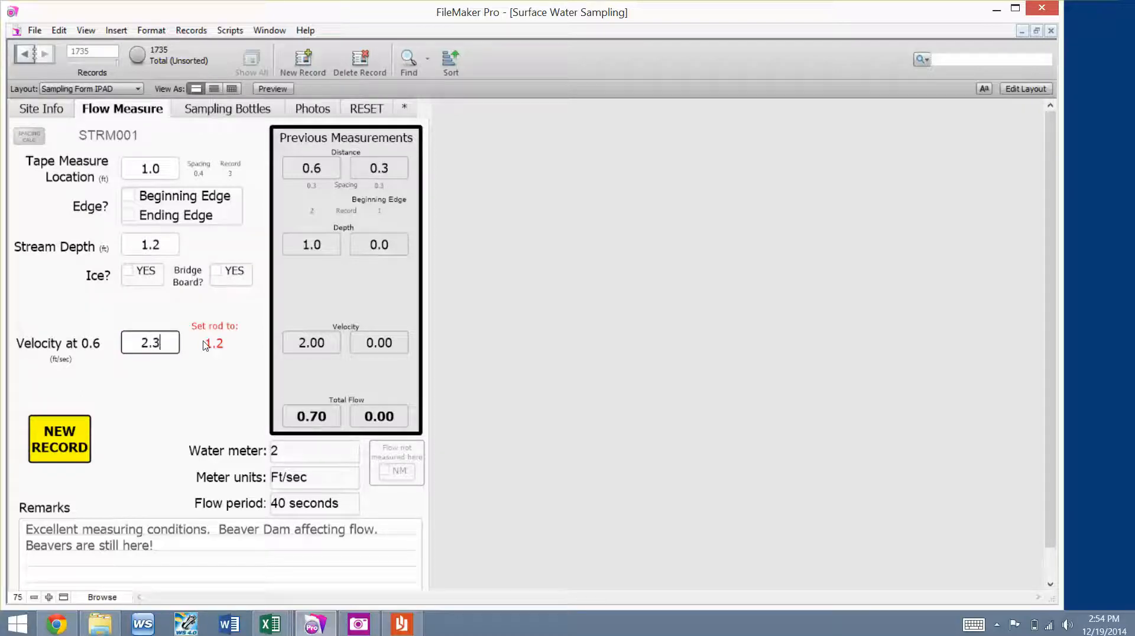
- Add a flow measurement record with a tape measure location of 1.3 ft and a stream depth of 2.7 ft
left_click(56, 439)
left_click(147, 175)
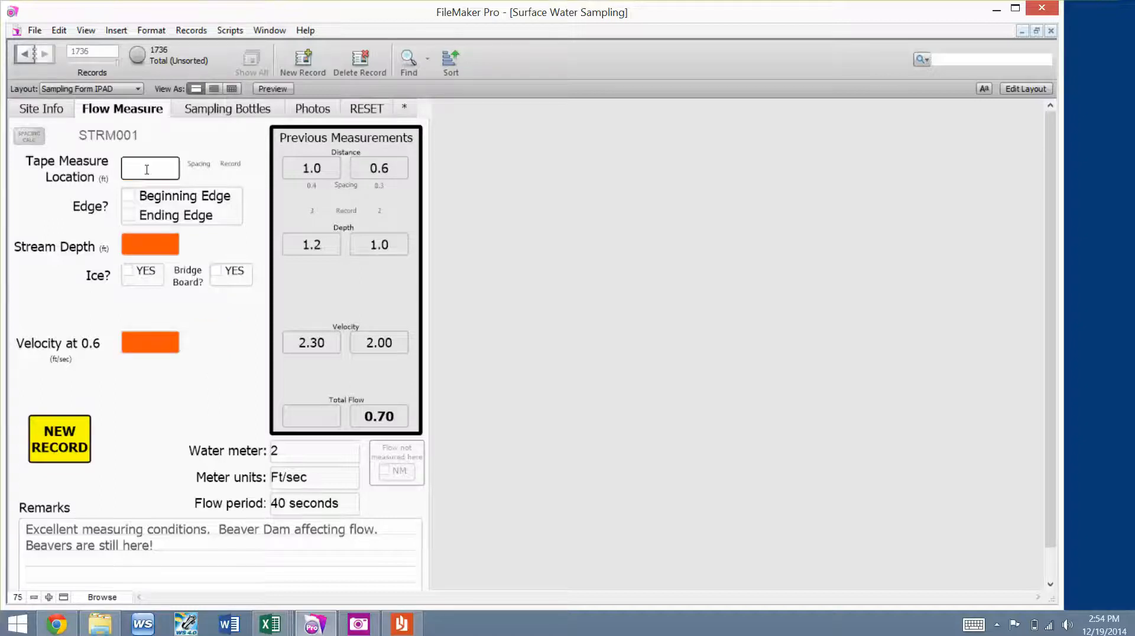
type("1.3")
left_click(59, 298)
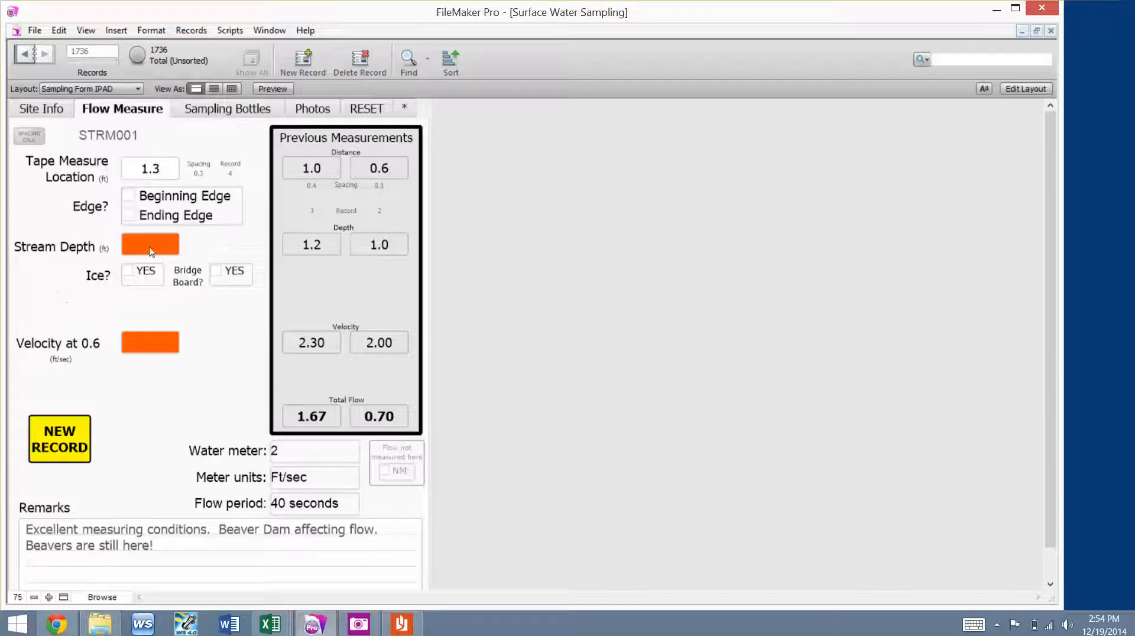
left_click(151, 248)
type("2.0")
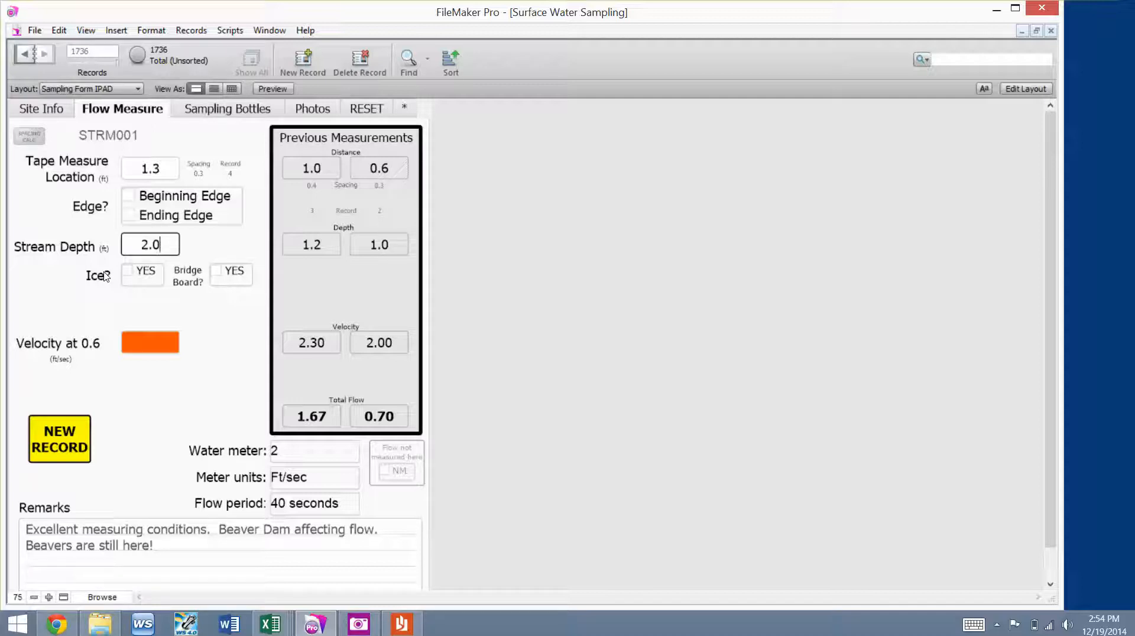
key("BackSpace")
type("7")
left_click(22, 279)
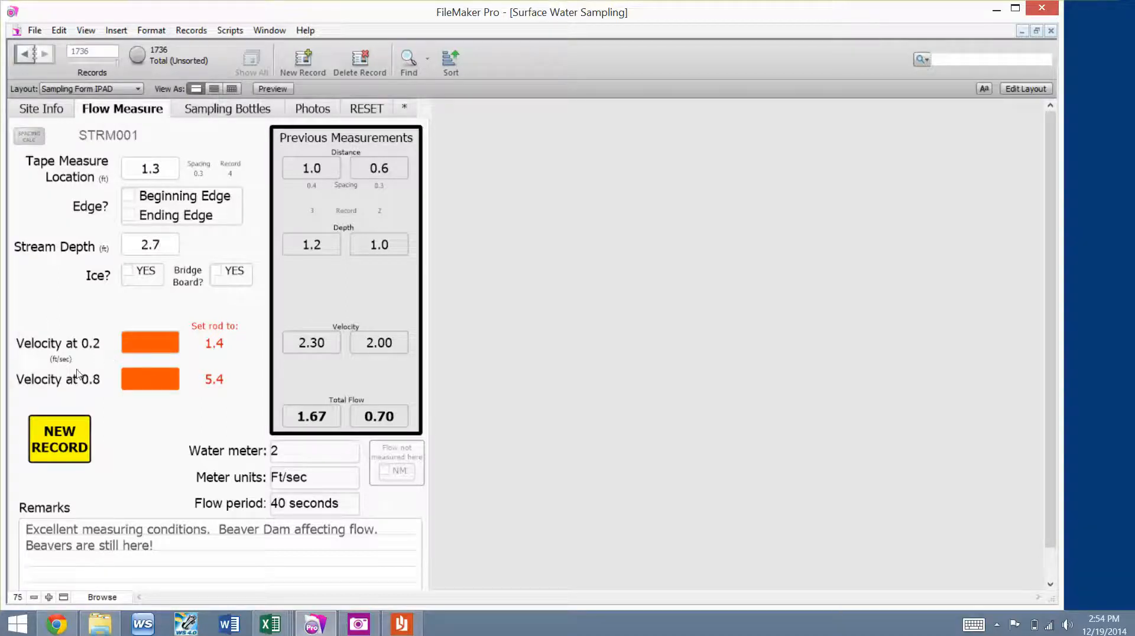
- Enter a velocity at 0.2 of 2.4 ft/sec and a velocity at 0.8 of 2.1 ft/sec
left_click(138, 357)
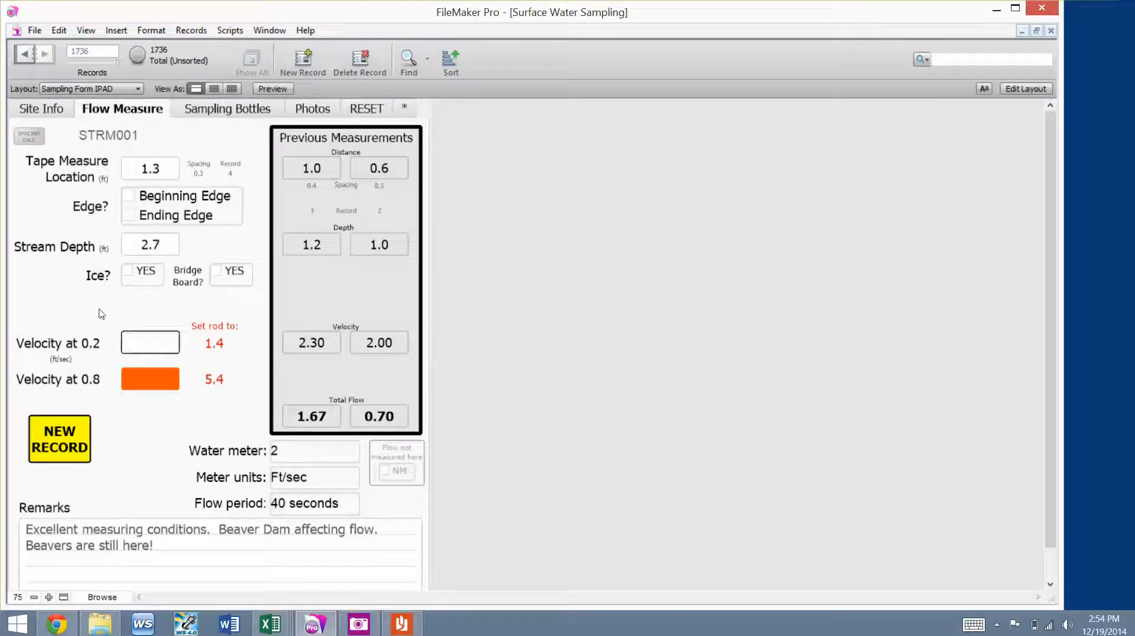
type("2.4")
key("Tab")
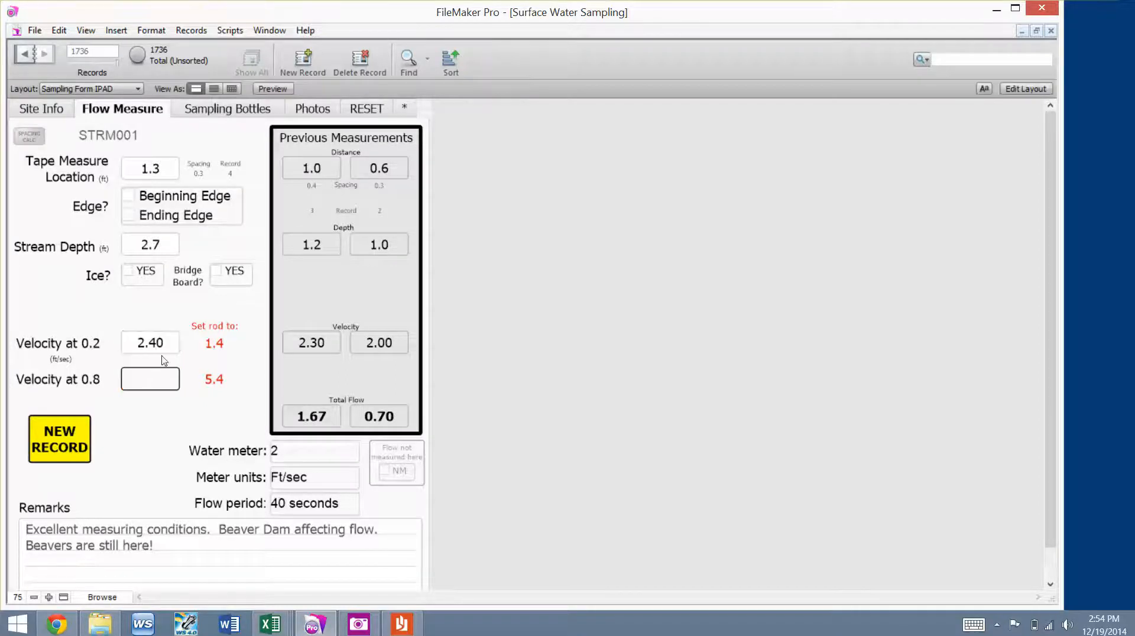
type("2.1")
- Add a flow measurement record with a tape measure location of 1.6 ft and a stream depth of 2.0 ft
left_click(66, 453)
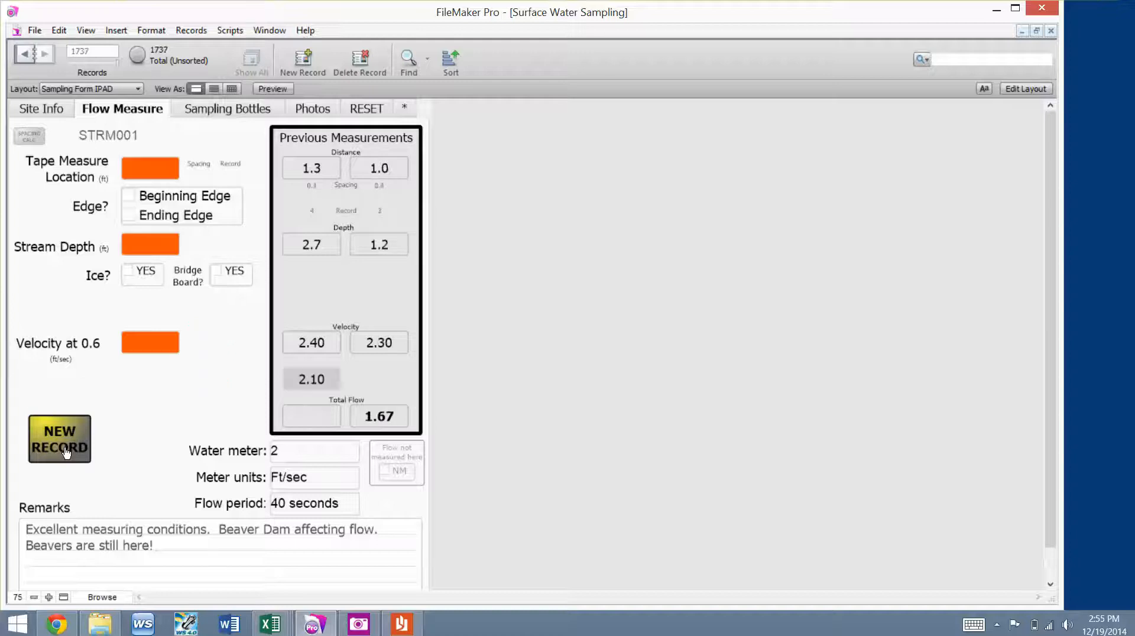
left_click(162, 166)
type("1.6")
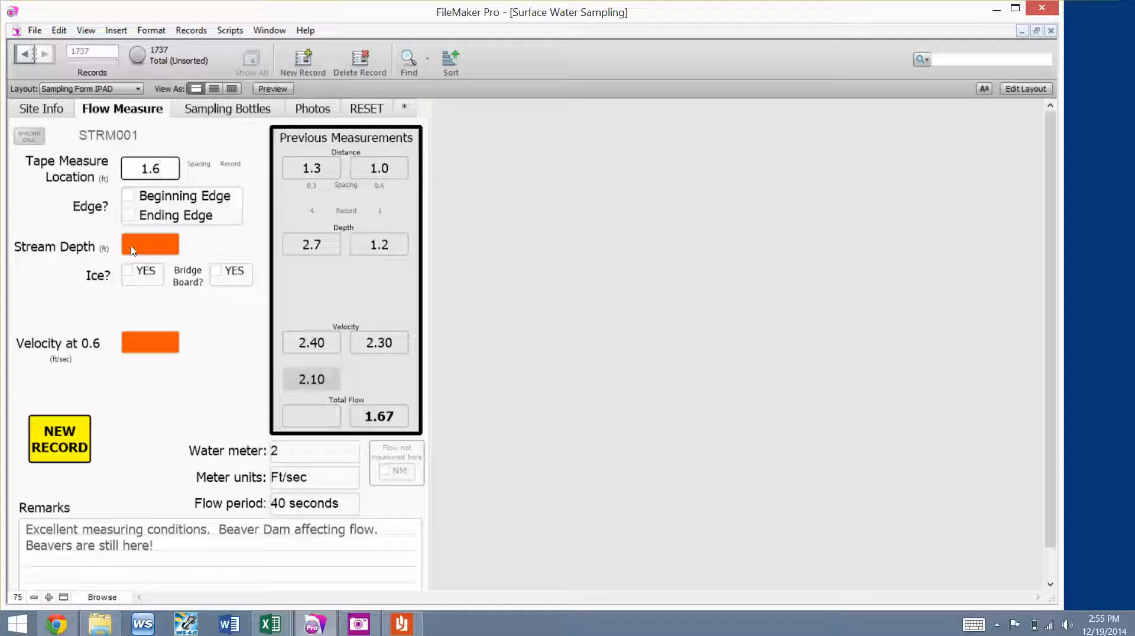
left_click(130, 252)
type("2.0")
left_click(25, 294)
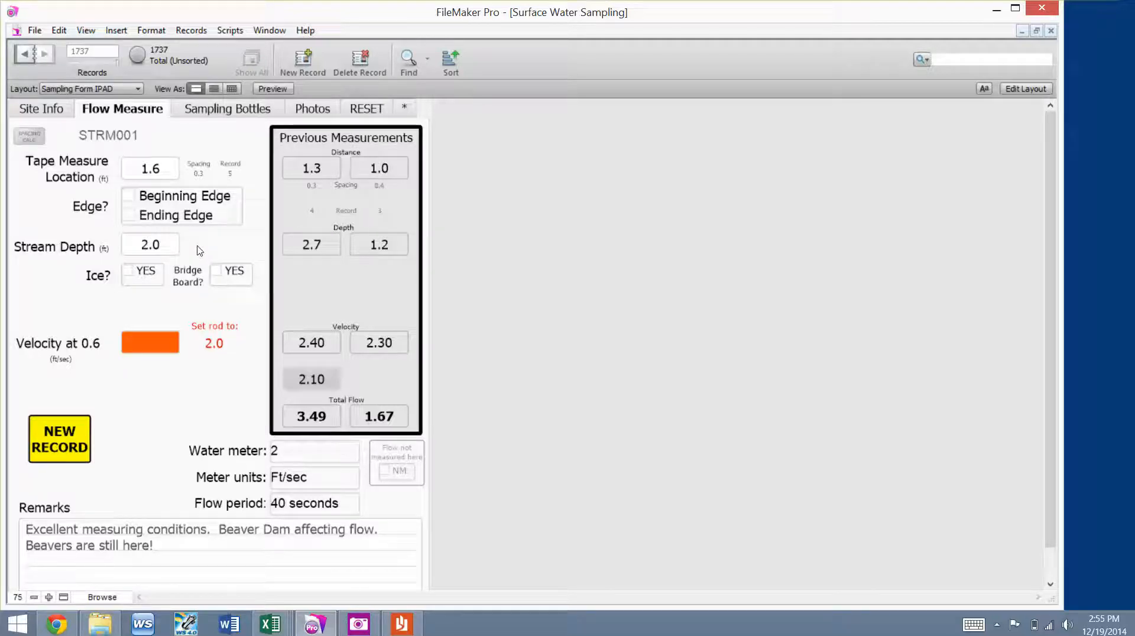
- View the bridge board measurement instructions and return to the form's Flow Measure section
left_click(188, 277)
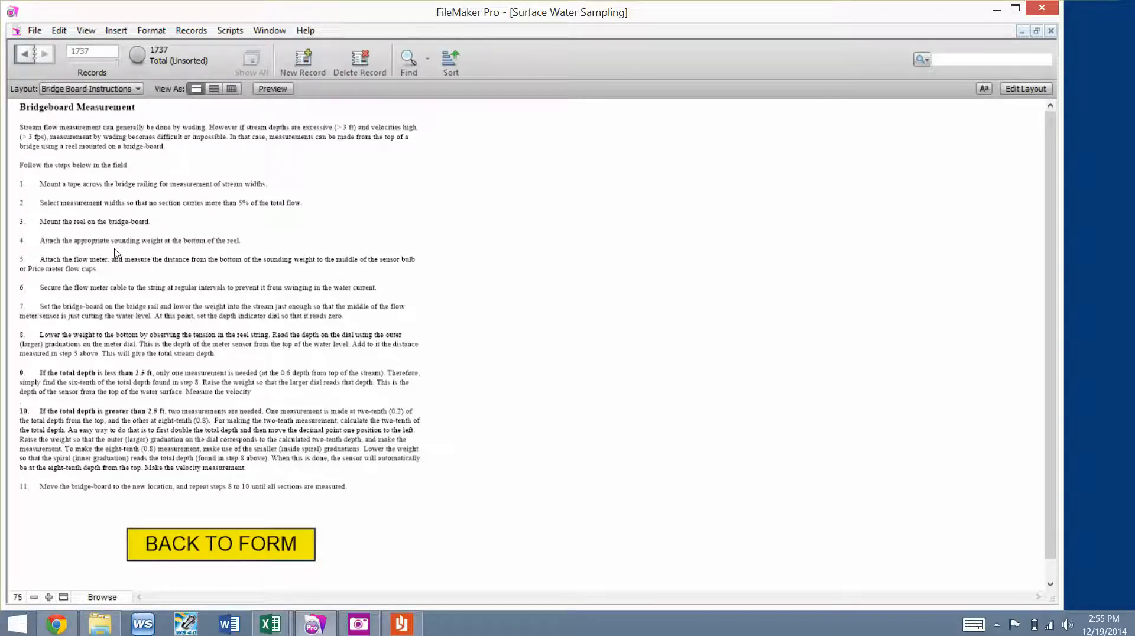
left_click(219, 542)
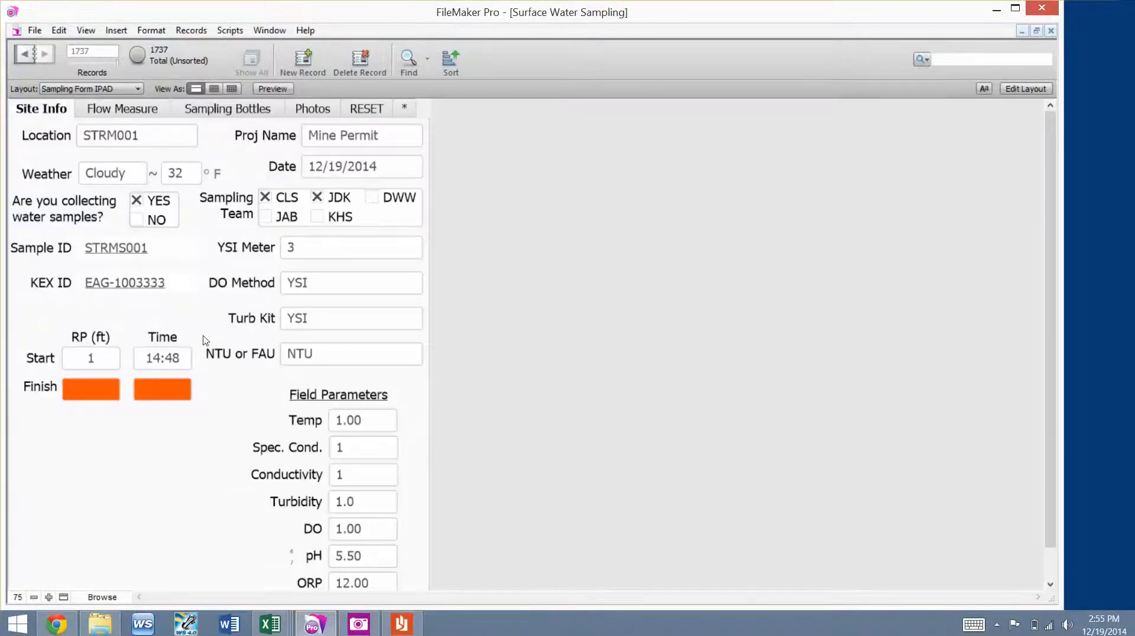
left_click(123, 109)
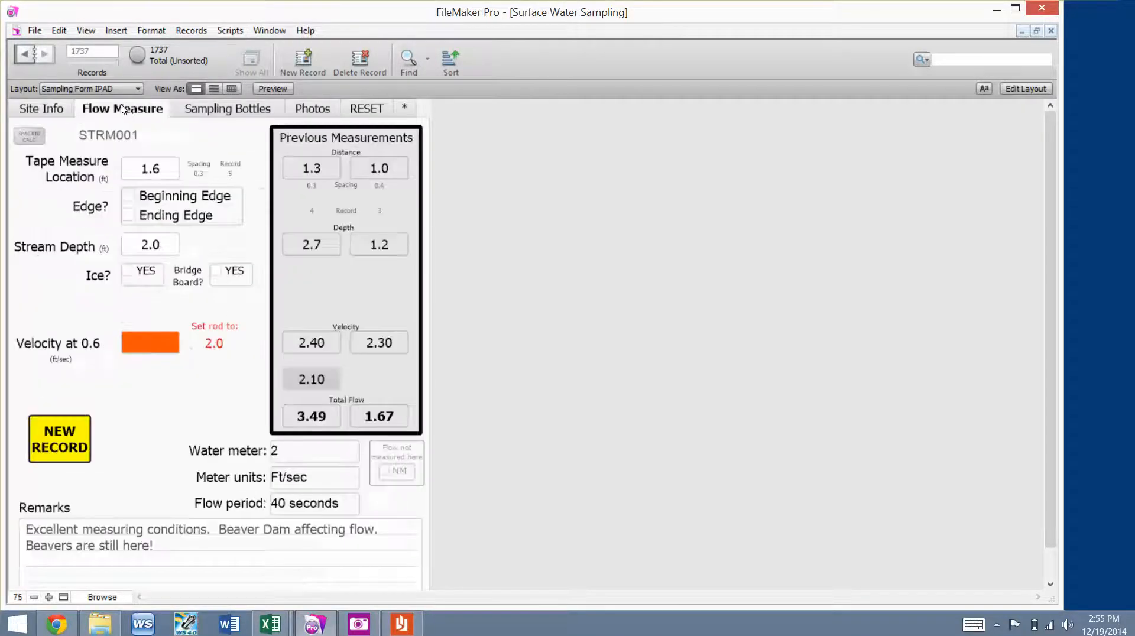
- Try the Bridge Board and Ice options for the 1.6 ft measurement, dismissing each distance prompt without entering a value
left_click(217, 272)
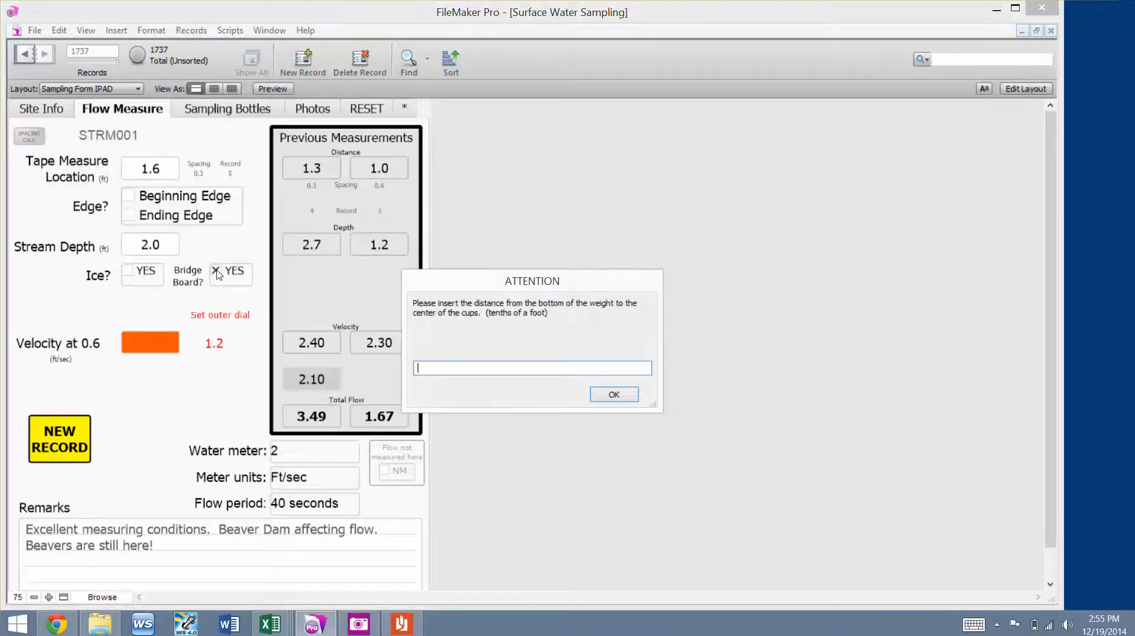
left_click_drag(469, 288, 186, 211)
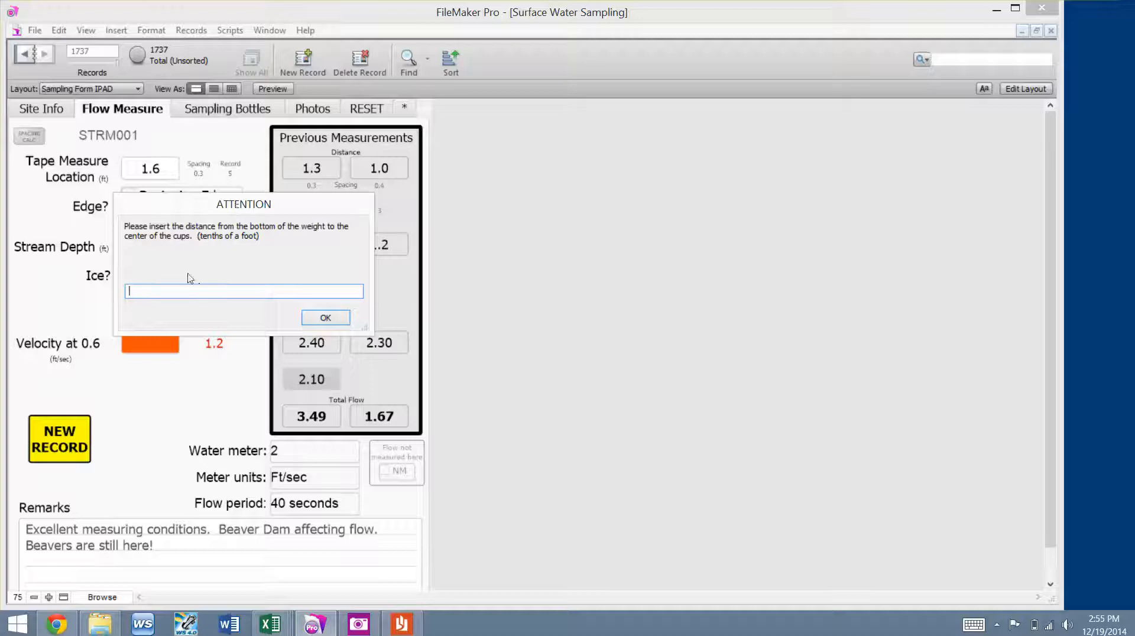
left_click(326, 318)
left_click(233, 278)
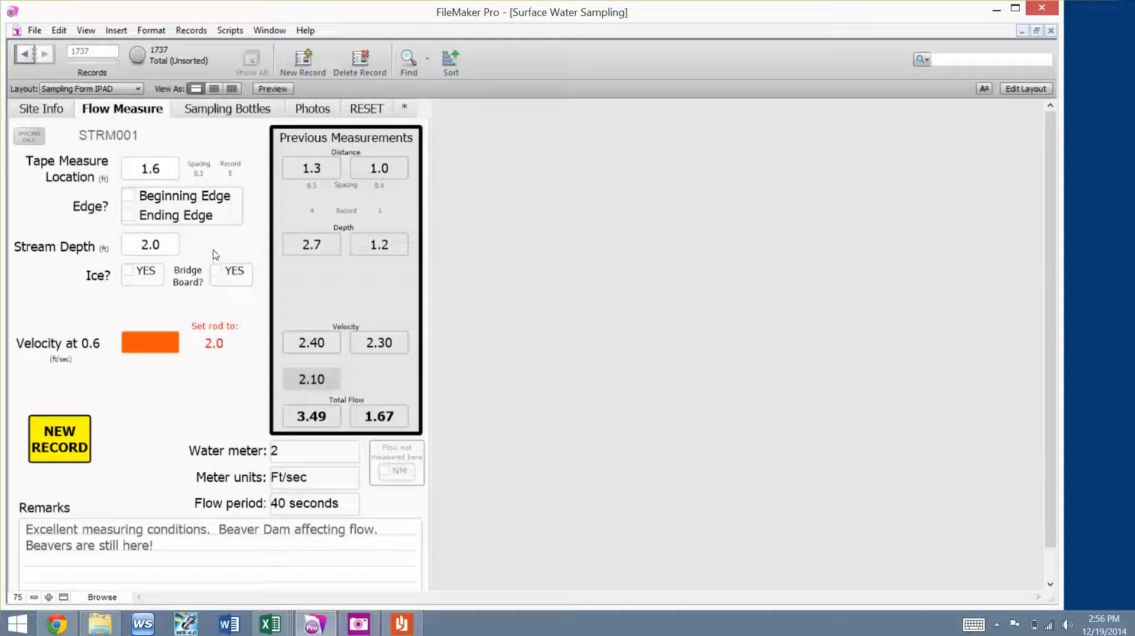
left_click(129, 273)
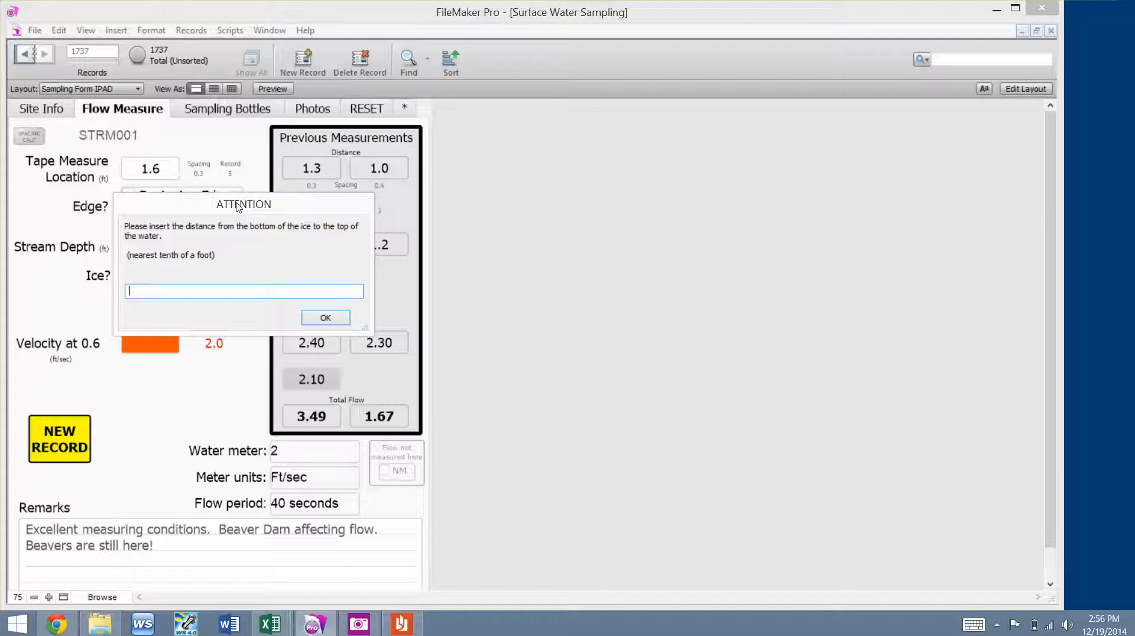
left_click(325, 319)
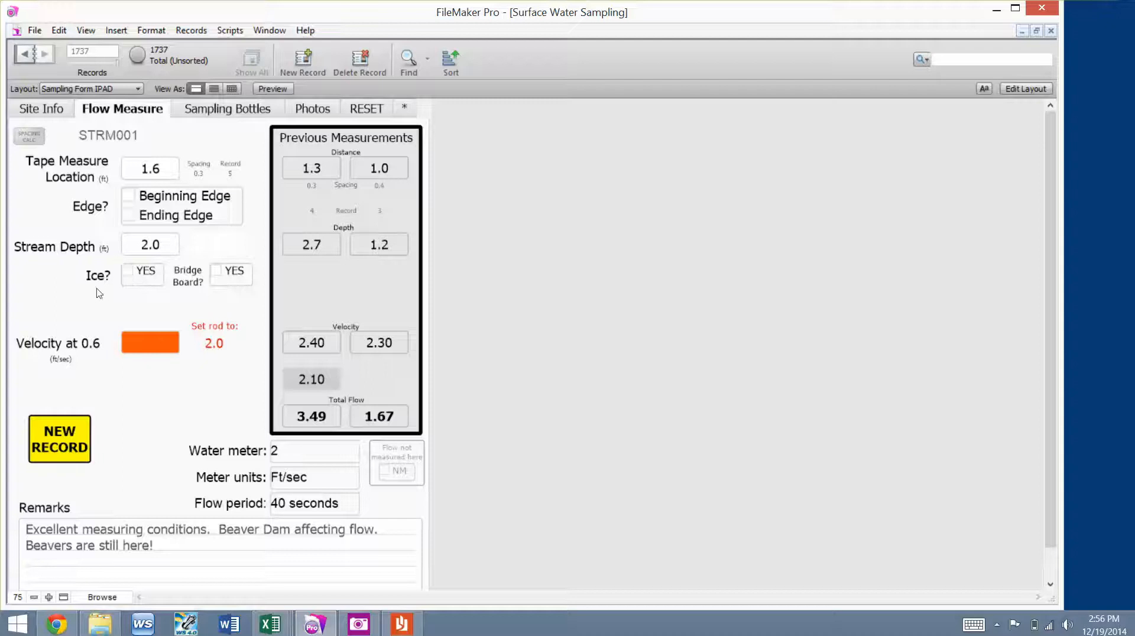
- Set the velocity at 0.6 to 1.3 ft/sec for the measurement at 1.6 ft
left_click(153, 347)
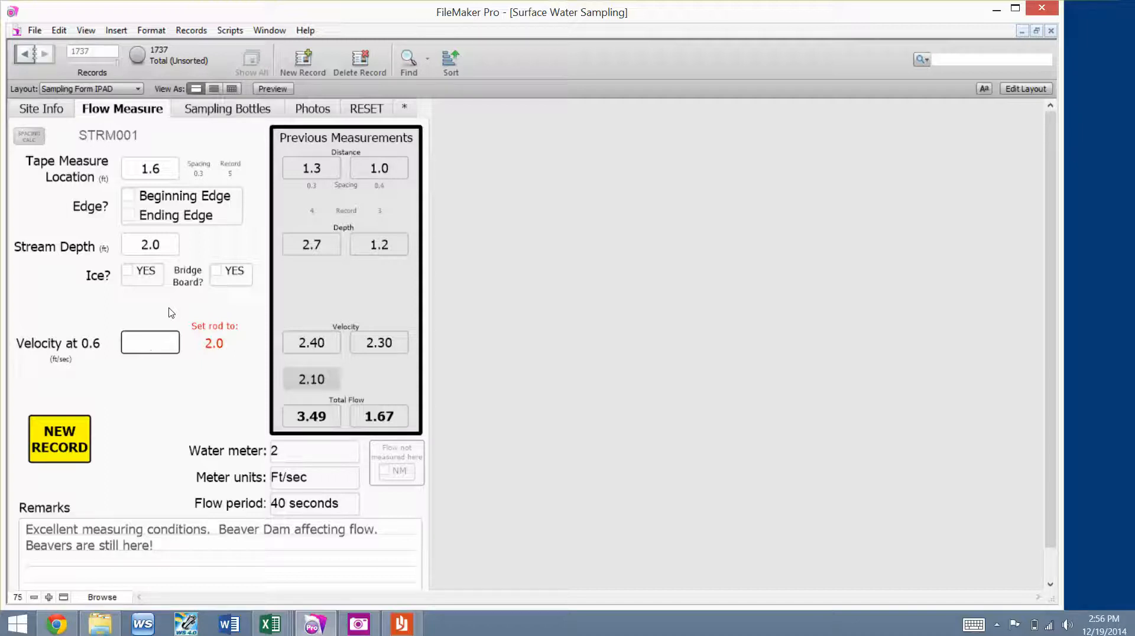
type("13")
key("BackSpace")
type(".3")
- Add a flow measurement record with a tape measure location of 2.0 ft and mark it as the ending edge
left_click(60, 432)
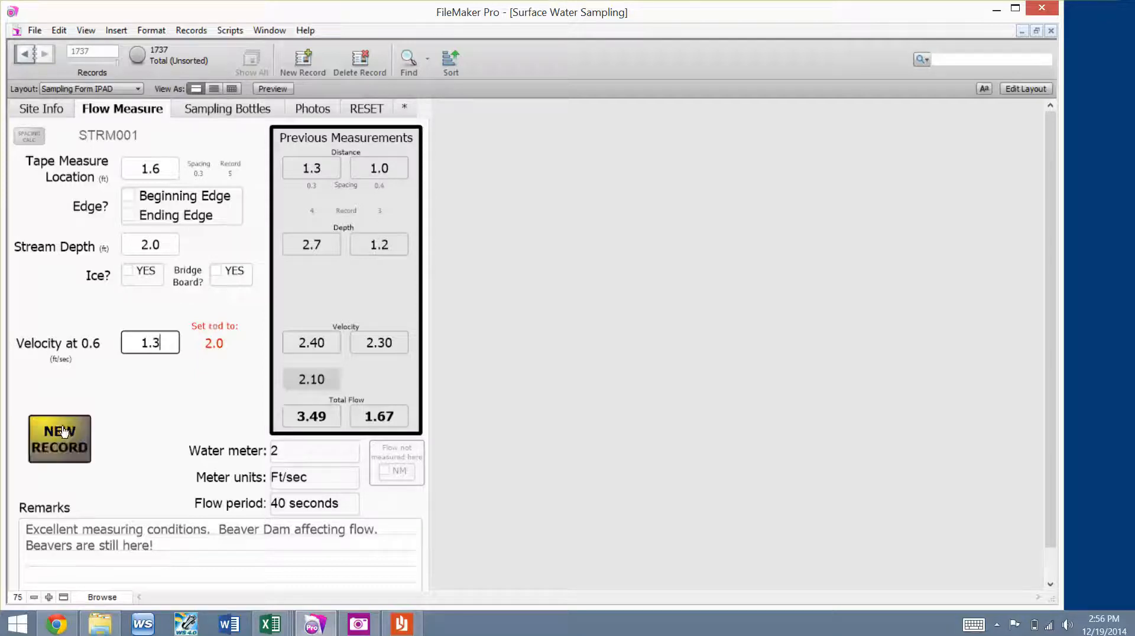
left_click(141, 169)
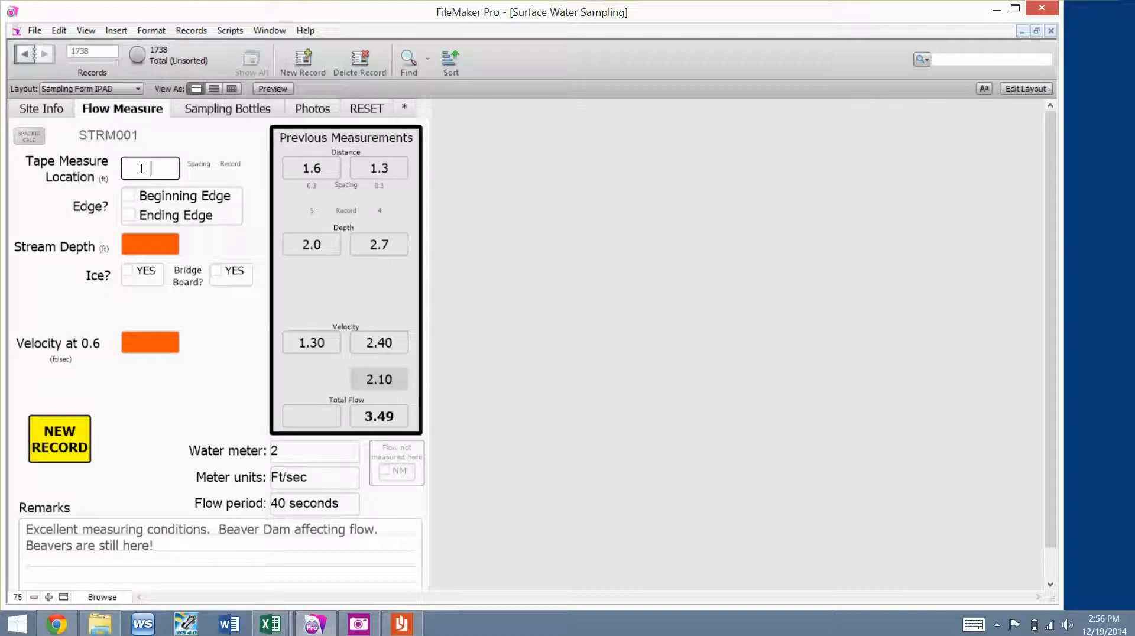
type("2.0")
left_click(38, 200)
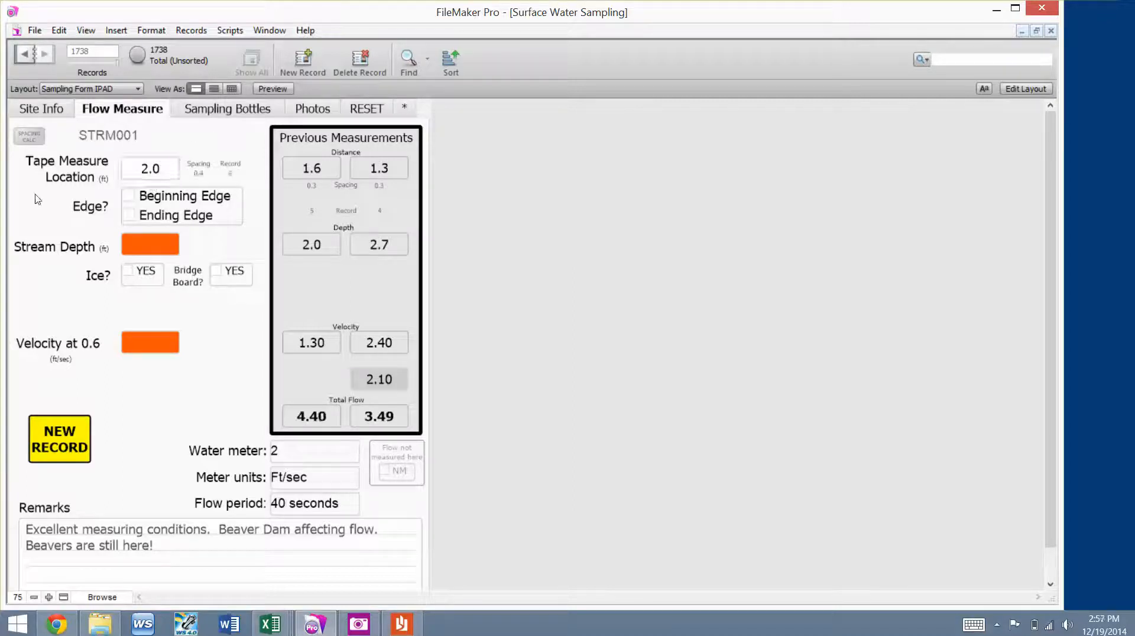
left_click(129, 223)
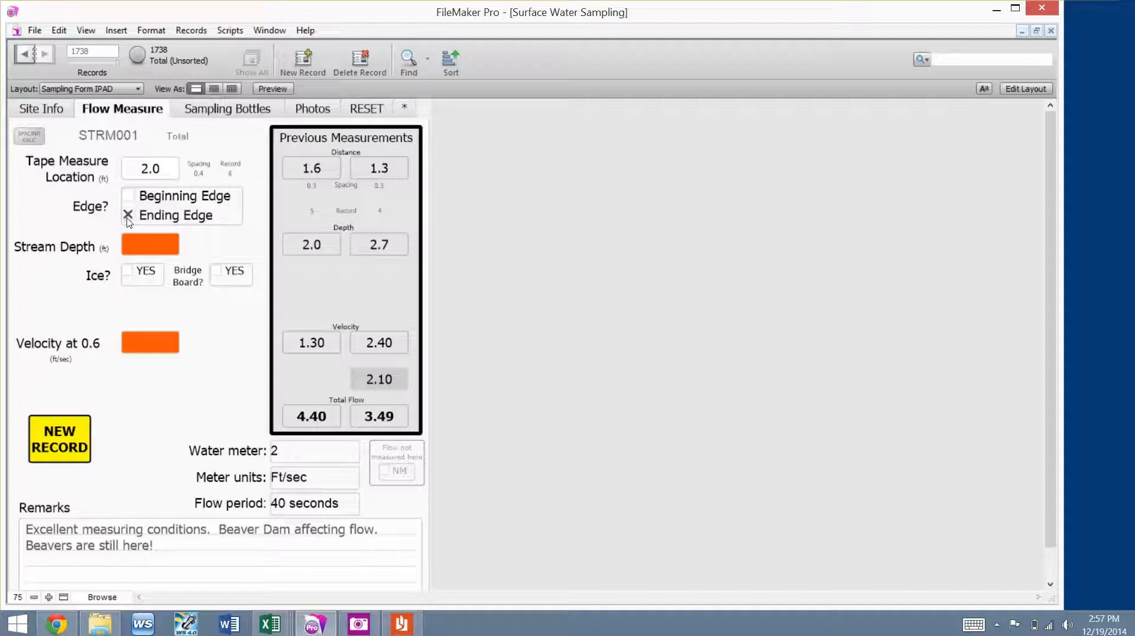
- Enter a stream depth of 0.0 ft and a velocity at 0.6 of 0.0 ft/sec for the ending edge
left_click(153, 244)
type("0.0")
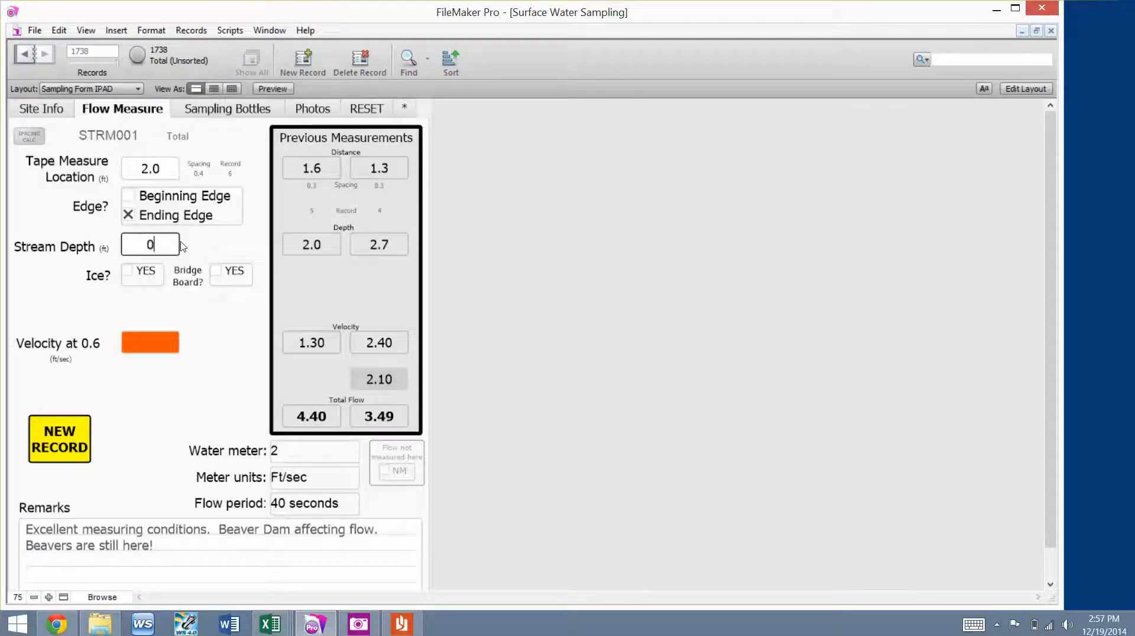
left_click(133, 350)
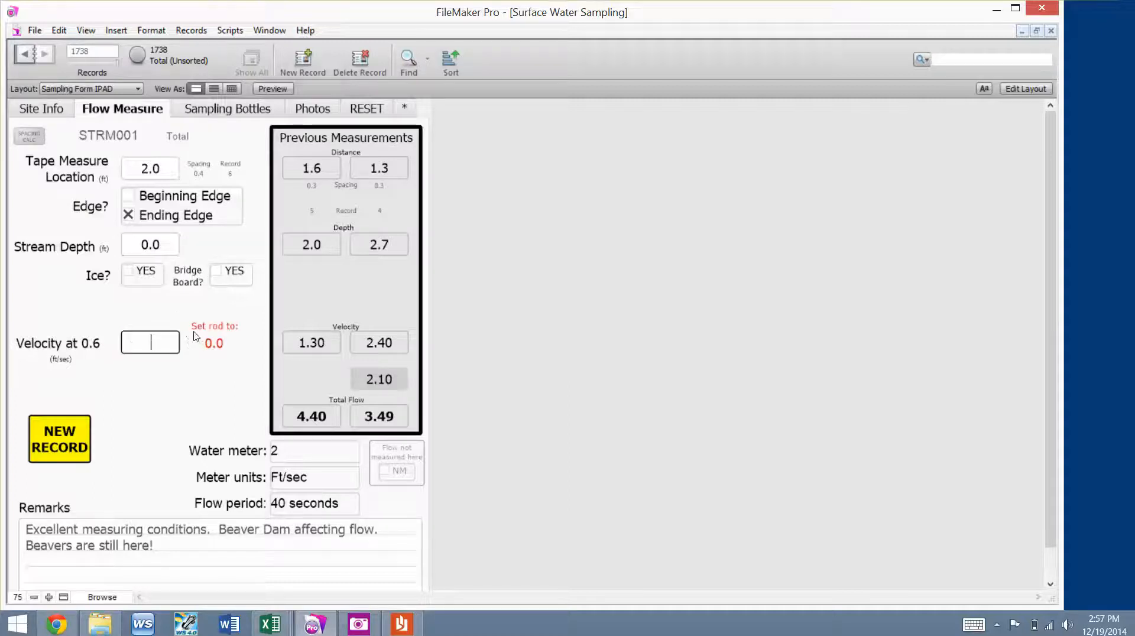
type("0.0")
left_click(136, 397)
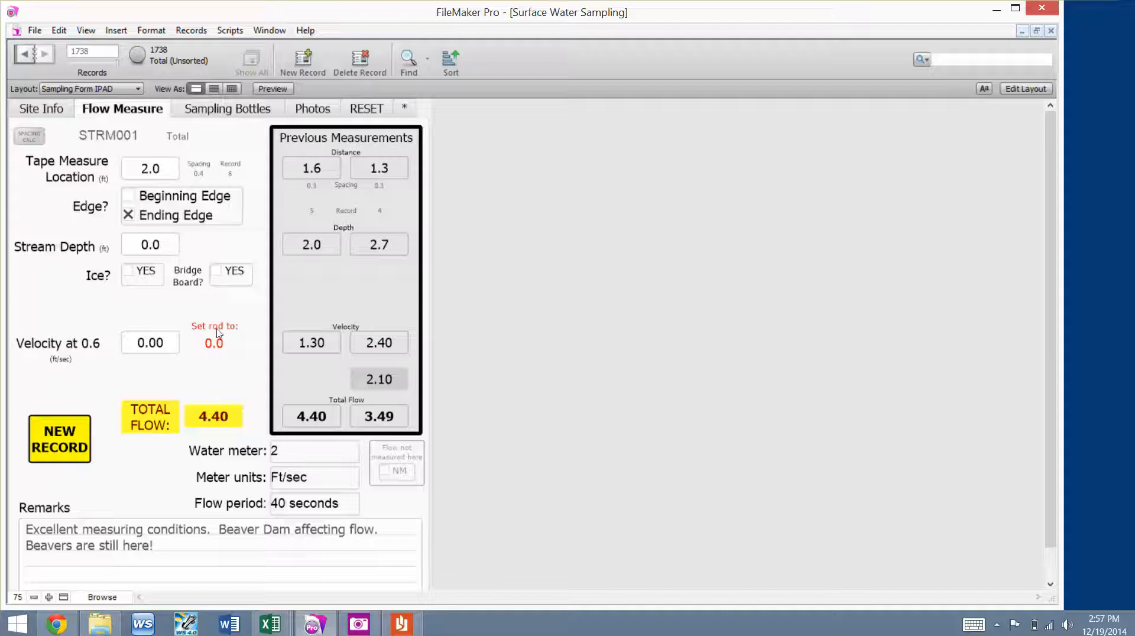
- Enter a sampling time of 12:00 in the form's Sampling Bottles section
left_click(220, 114)
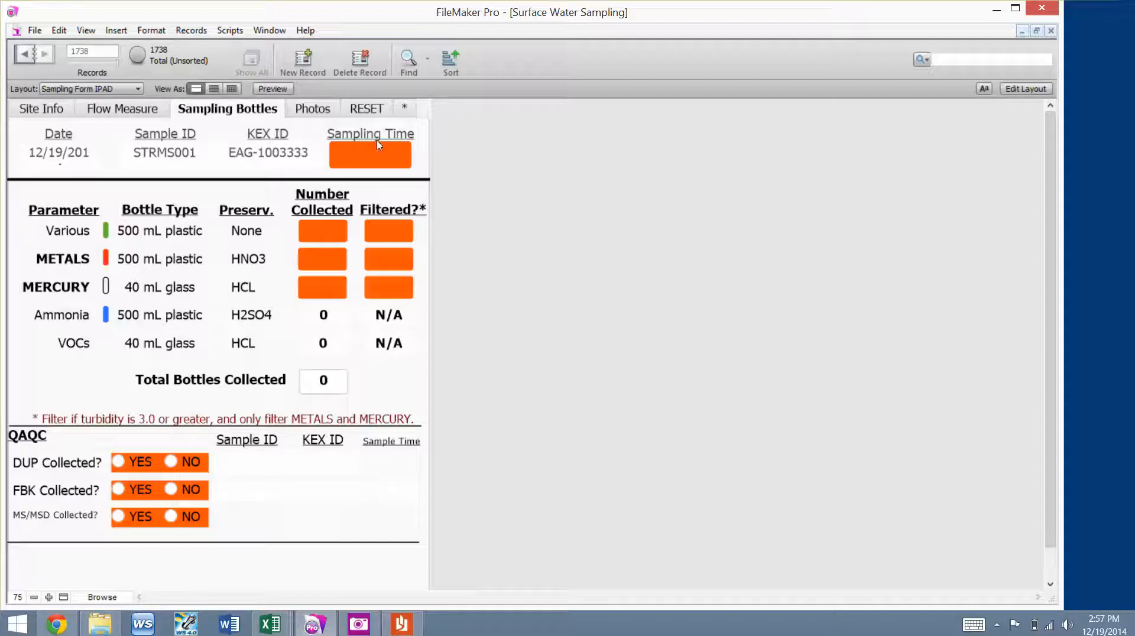
left_click(376, 156)
type("12:00")
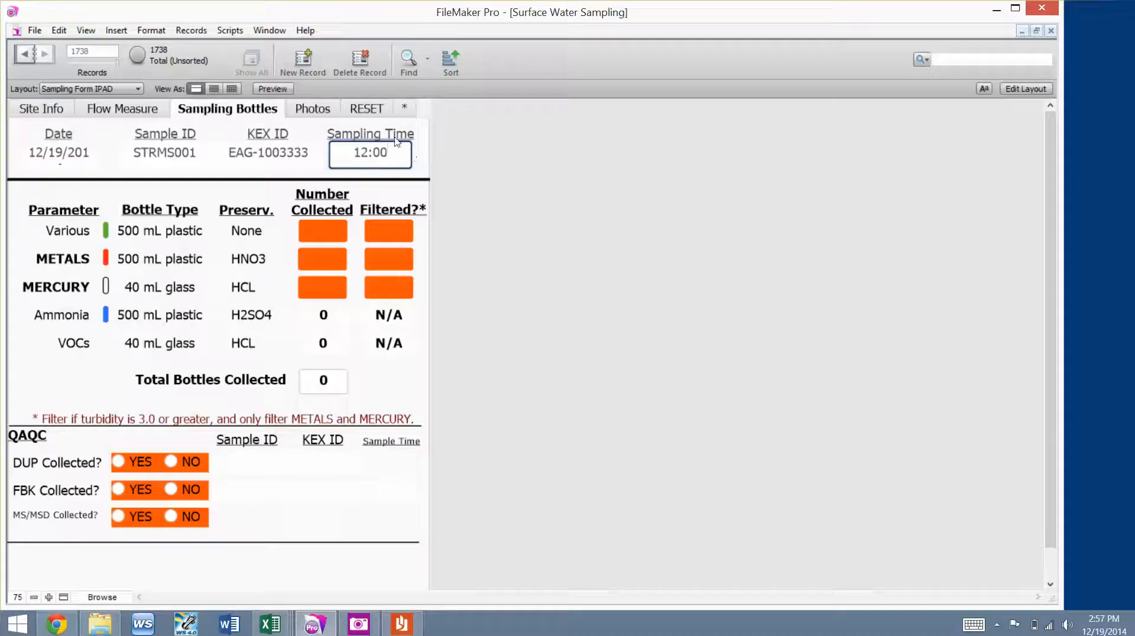
left_click(274, 180)
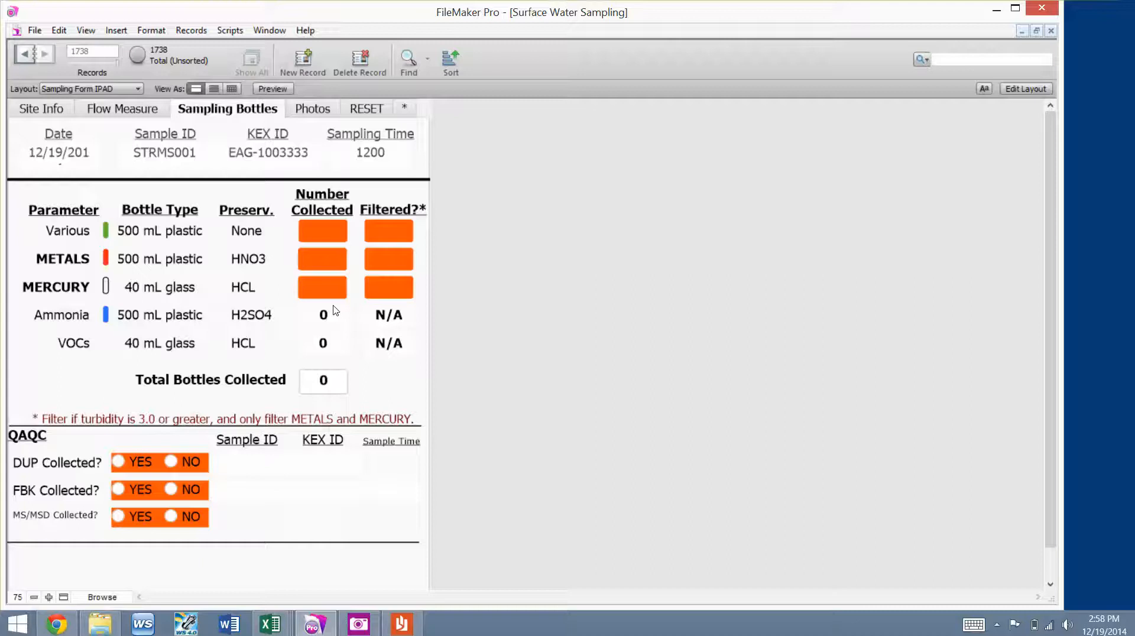
- Set the number of bottles collected to 2 for Mercury, 1 for Metals and 1 for Various
left_click(325, 289)
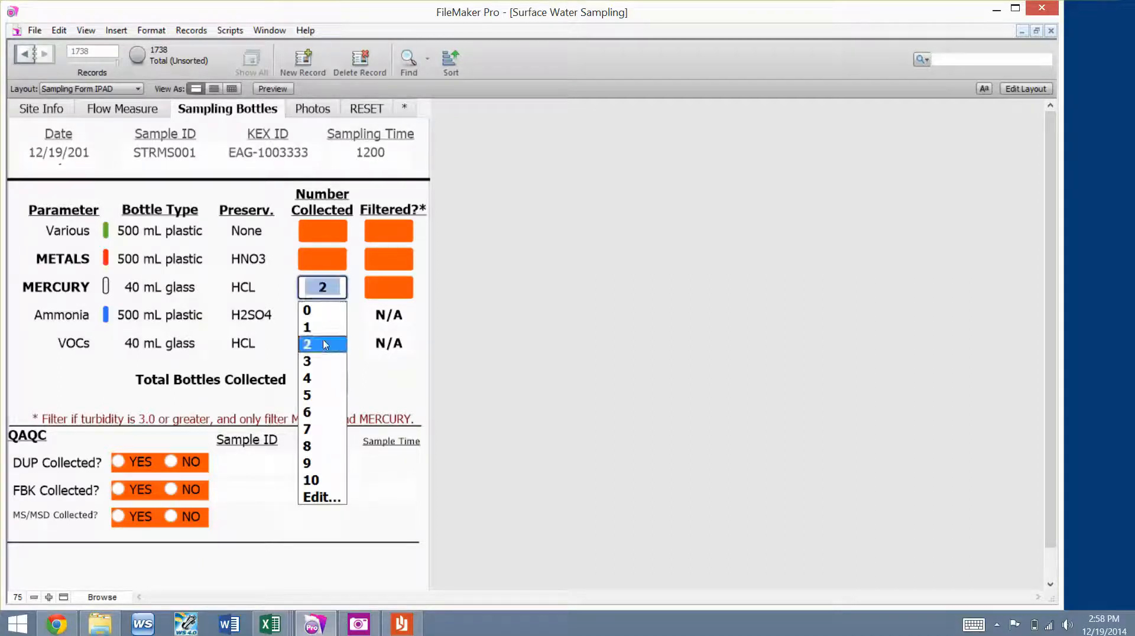
left_click(328, 260)
left_click(322, 299)
left_click(322, 230)
left_click(311, 270)
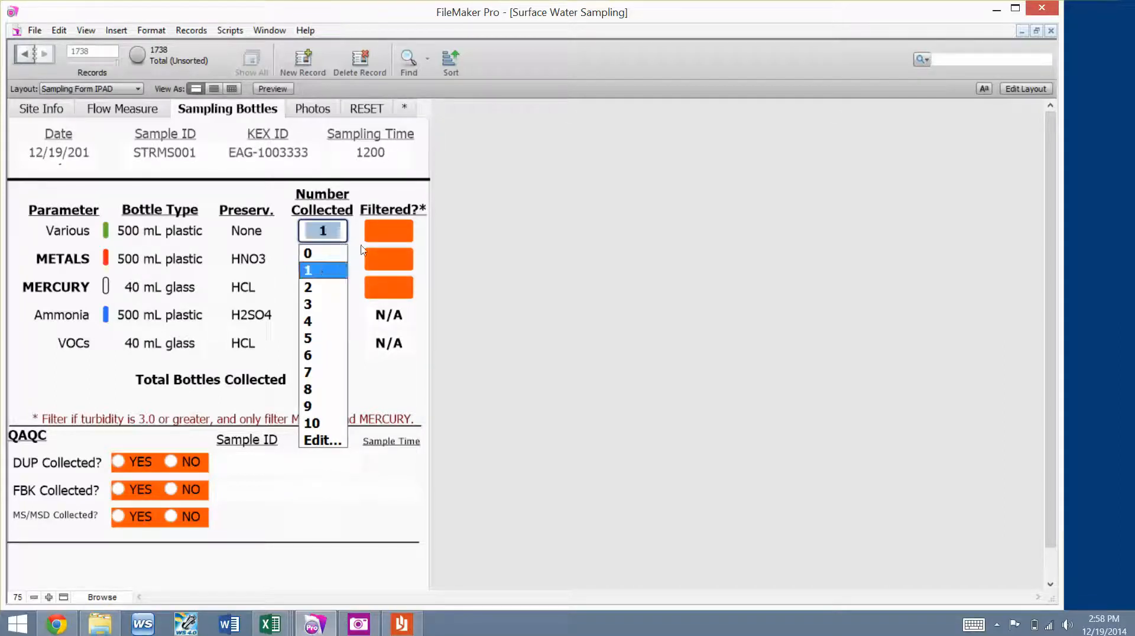
- Set Filtered to NO for the Mercury, Metals and Various bottles
left_click(402, 290)
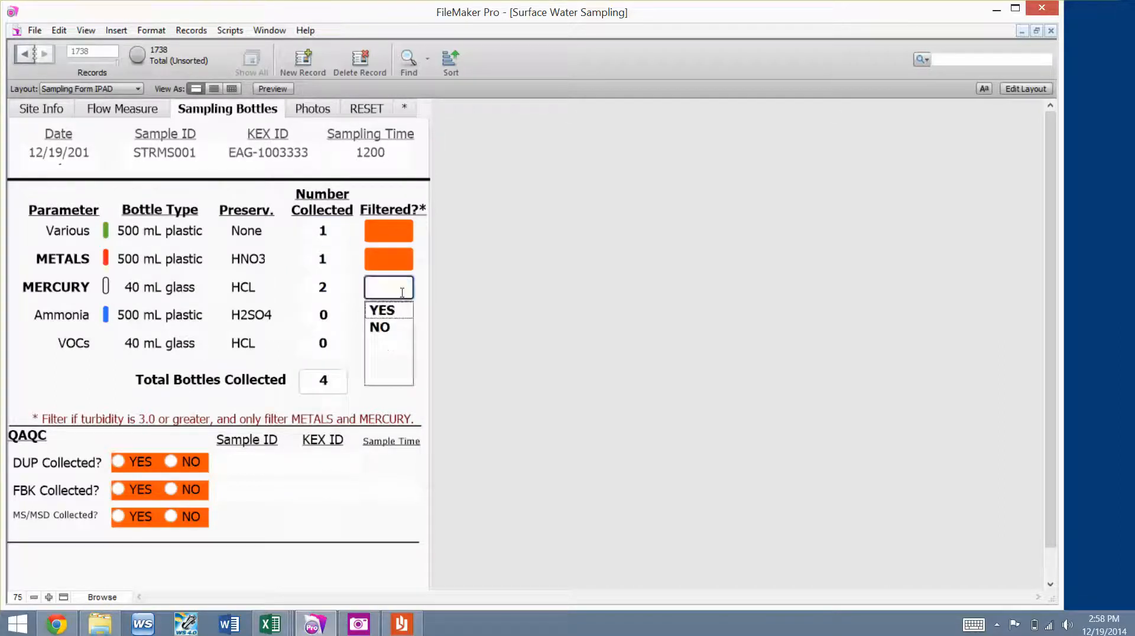
left_click(383, 327)
left_click(391, 261)
left_click(381, 300)
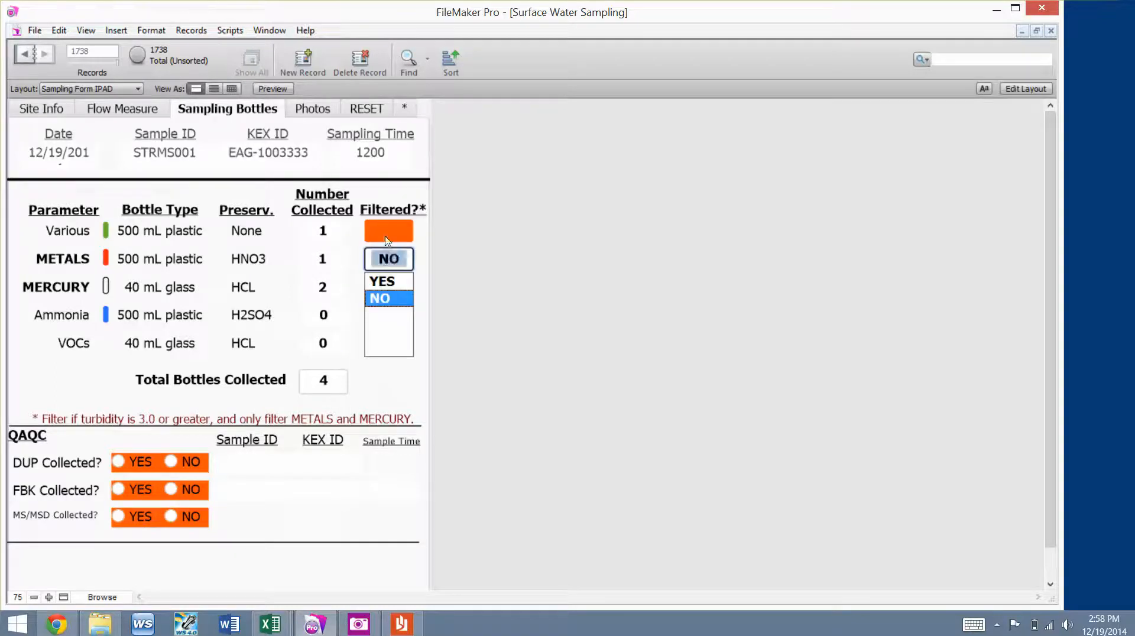
left_click(388, 231)
left_click(381, 270)
left_click(34, 371)
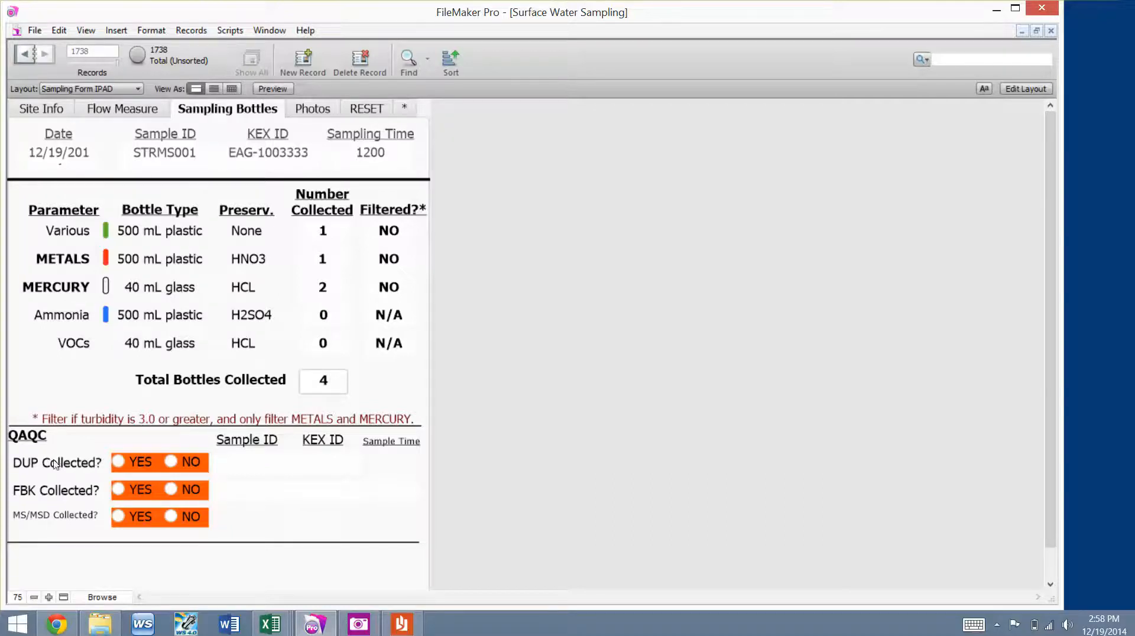
- Mark the DUP as not collected and the FBK as collected with sample ID FBKS001
left_click(171, 463)
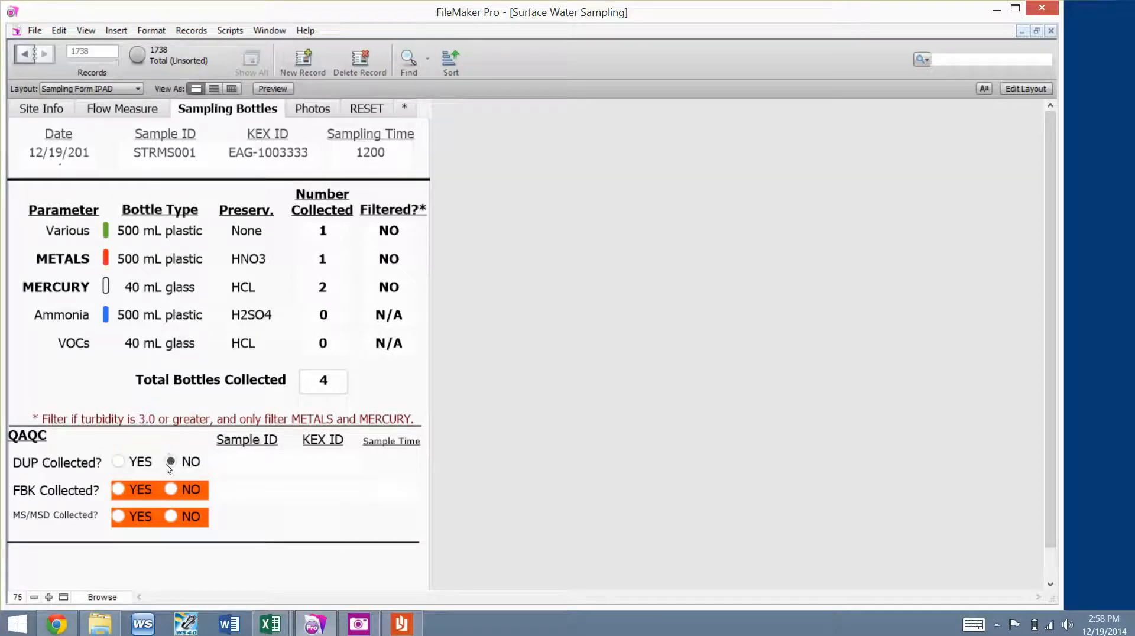
left_click(118, 490)
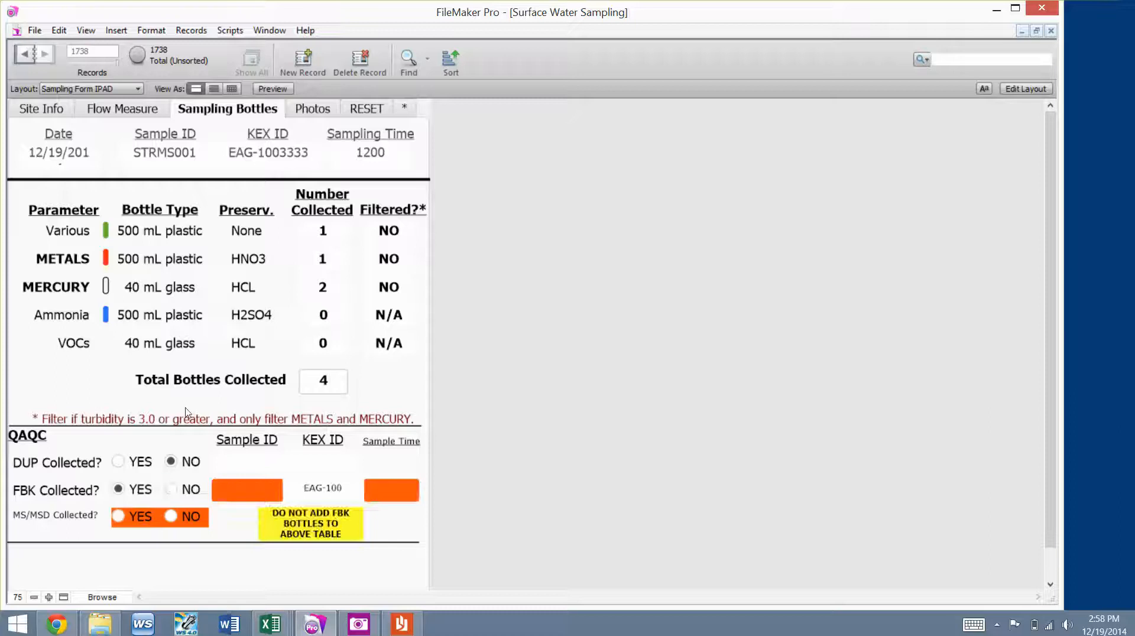
left_click(262, 488)
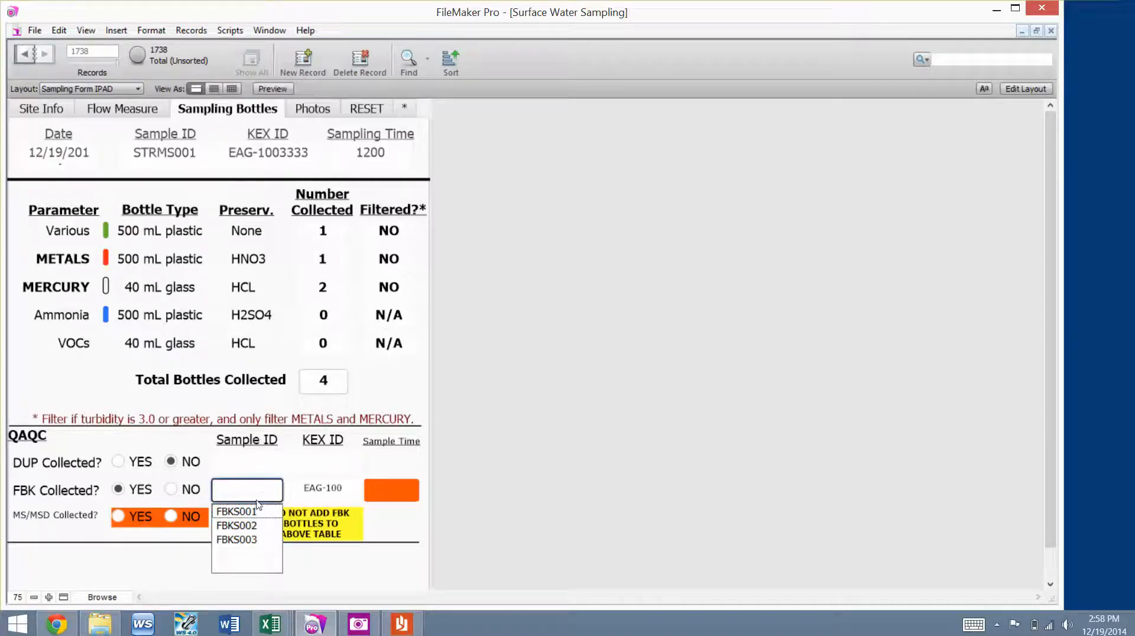
left_click(233, 516)
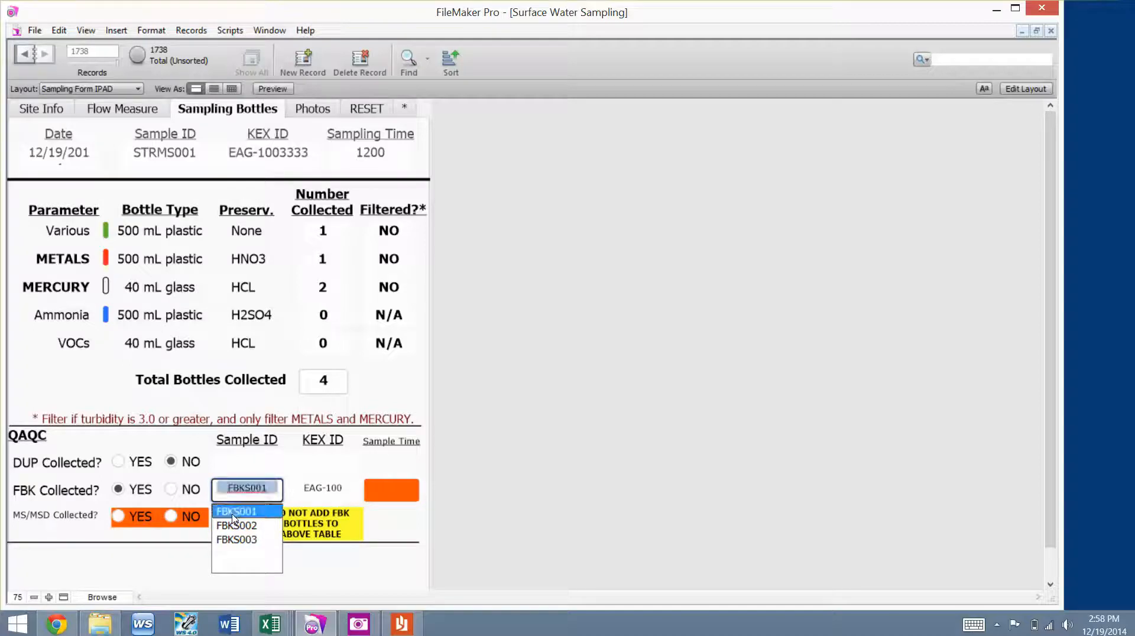
- Complete the FBK entry with KEX ID EAG-1004444 and sample time 12:05, and mark MS/MSD as not collected
left_click(329, 493)
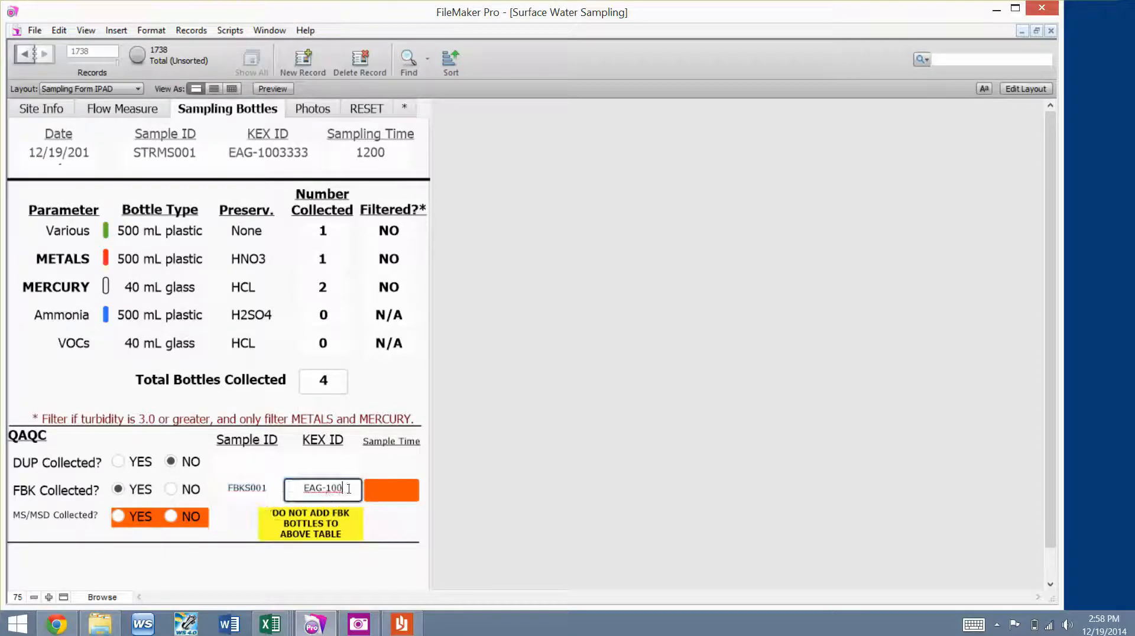
type("4444")
left_click(301, 463)
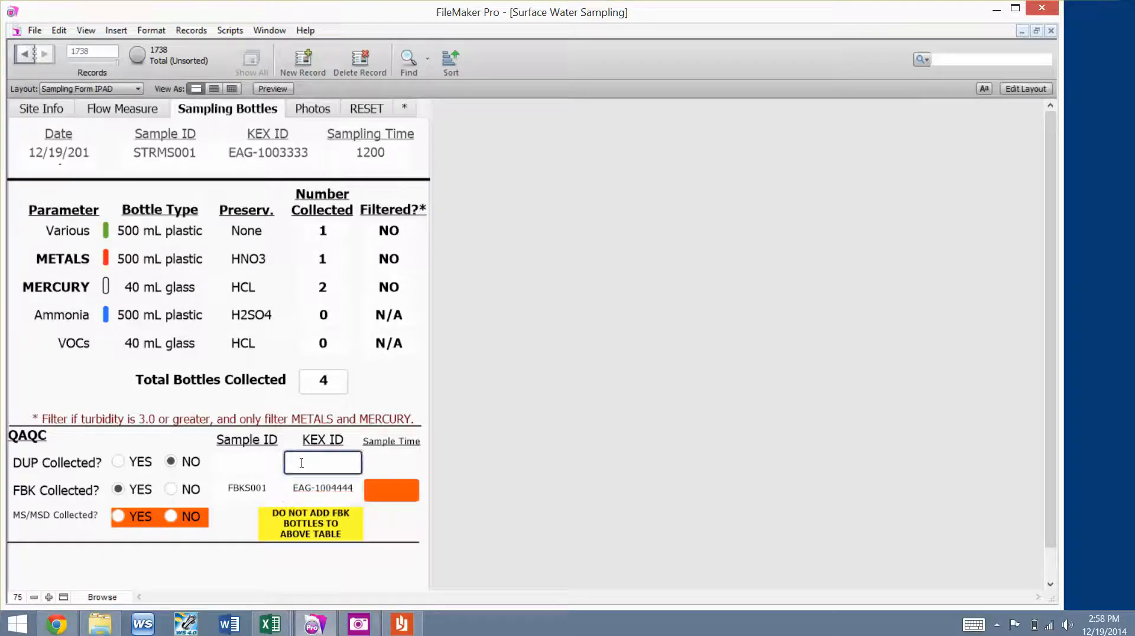
left_click(381, 491)
type("12:05")
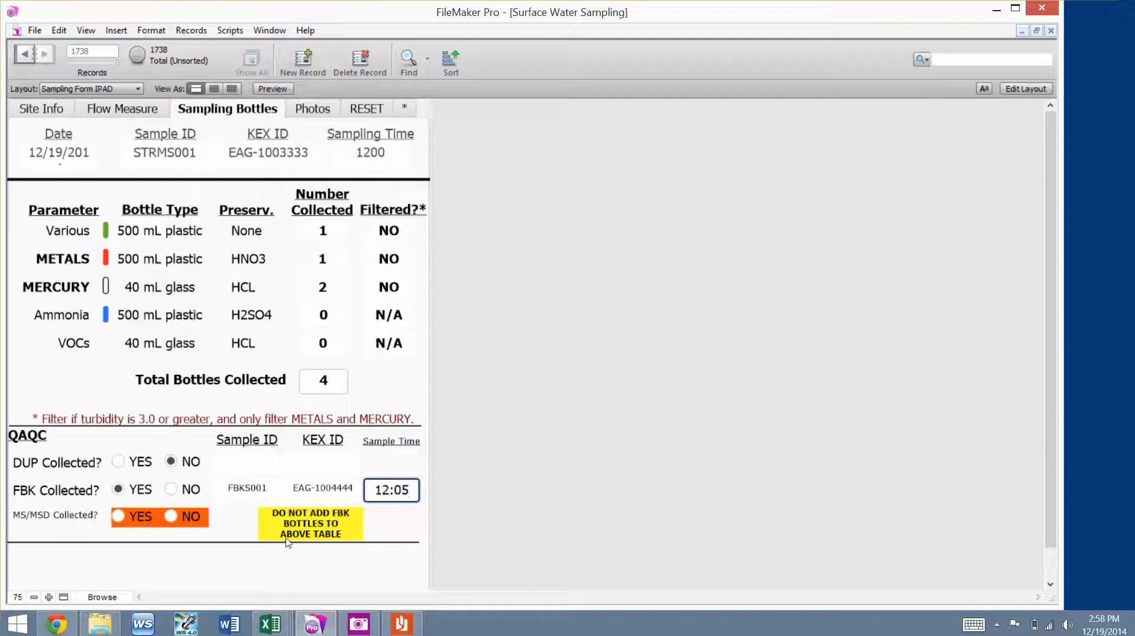
left_click(275, 556)
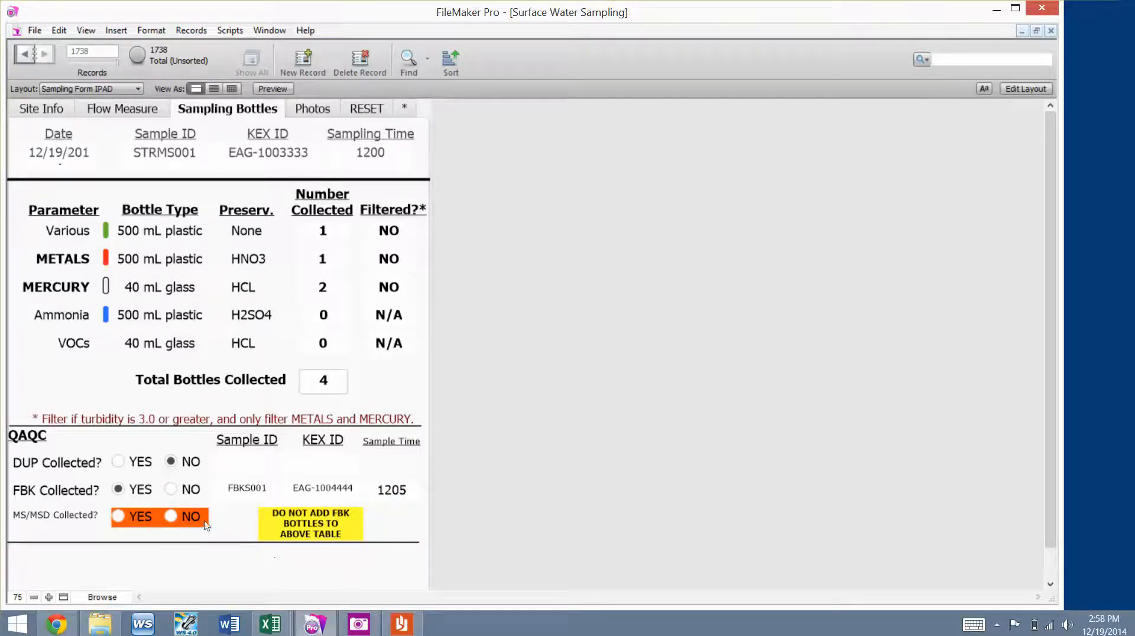
left_click(171, 518)
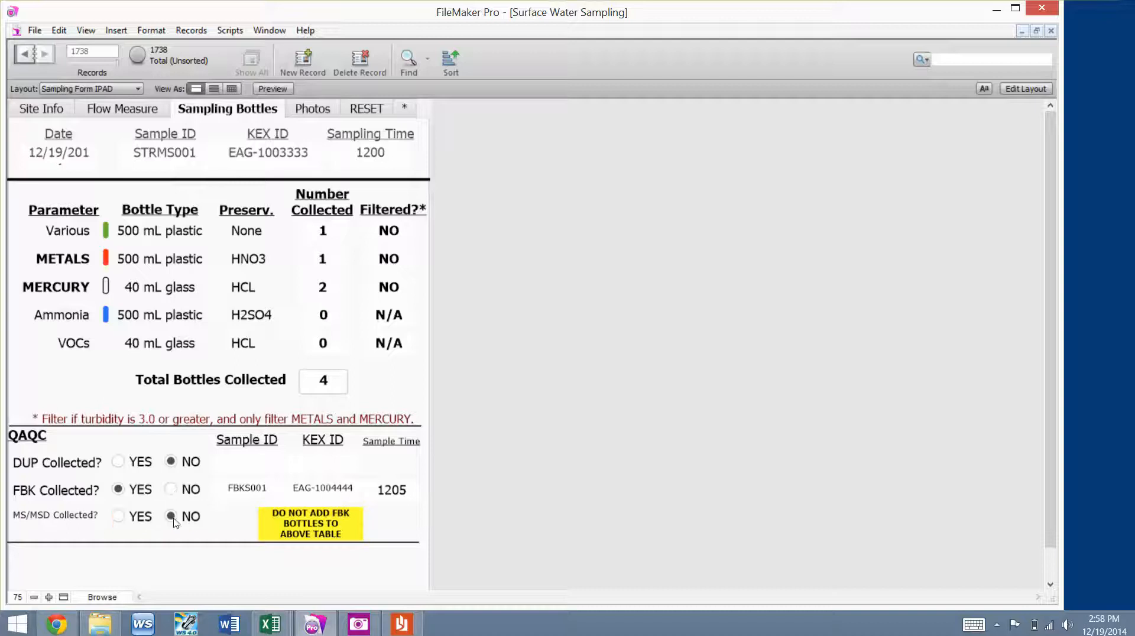
- Examine the Photos section's upstream photo field and the RESET section's save options, and return to Photos
left_click(311, 113)
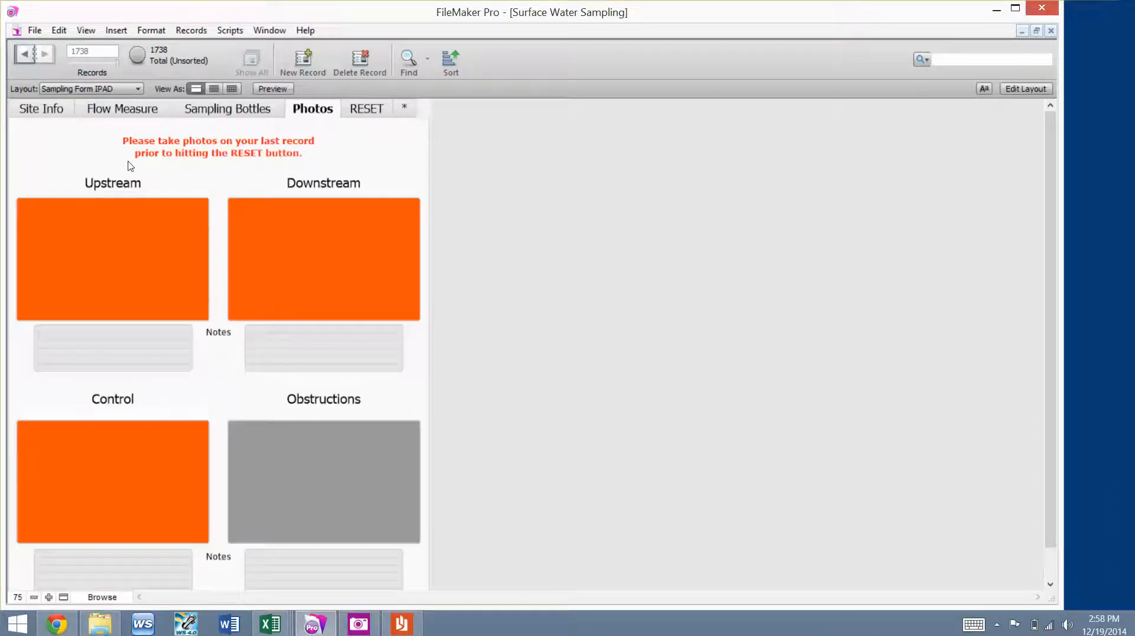
left_click(112, 261)
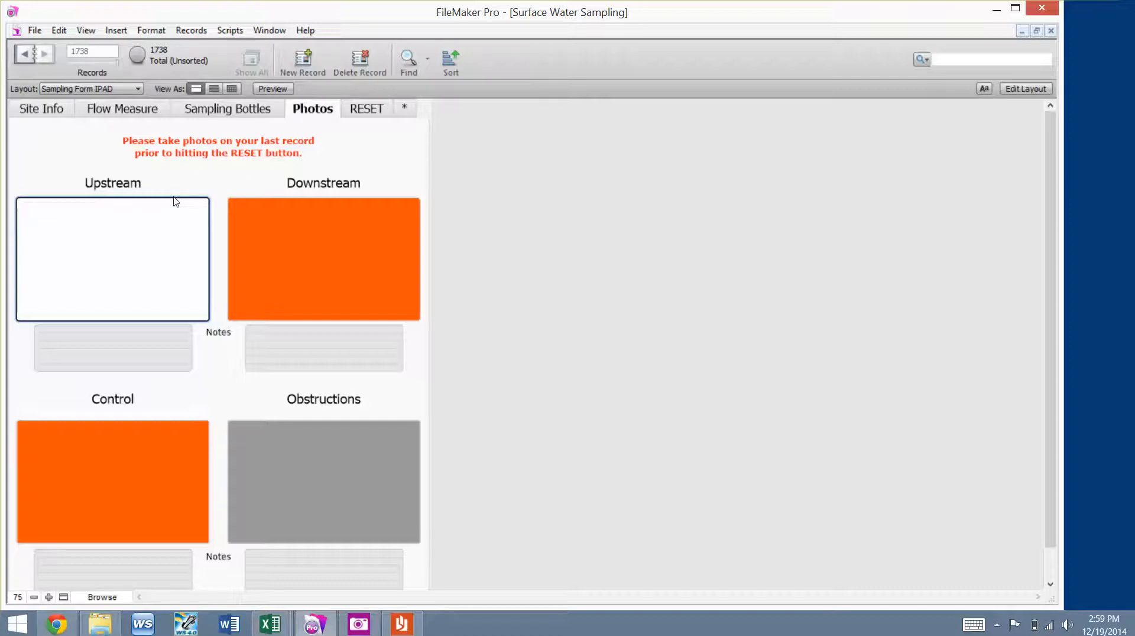
left_click(200, 183)
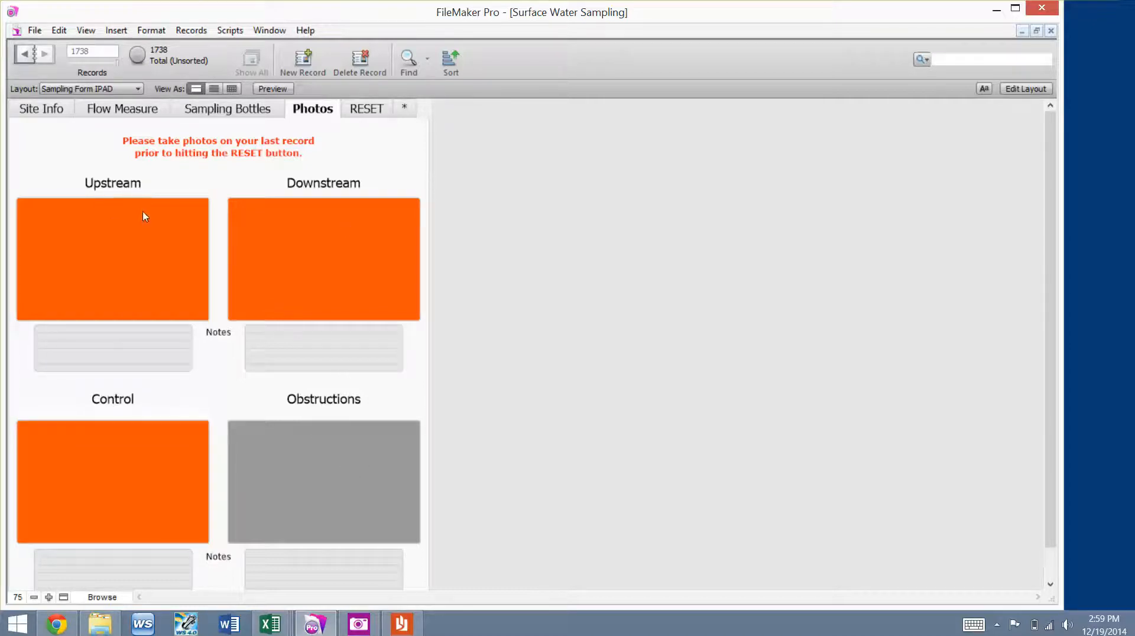
left_click(362, 112)
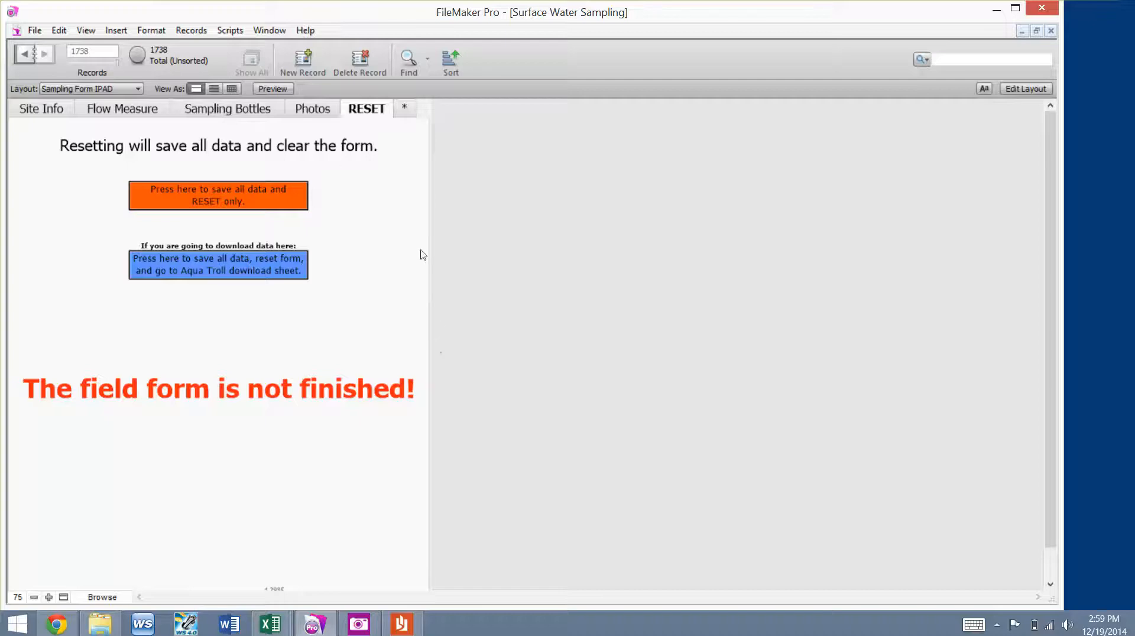
left_click(315, 112)
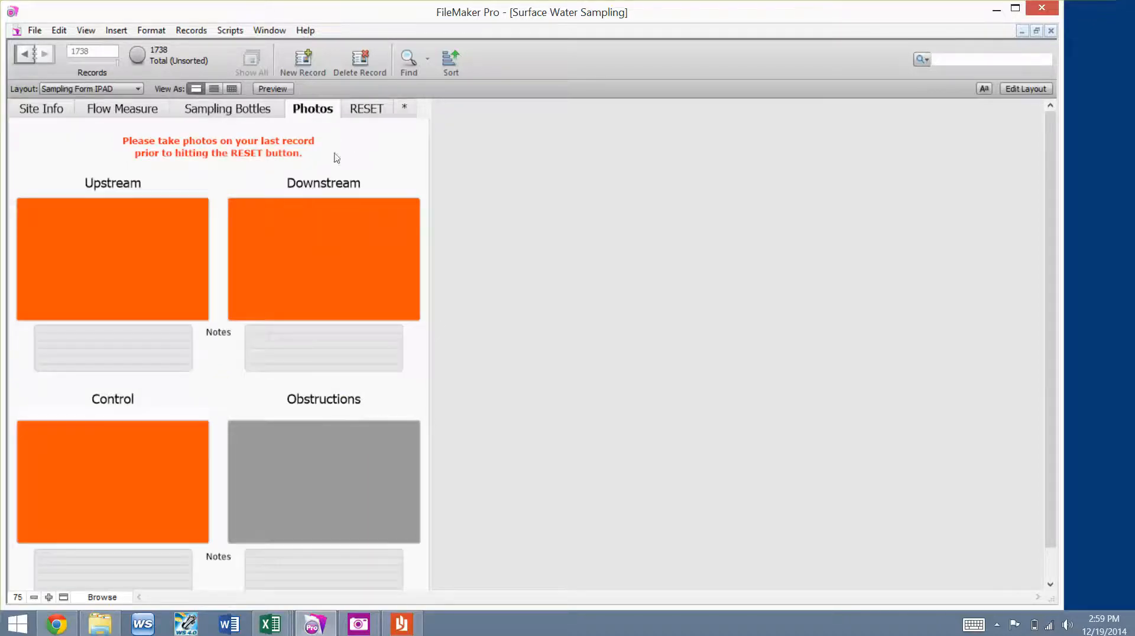
- Enter a Finish RP of 1.2 ft and a finish time of 15:00 in the form's Site Info section
left_click(378, 116)
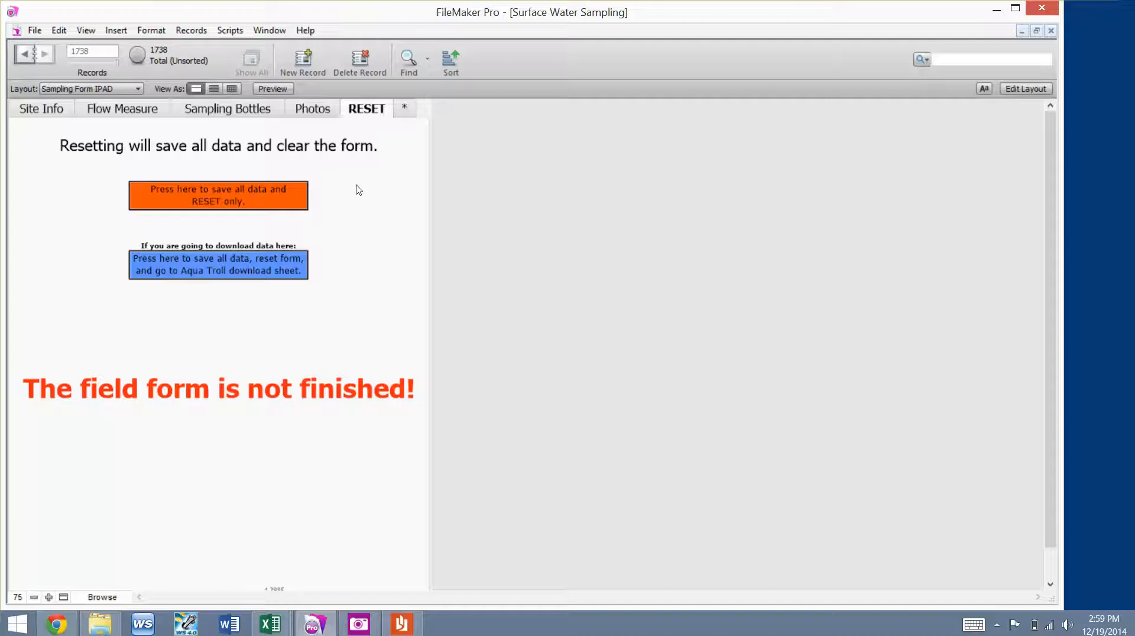
left_click(317, 112)
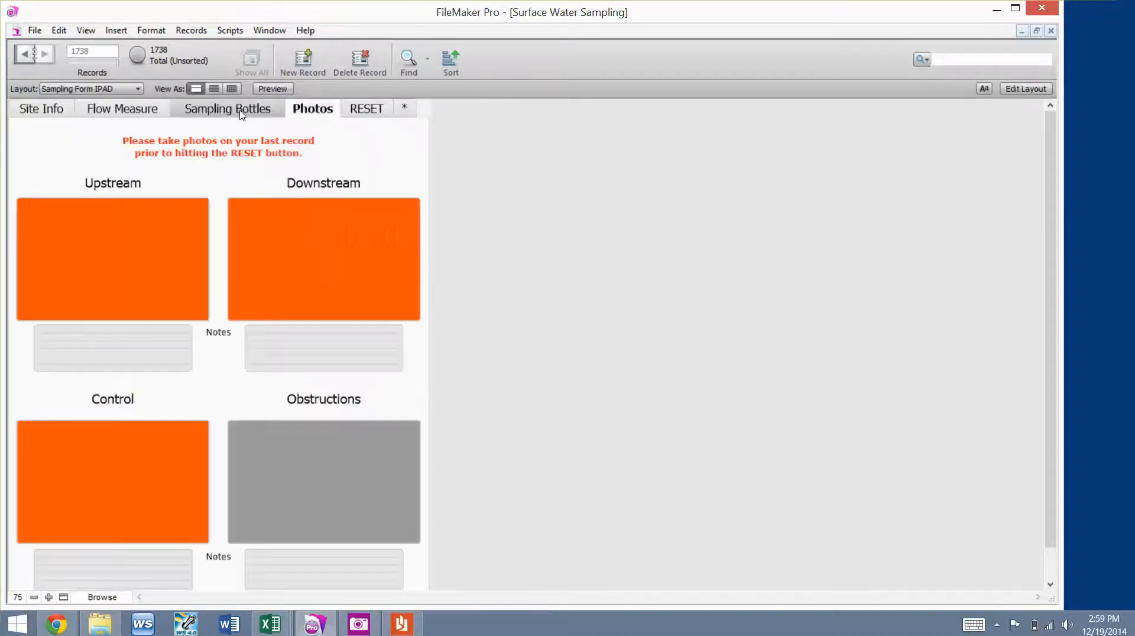
left_click(233, 112)
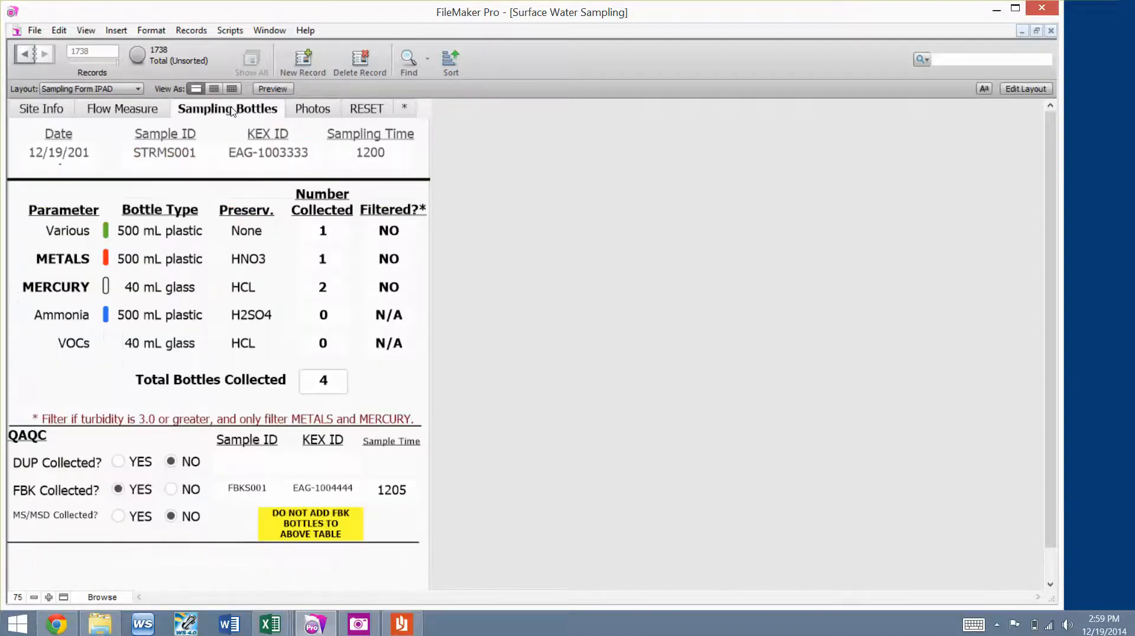
left_click(124, 113)
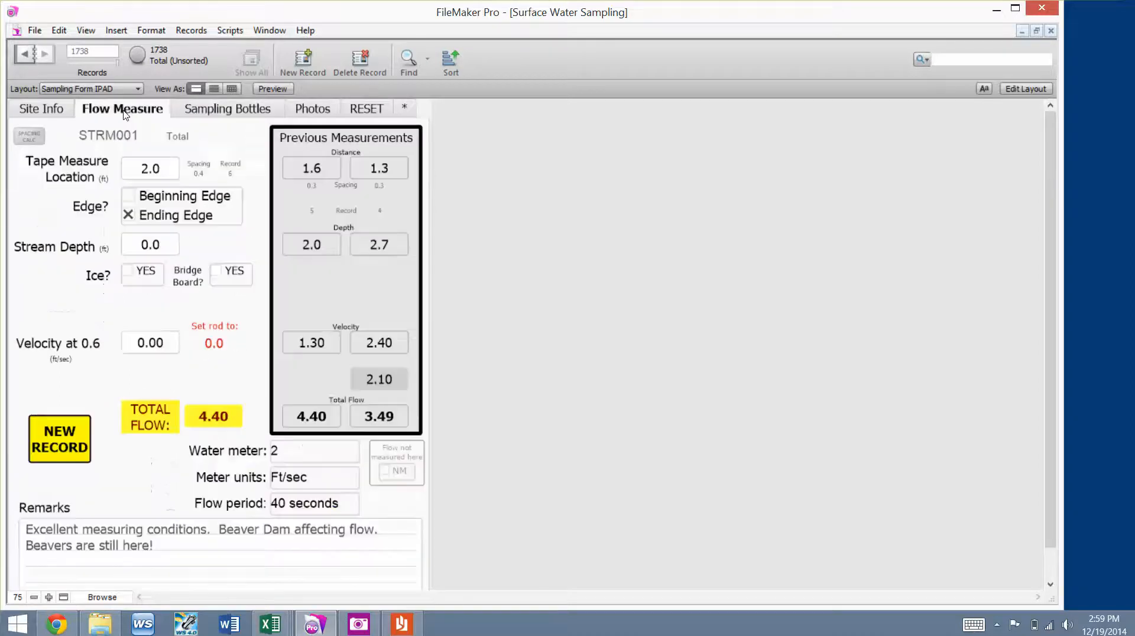
left_click(41, 111)
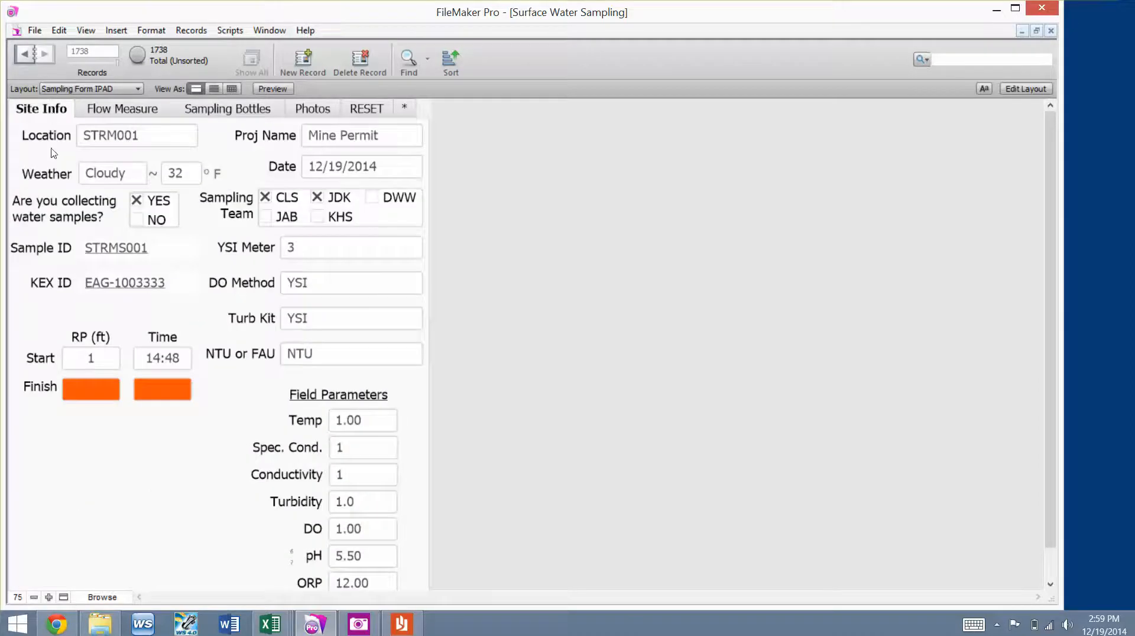
left_click(100, 395)
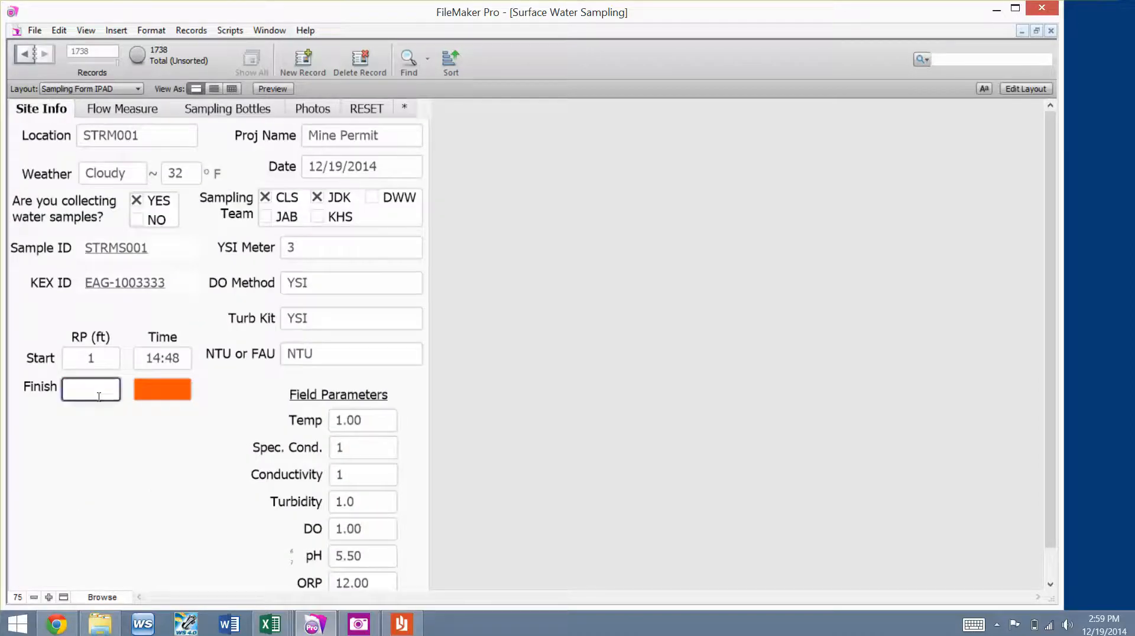
type("1.2")
left_click(139, 508)
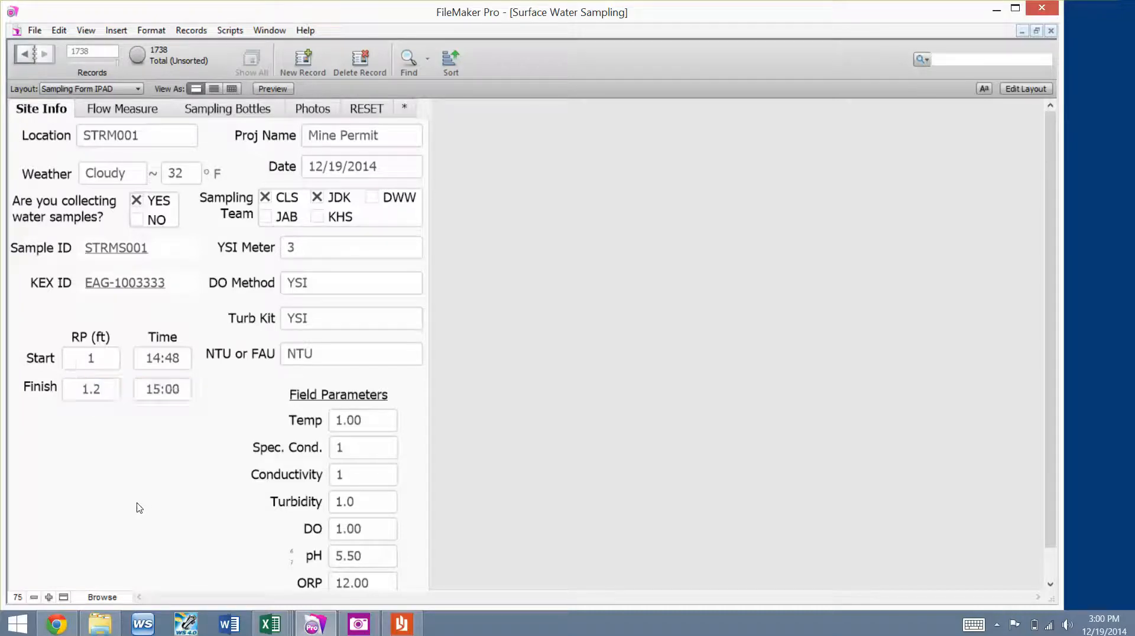
- Start generating the final PDF report and REACH XLS files from Data Management, and confirm the request
left_click(260, 114)
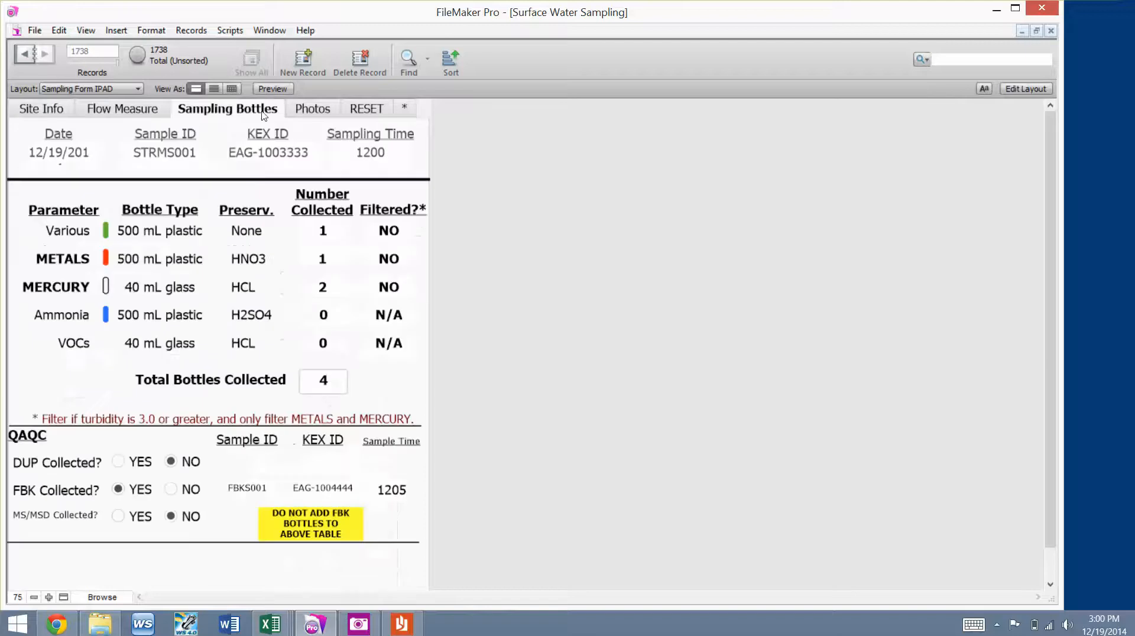
left_click(308, 113)
left_click(361, 111)
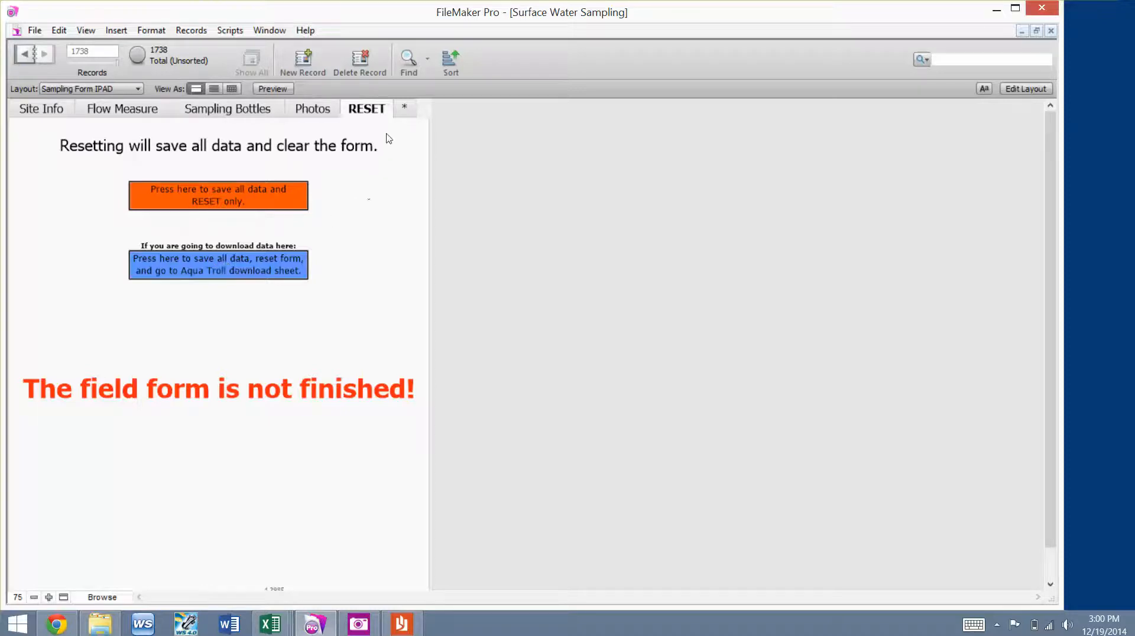
left_click(405, 112)
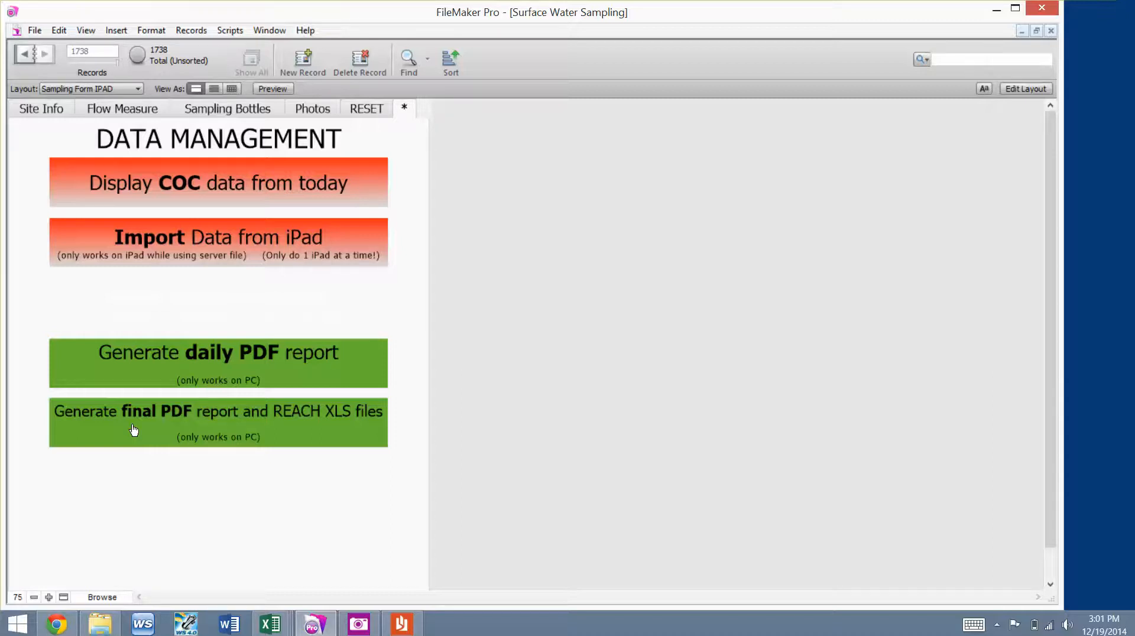
left_click(204, 413)
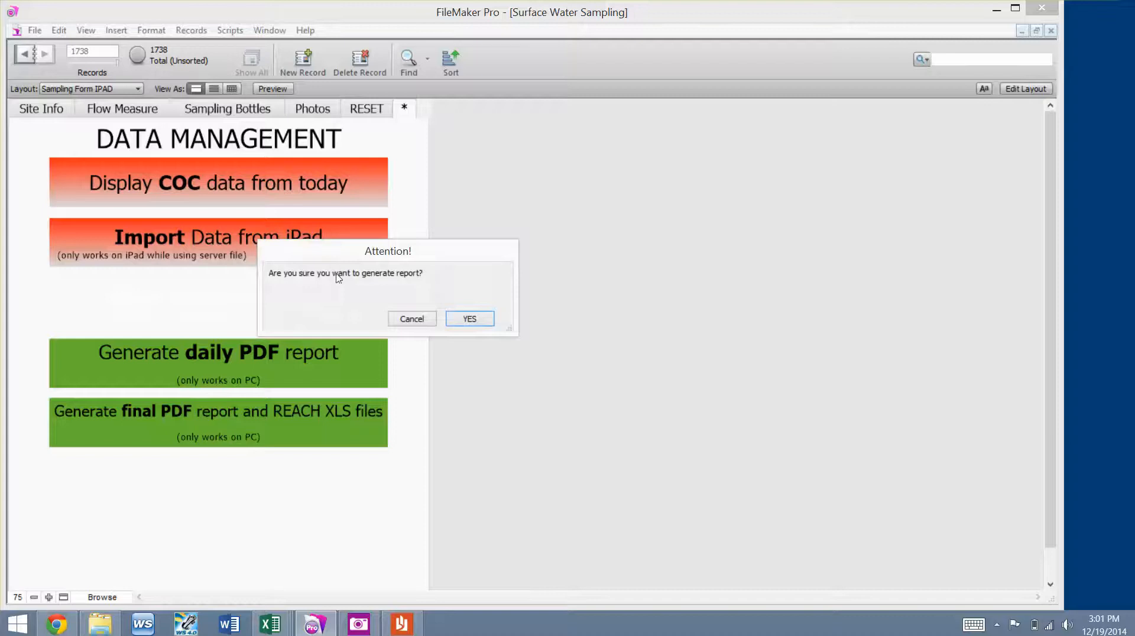
left_click(465, 322)
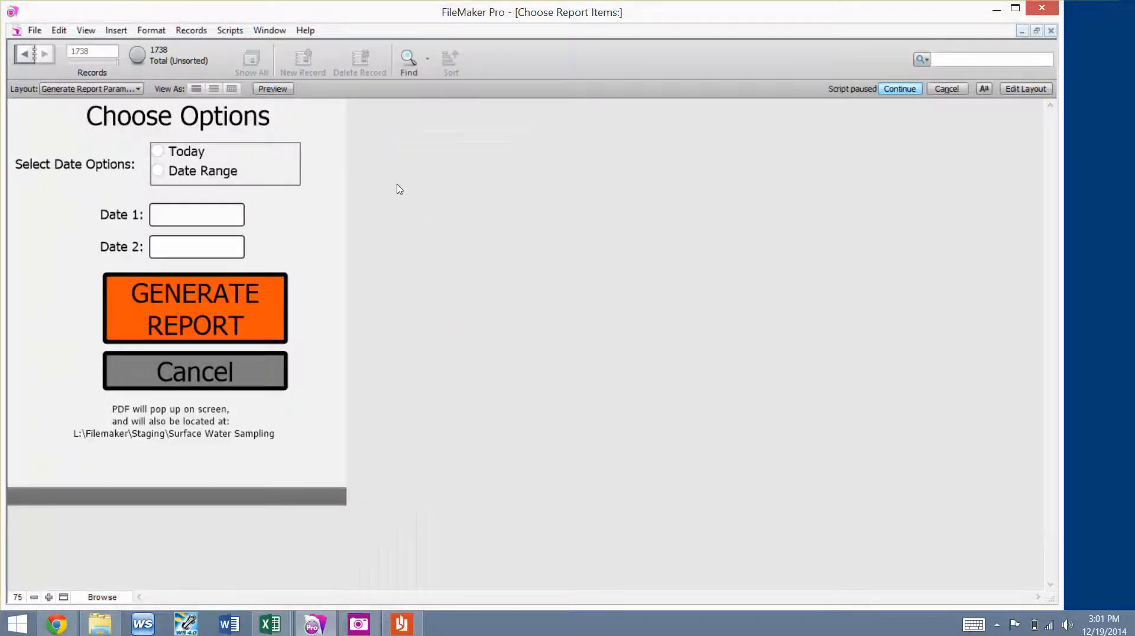
- Set the report's date option to Date Range, from 12/1/2014 to 12/18/2014
left_click(160, 153)
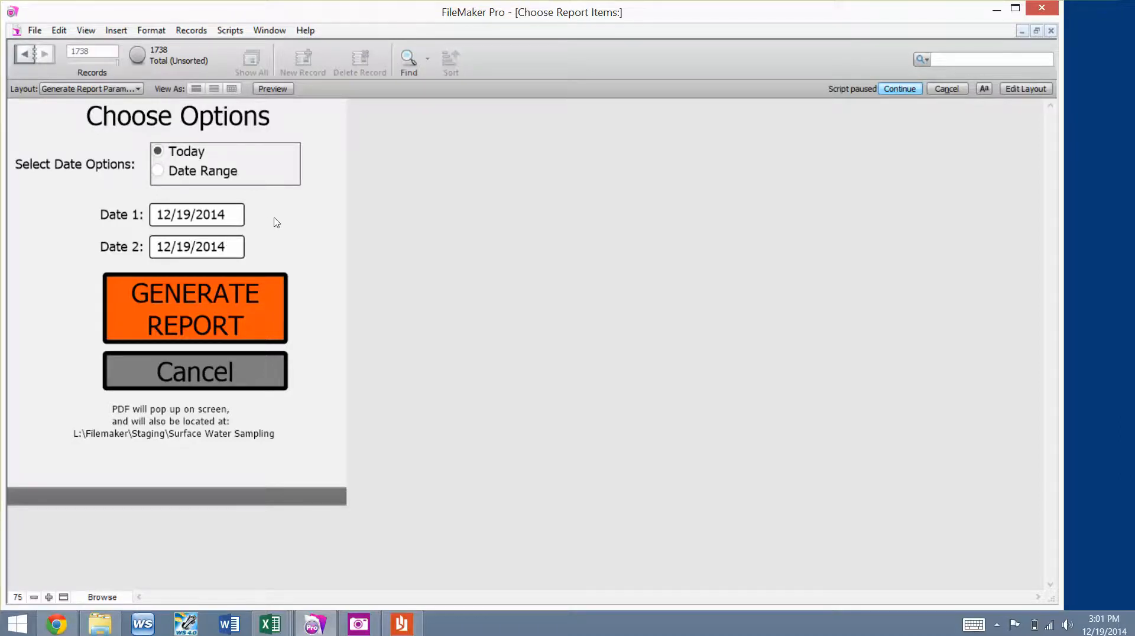
left_click(157, 171)
left_click(219, 207)
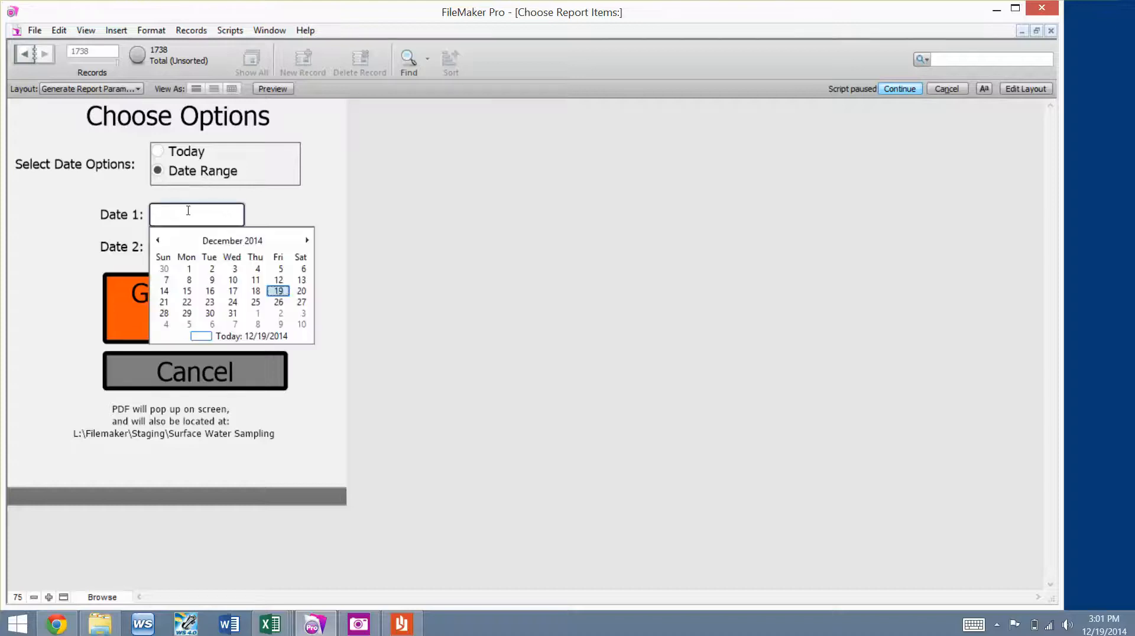
left_click(194, 270)
left_click(217, 249)
left_click(261, 238)
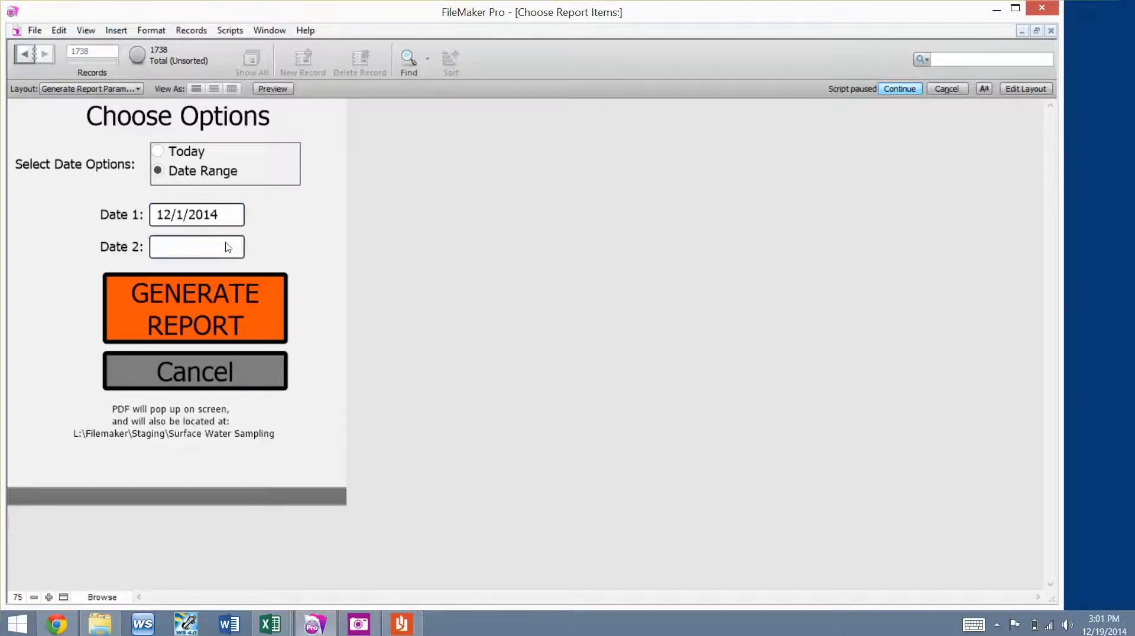
left_click(238, 253)
left_click(255, 335)
- Switch to the PDF reader, examine every page of the surface water report from flow measurement to quality control summary, and return to FileMaker Pro
mouse_move(402, 628)
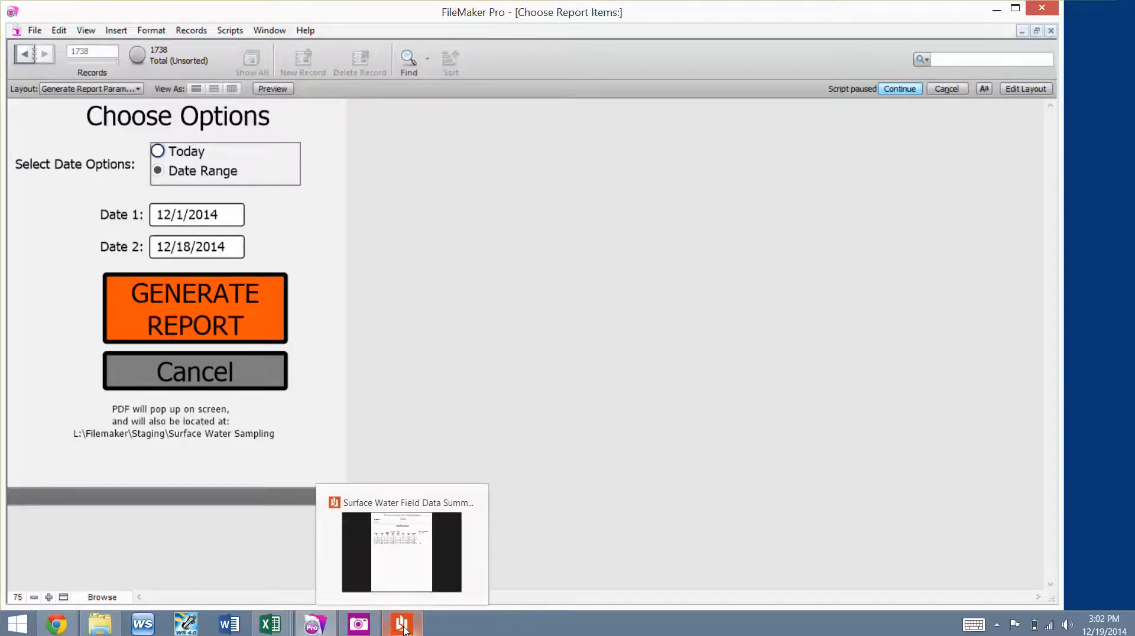
left_click(404, 628)
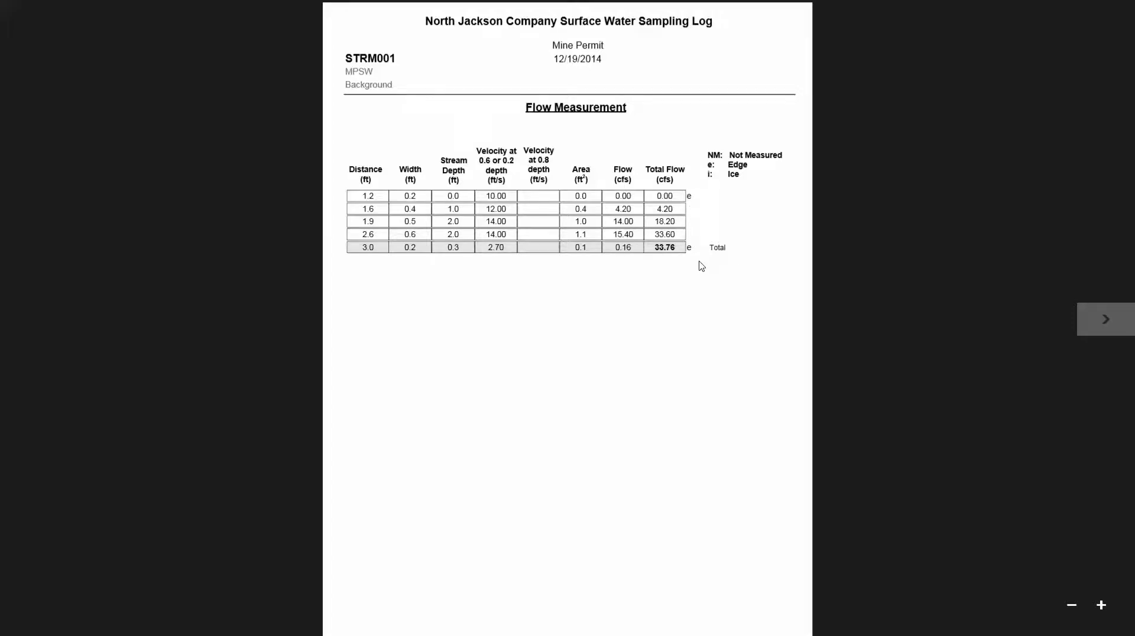
key("Right")
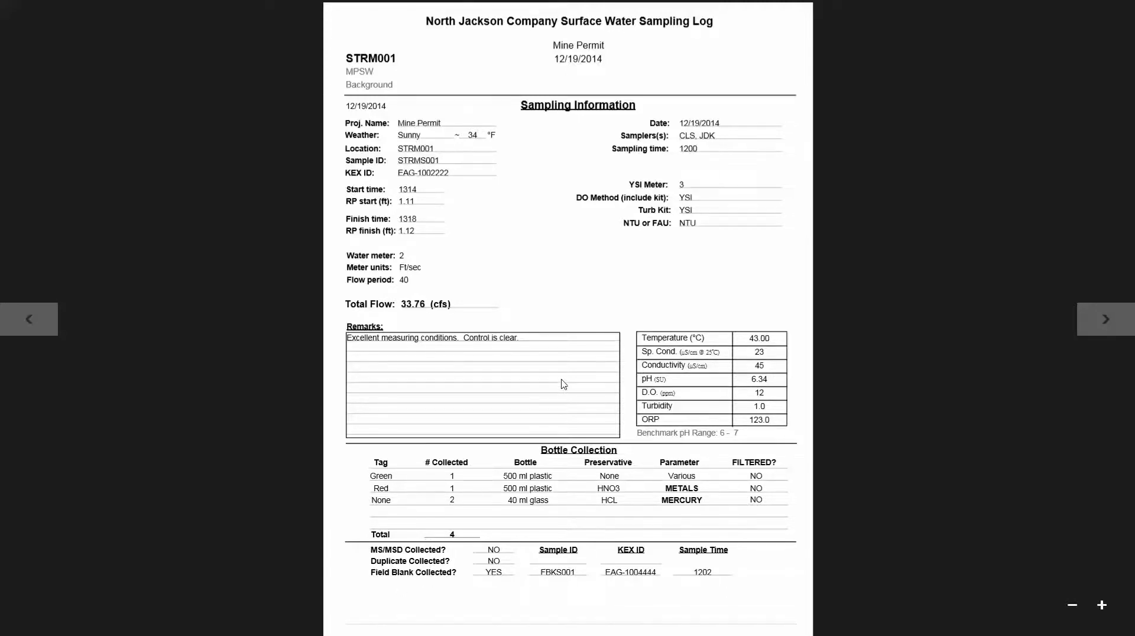
scroll(564, 385, "down", 1)
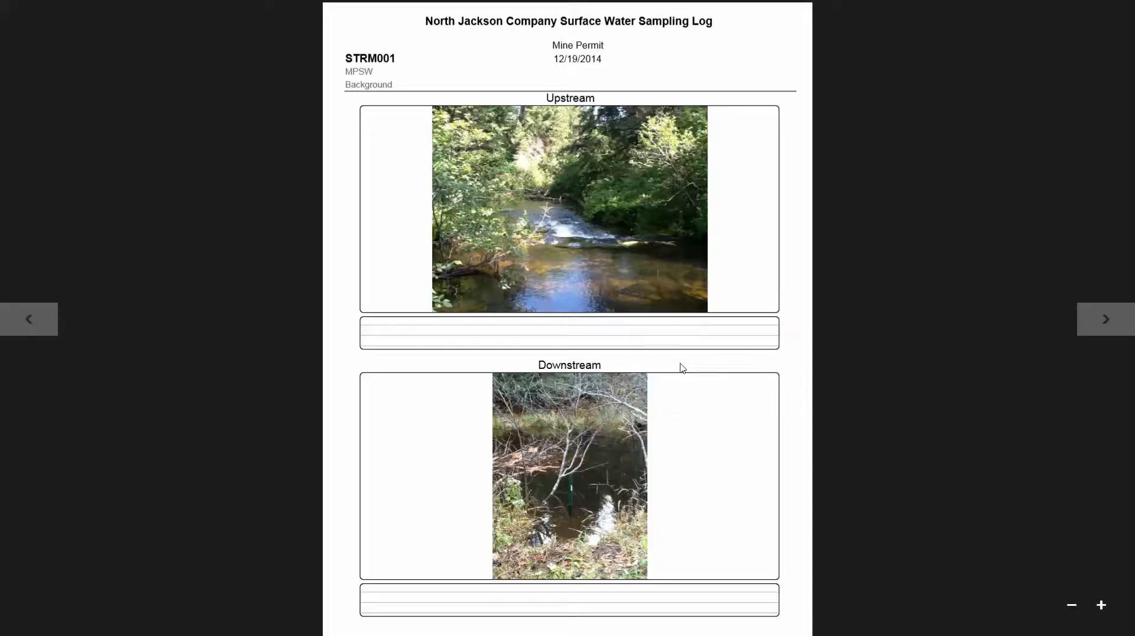
scroll(727, 394, "down", 1)
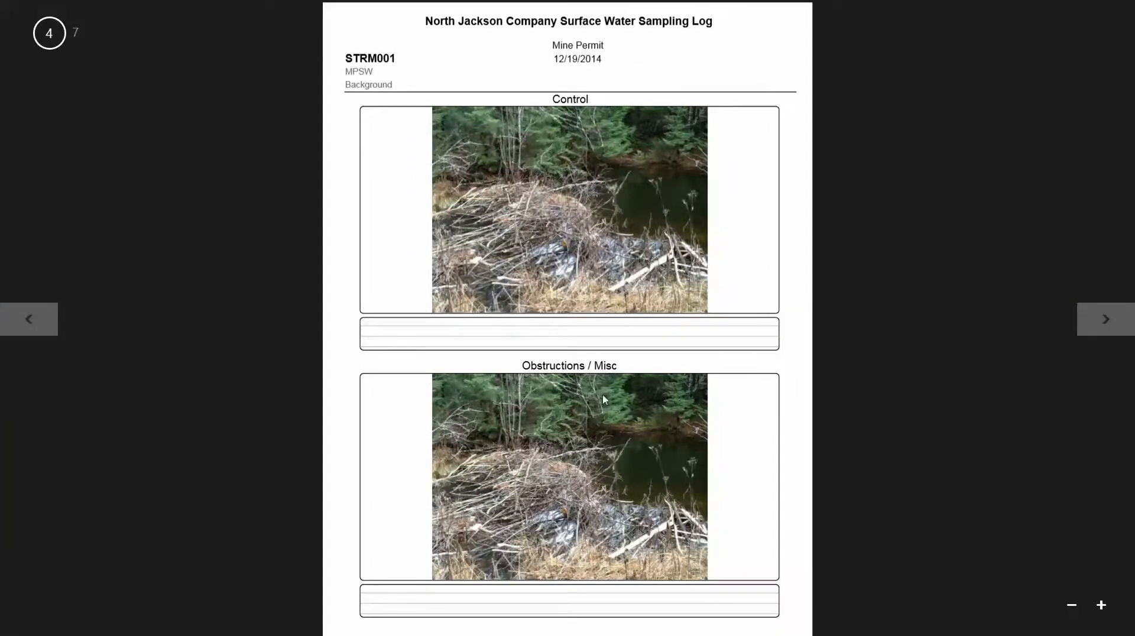
scroll(733, 409, "down", 1)
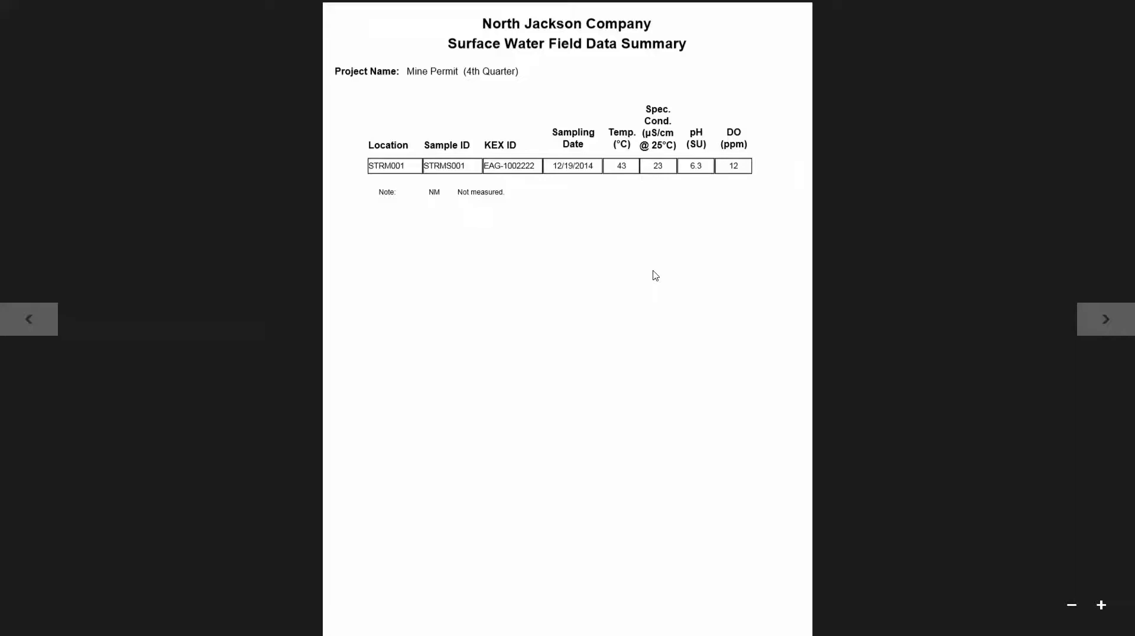
key("Right")
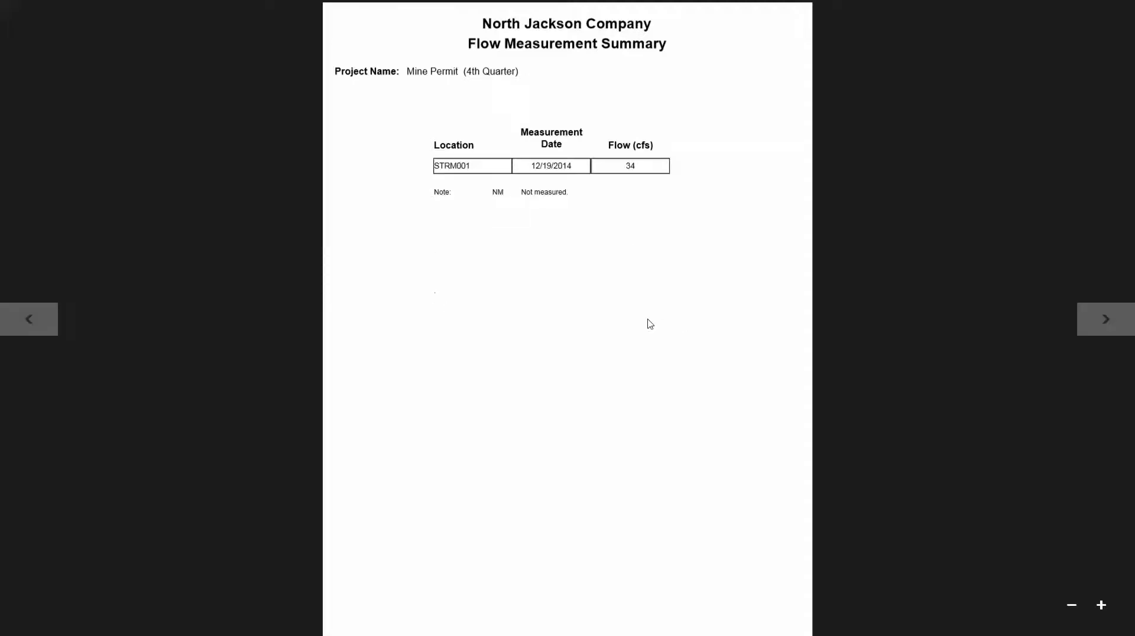
key("Right")
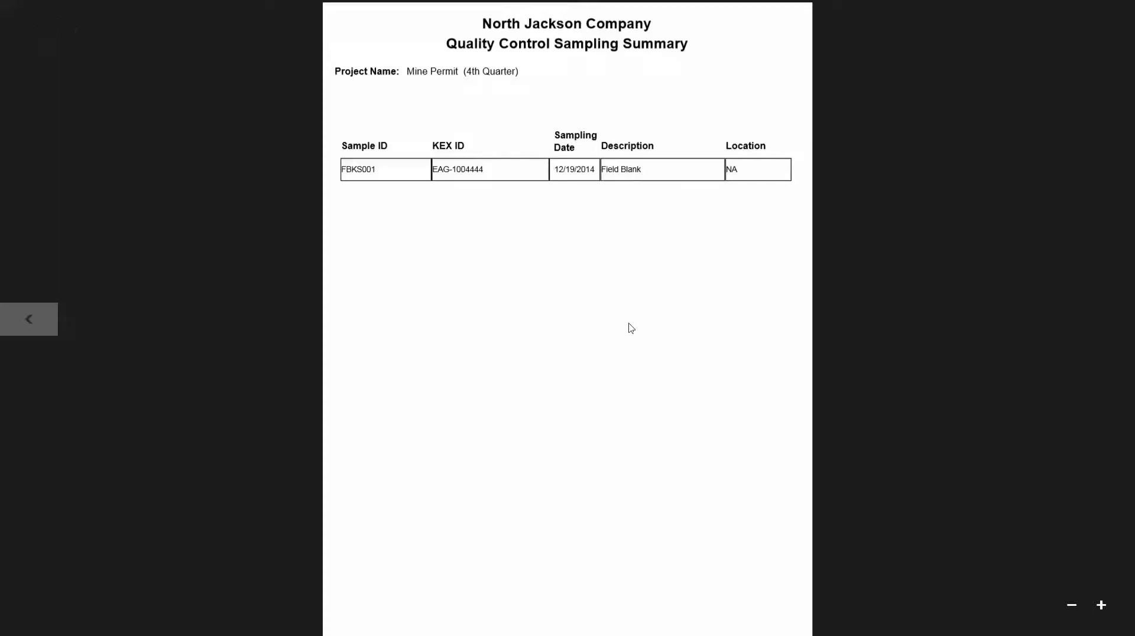
mouse_move(3, 6)
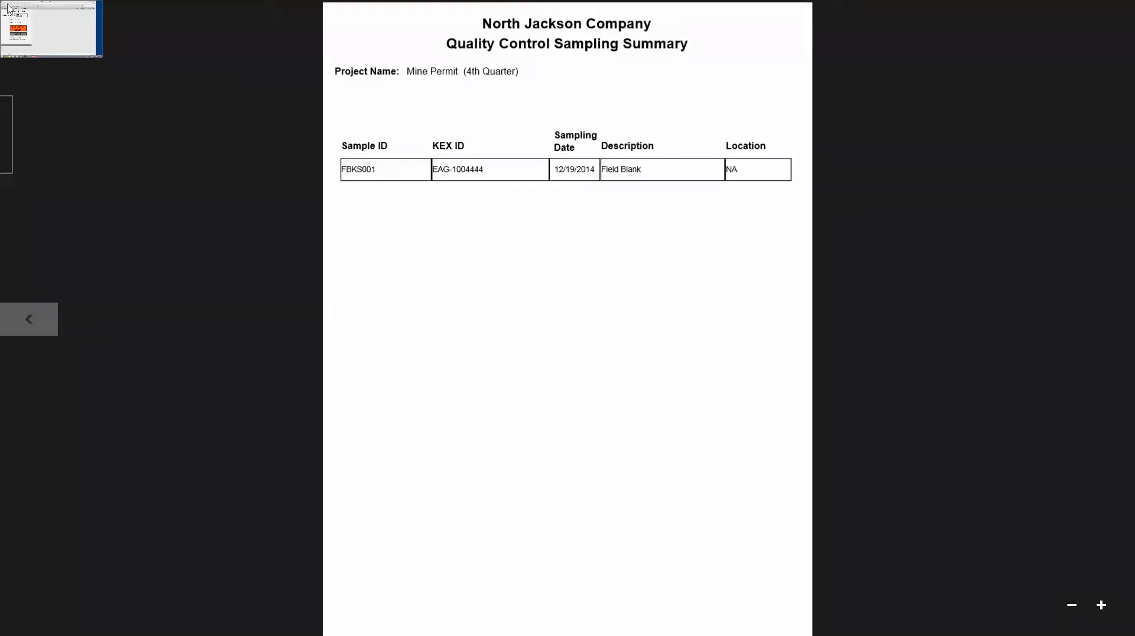
left_click(2, 5)
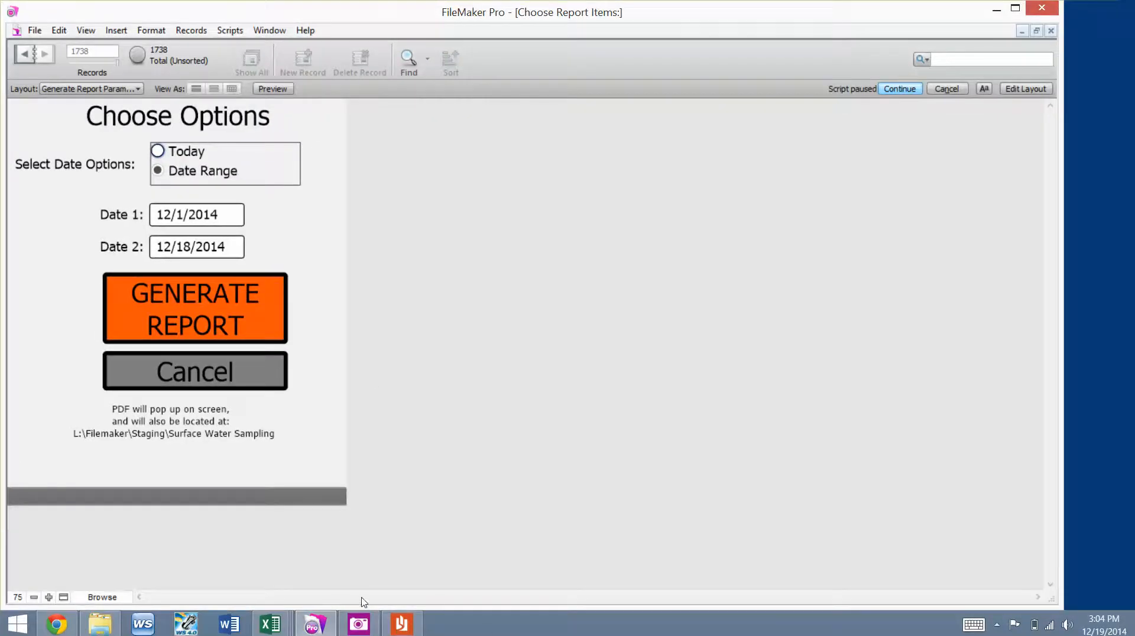
- Switch to Excel and examine the REACH field data, flow measurement and quality control sampling summary workbooks in turn
mouse_move(276, 625)
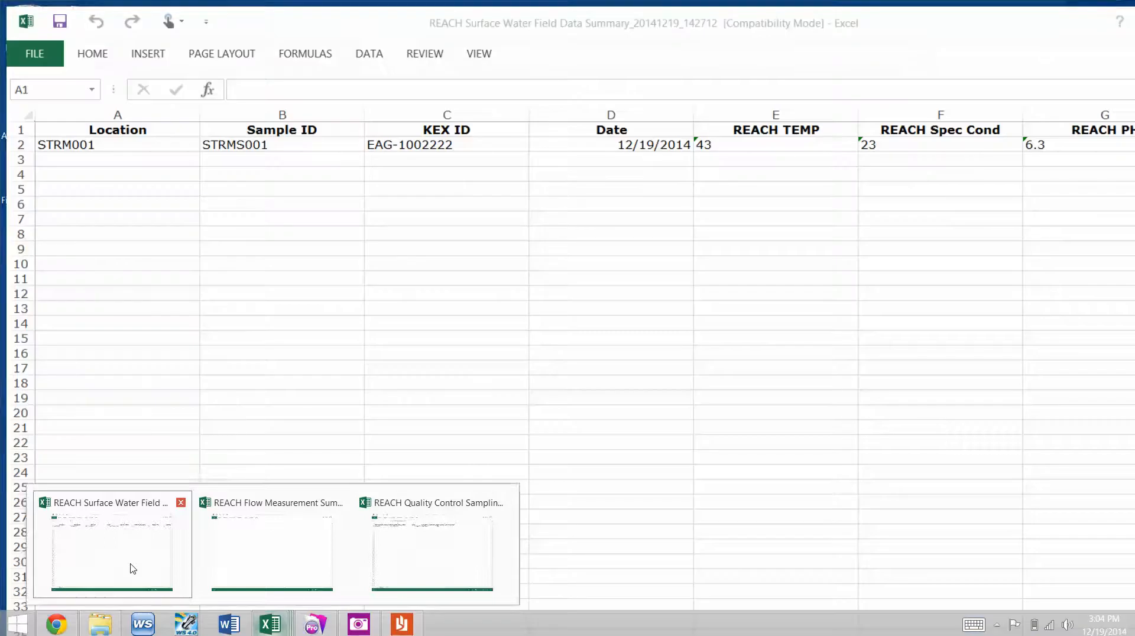
left_click(130, 565)
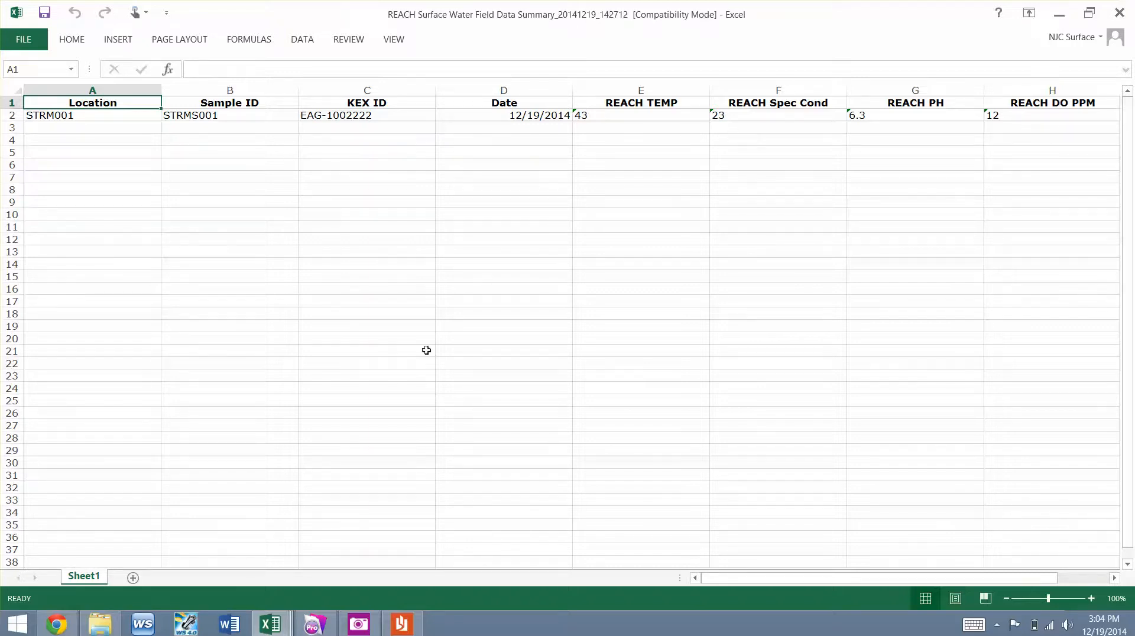
left_click(272, 623)
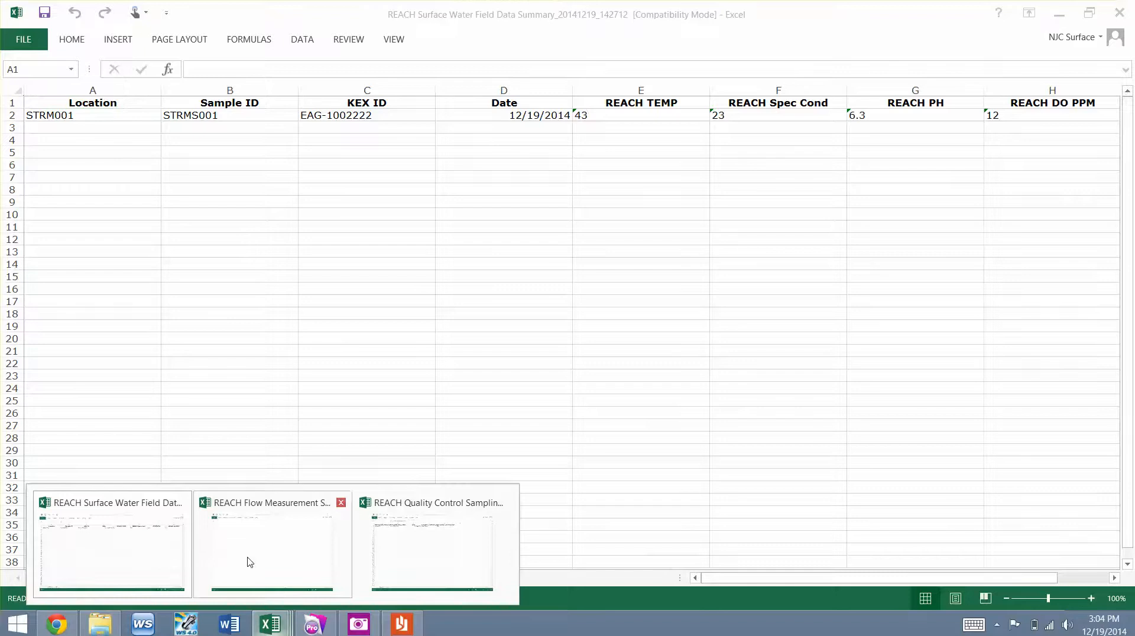
left_click(247, 565)
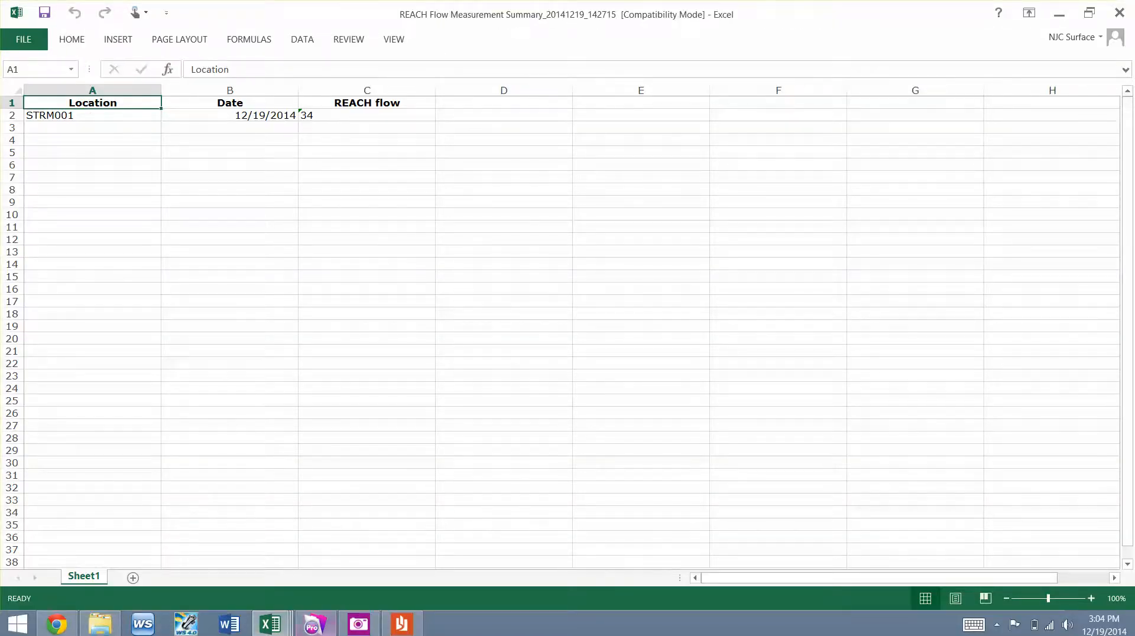
mouse_move(270, 624)
left_click(391, 550)
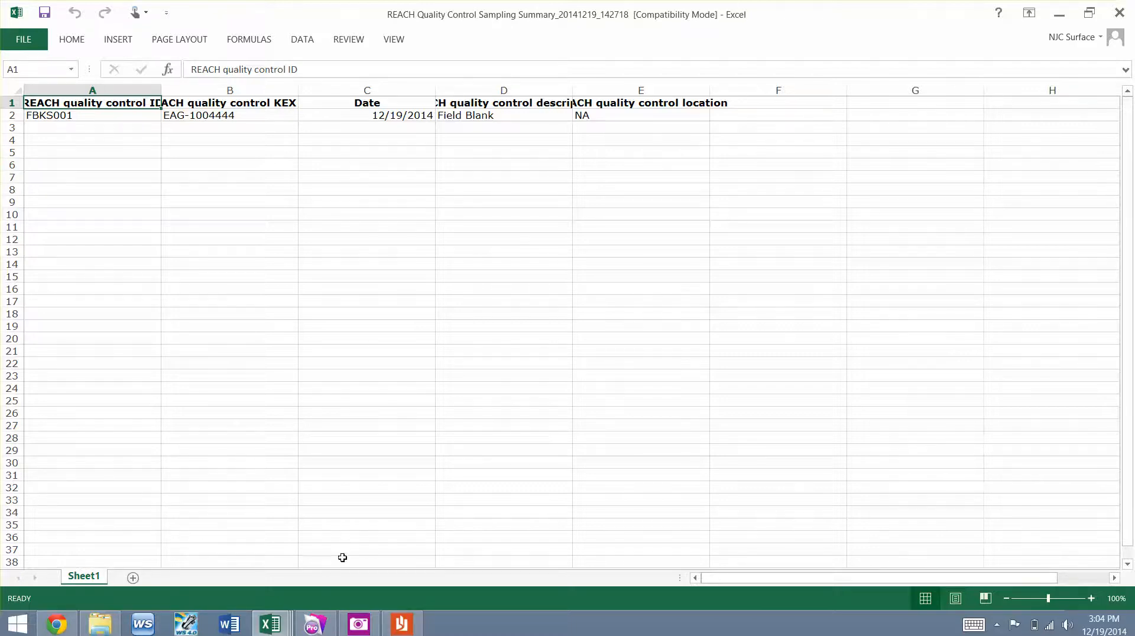
- Switch back to FileMaker Pro and view the Sampling Form IPAD layout followed by the Mine Permit UPLs layout
left_click(314, 626)
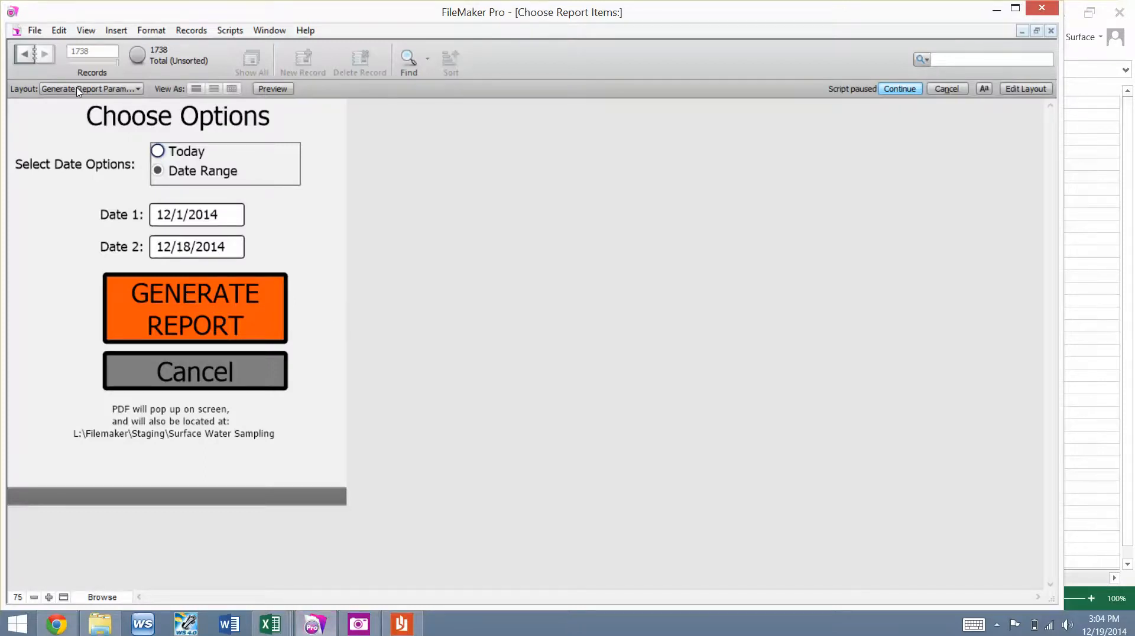
left_click(99, 89)
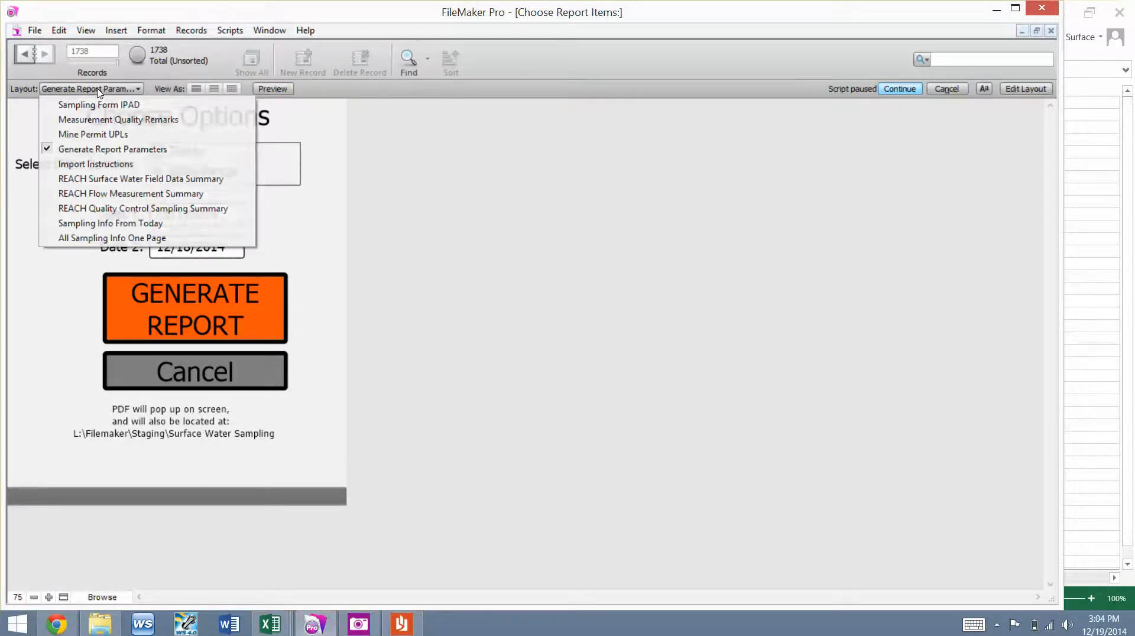
left_click(105, 104)
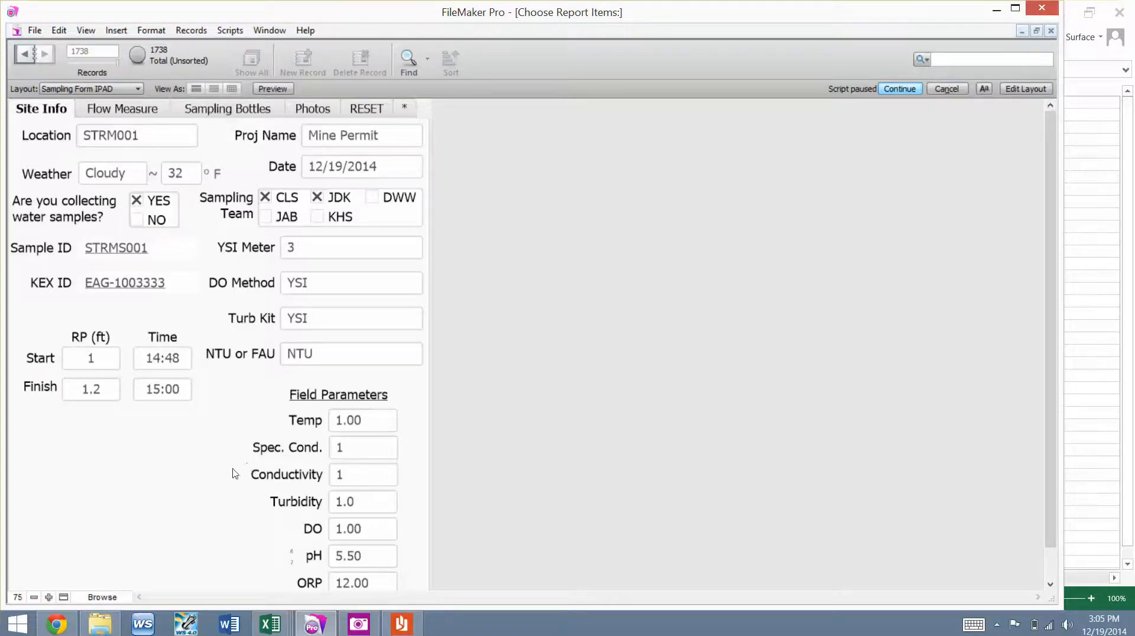
left_click(138, 90)
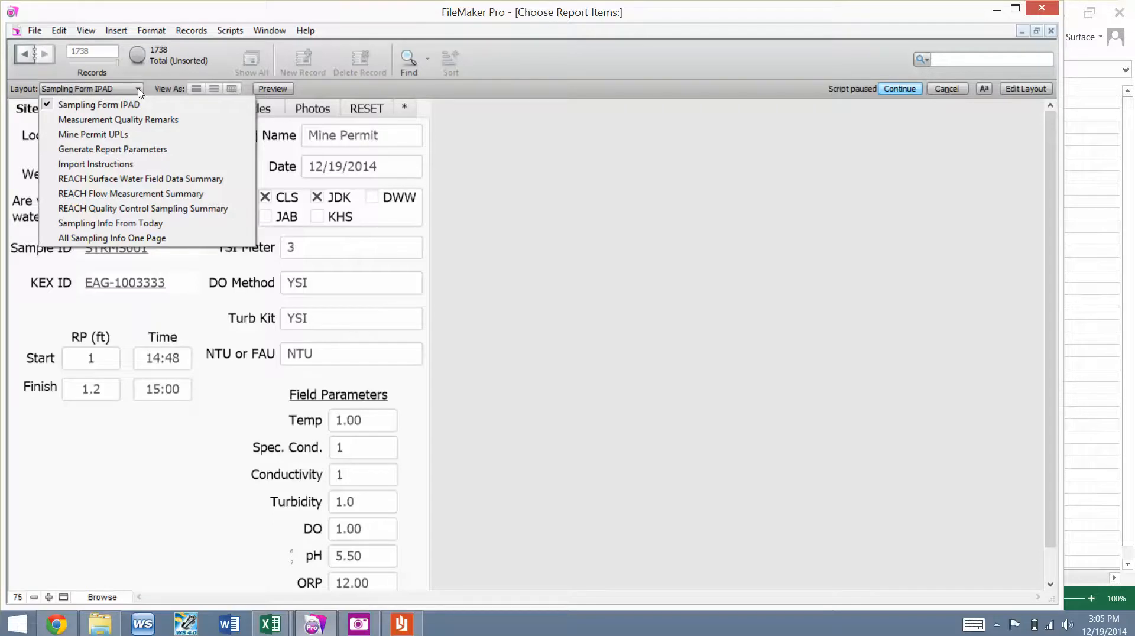
left_click(92, 136)
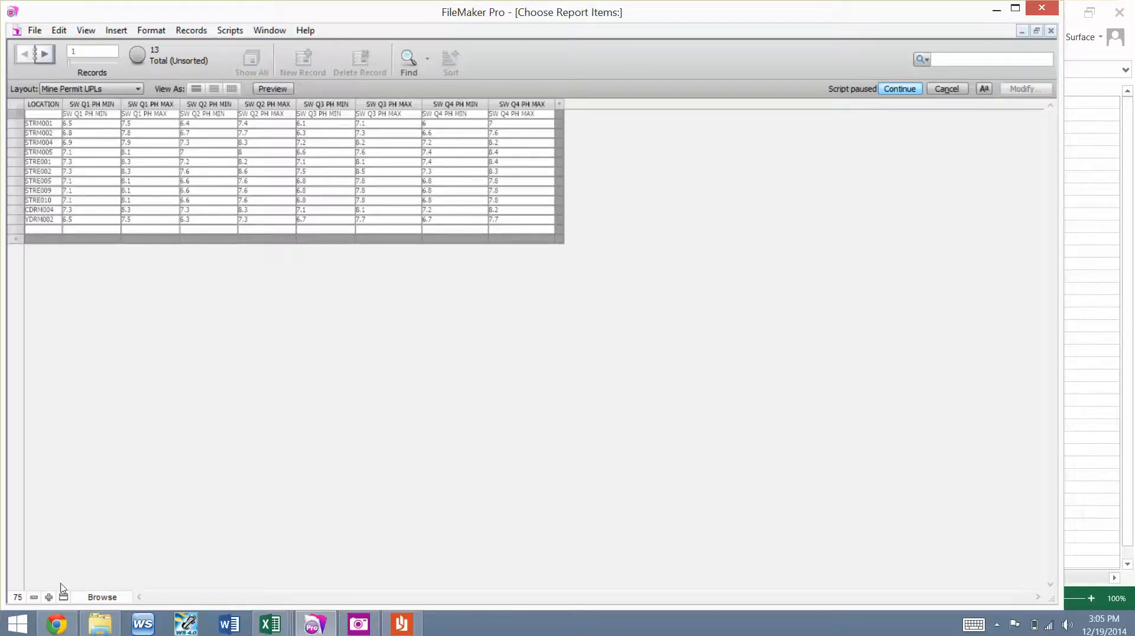
- Examine the quarterly pH limits in the Mine Permit UPLs layout at 150% zoom, and return to the Sampling Form IPAD layout at 75%
left_click(49, 598)
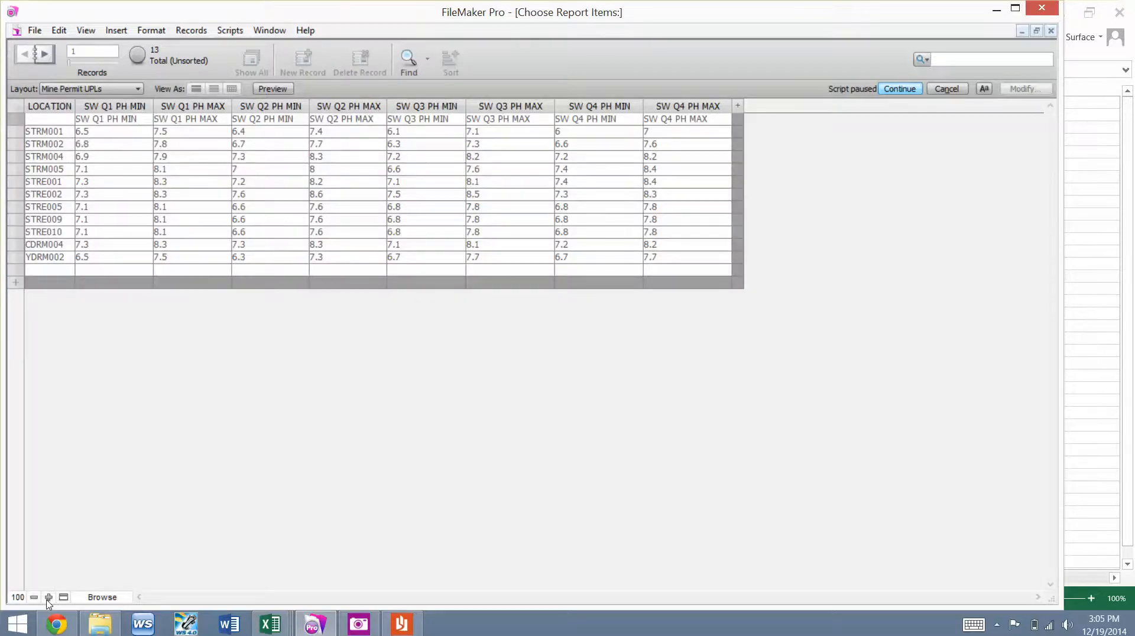
left_click(48, 597)
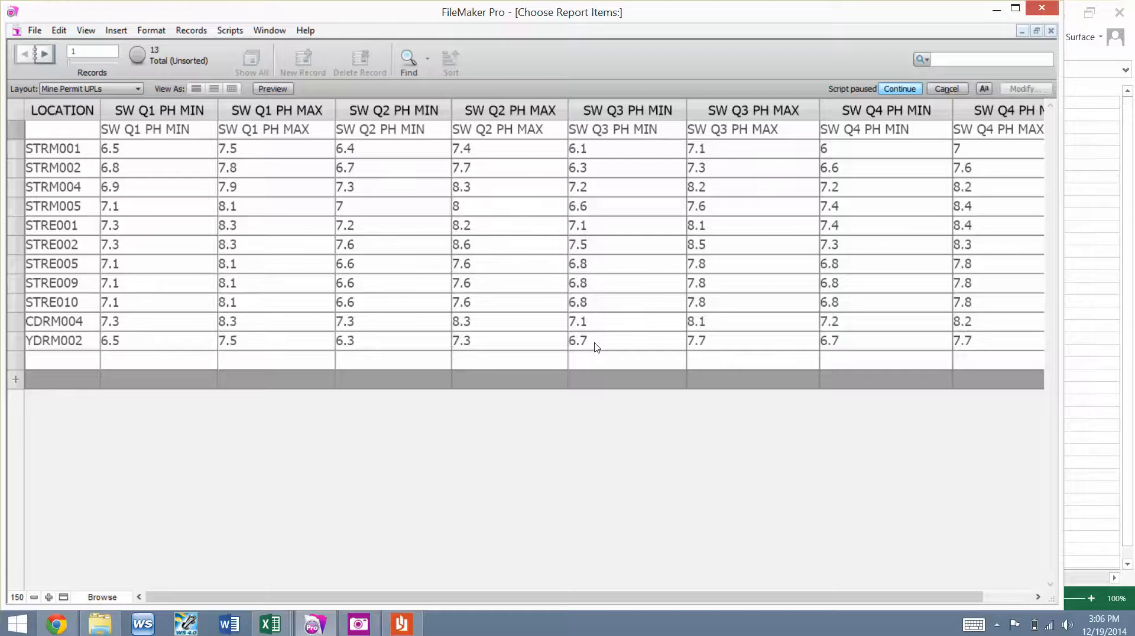
left_click(71, 90)
left_click(75, 105)
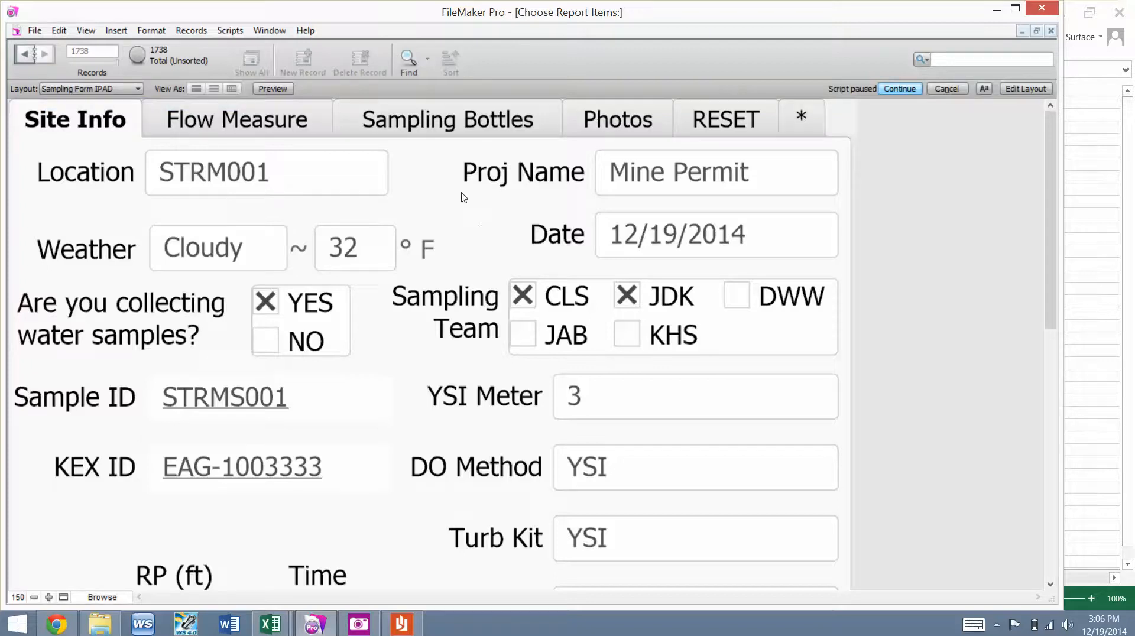
left_click(34, 597)
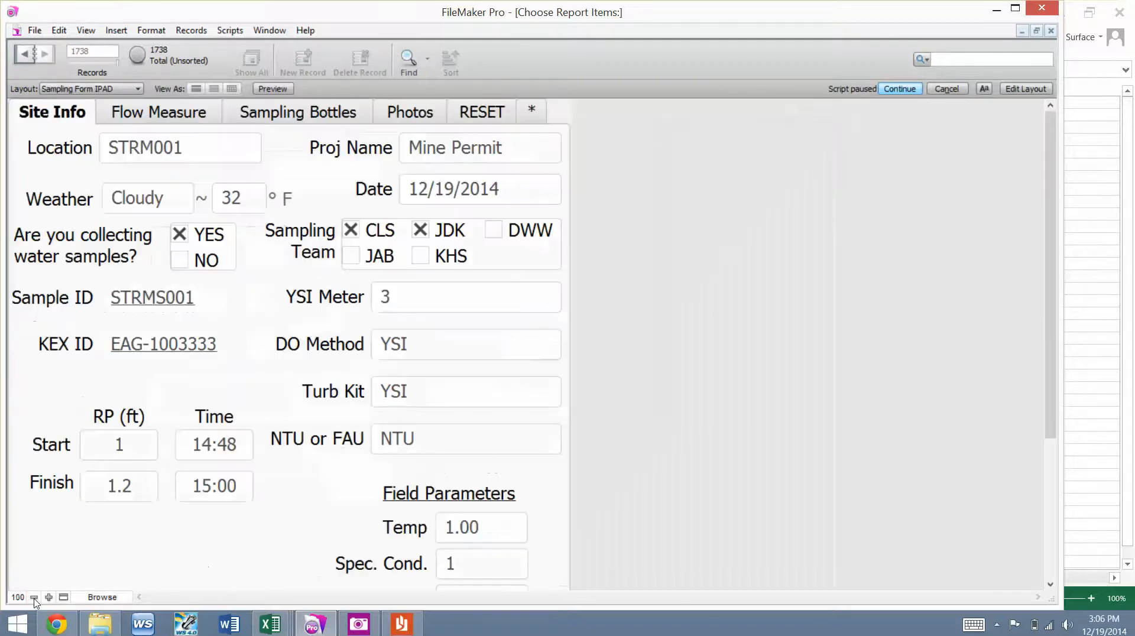
left_click(34, 598)
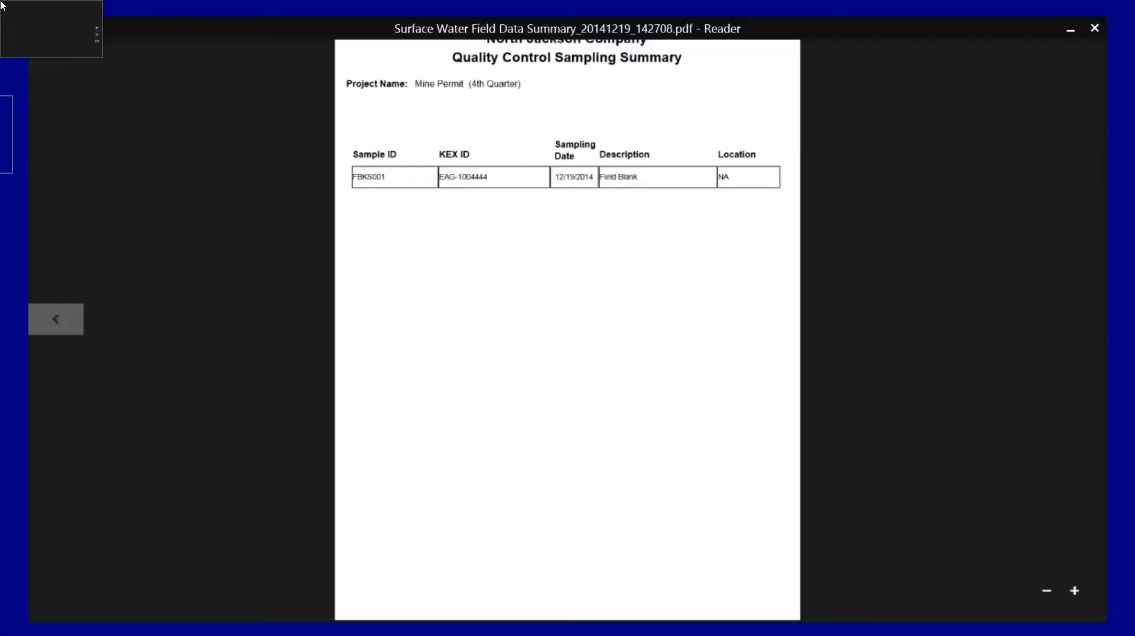
- Switch to the Camera app to view the iPad's Data Management screen, and return to FileMaker Pro
left_click(1, 4)
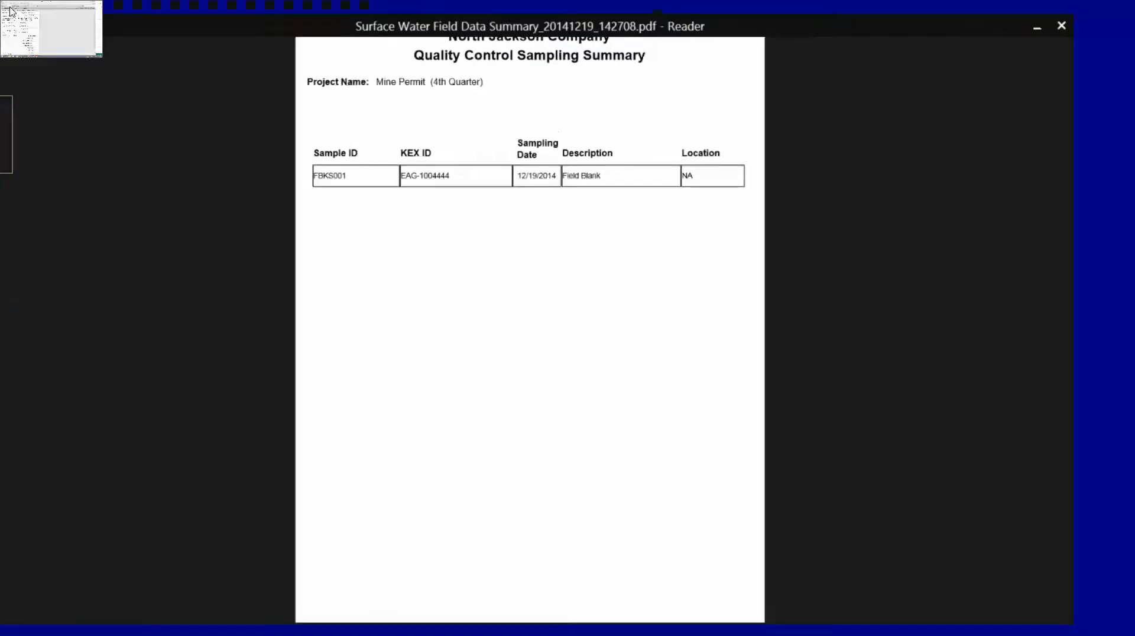
left_click(12, 12)
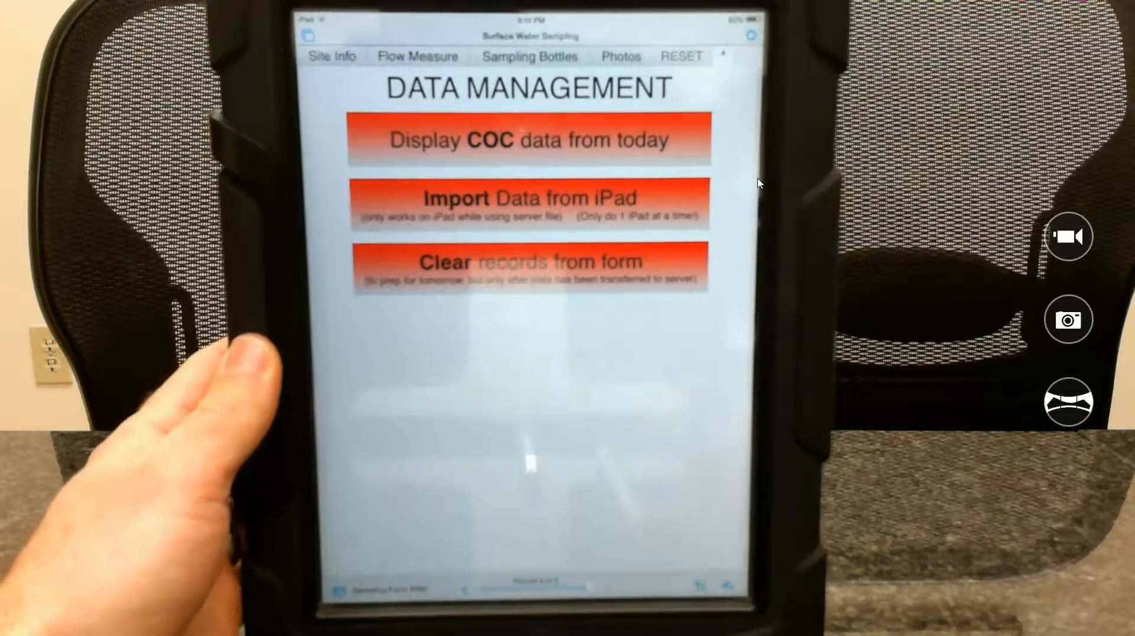
mouse_move(441, 3)
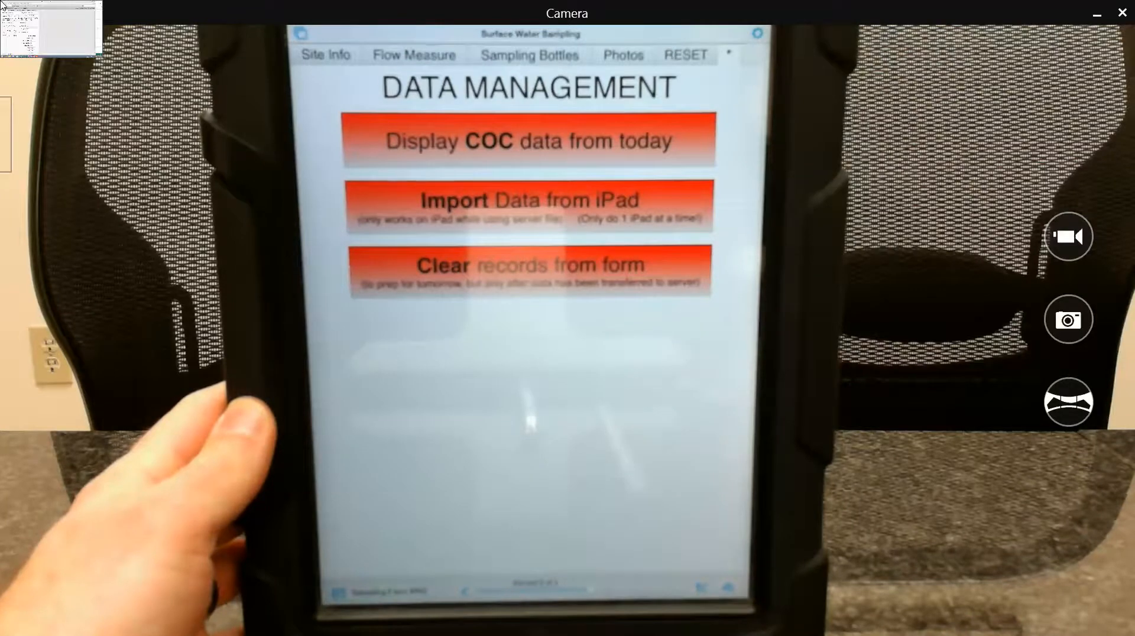
left_click(5, 7)
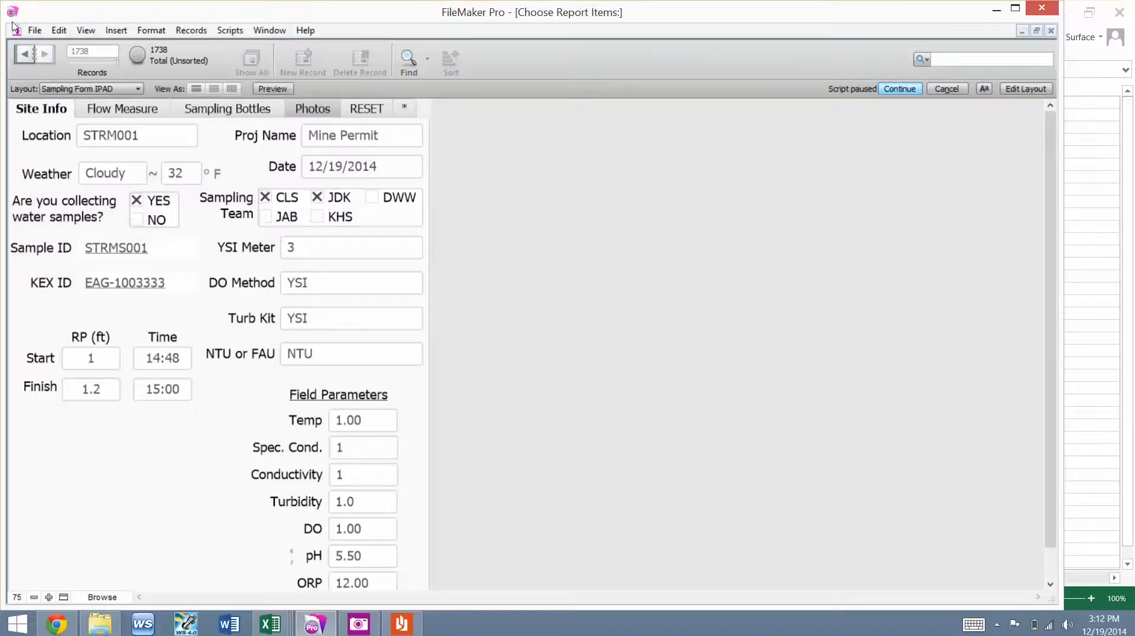
left_click(3, 6)
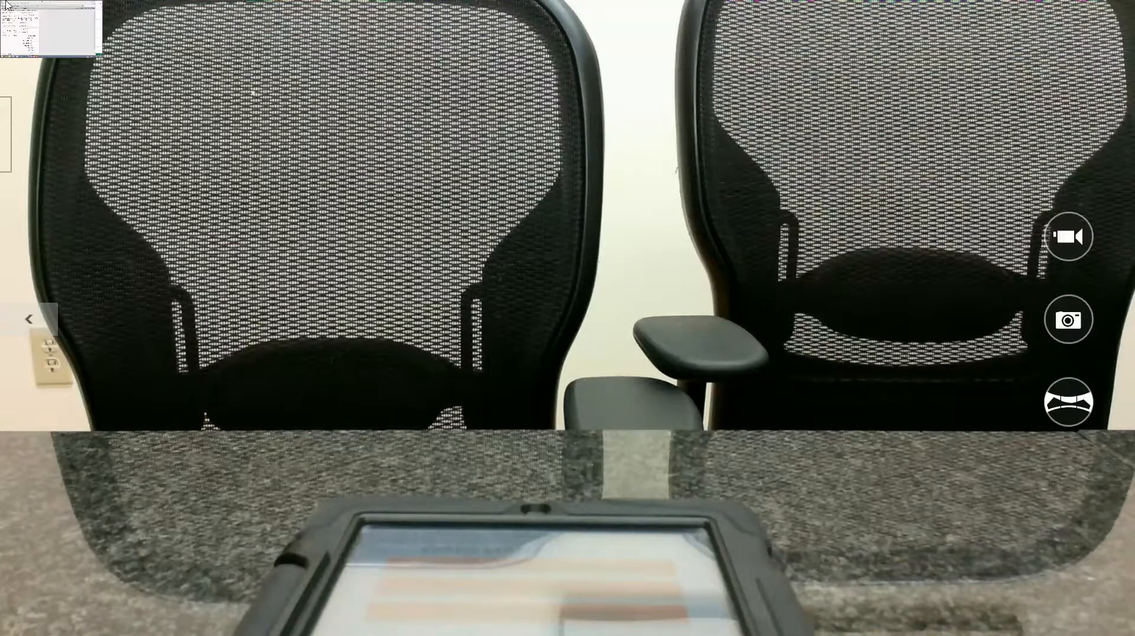
left_click(11, 12)
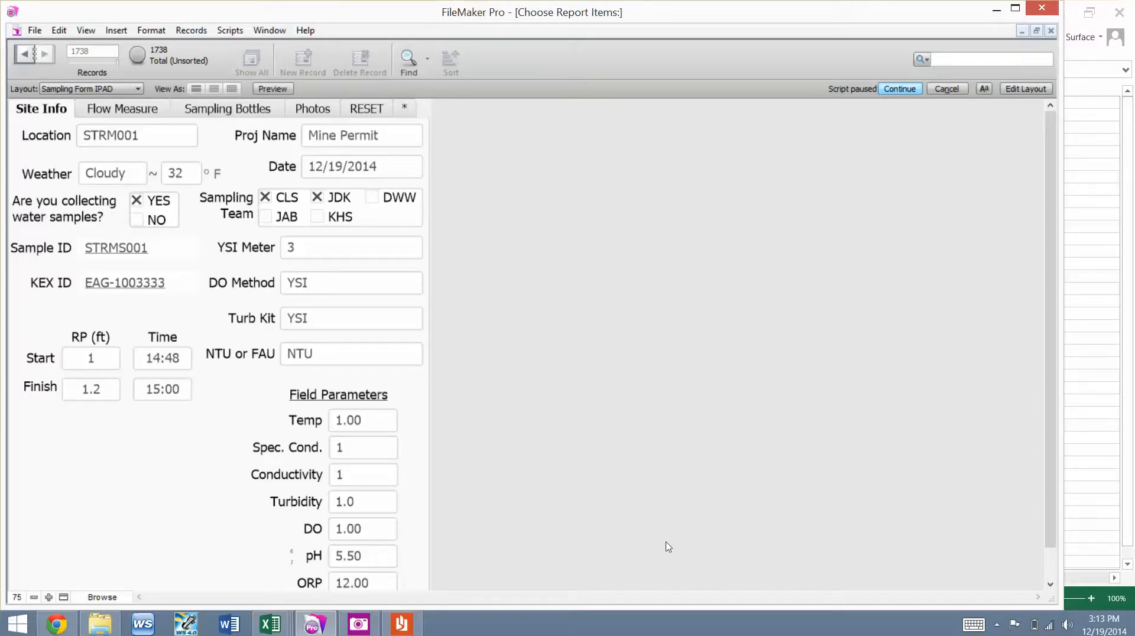
left_click(313, 109)
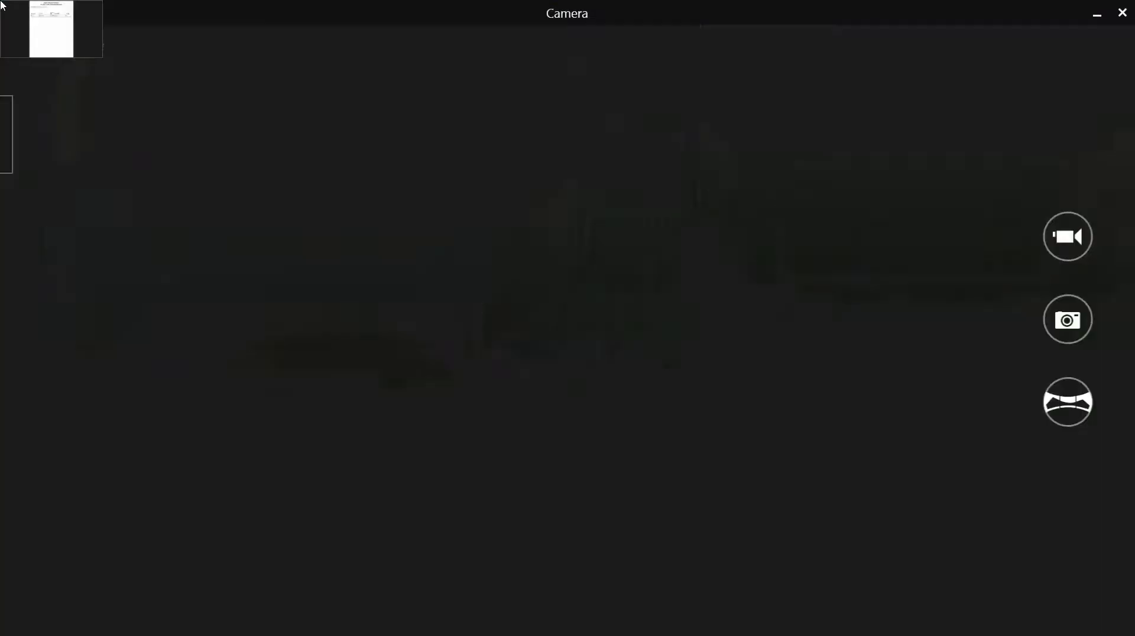
left_click(3, 5)
left_click(3, 5)
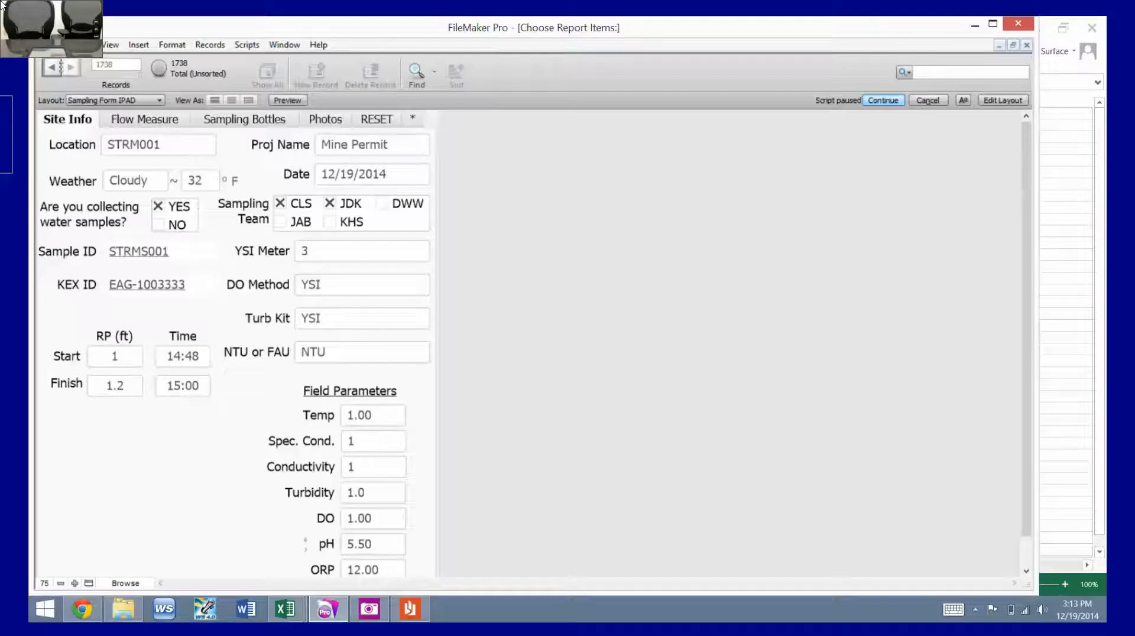
left_click(3, 5)
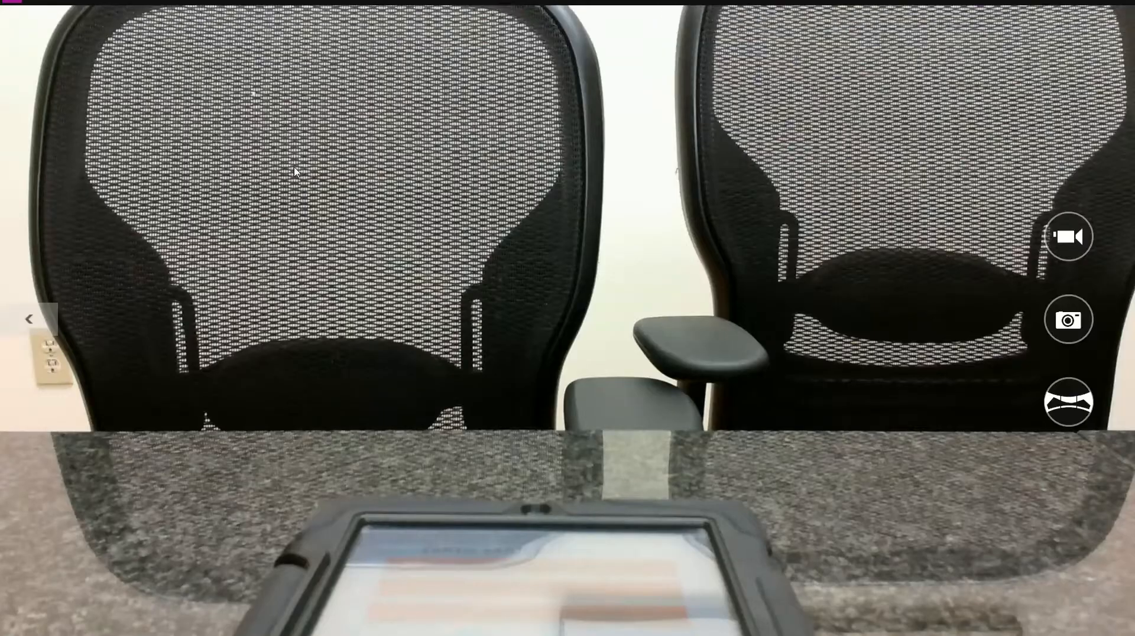
left_click(3, 4)
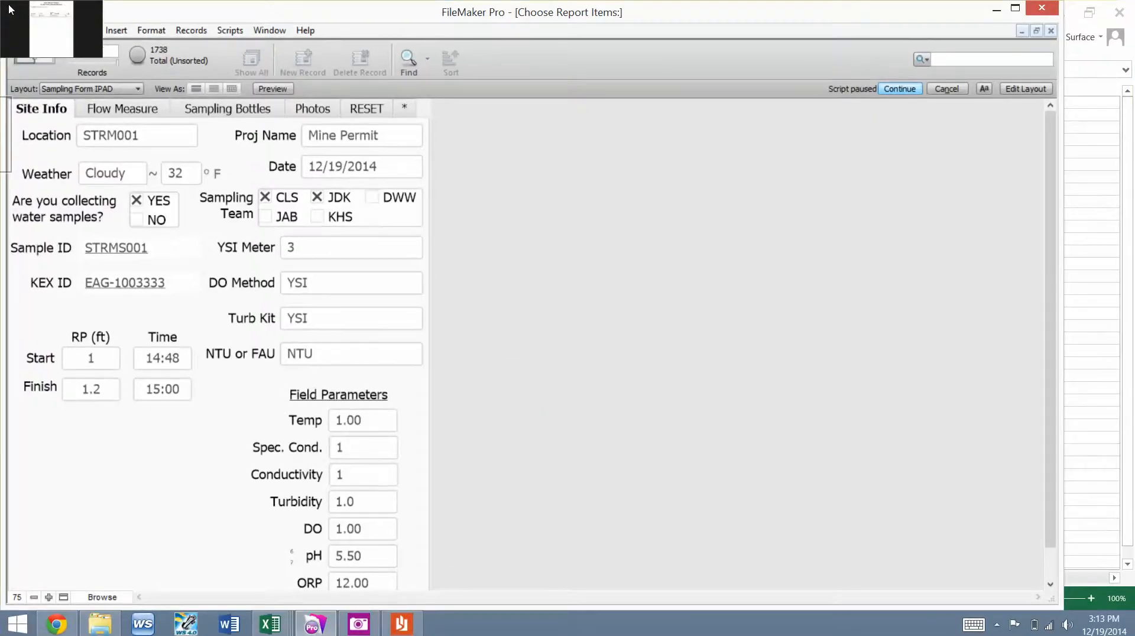
left_click(10, 9)
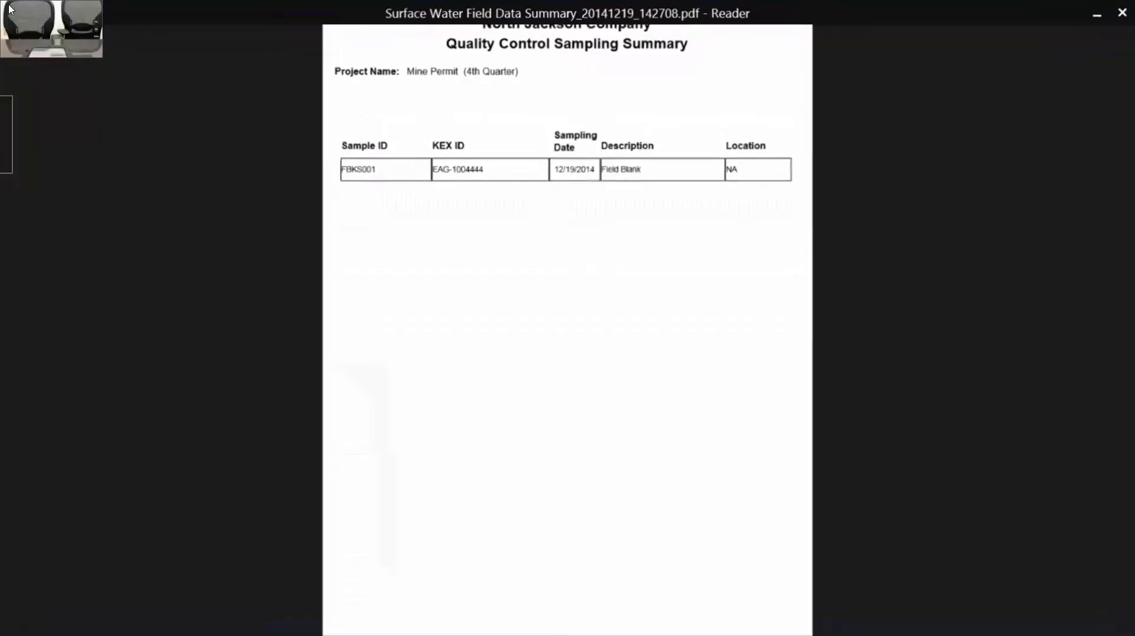
left_click(10, 9)
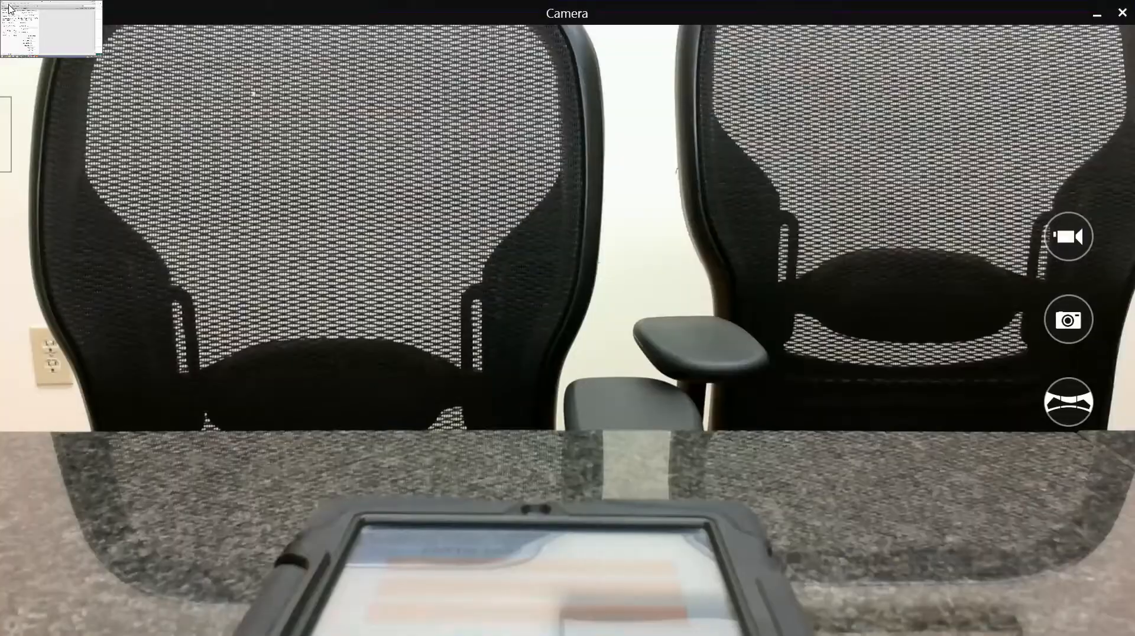
left_click(10, 9)
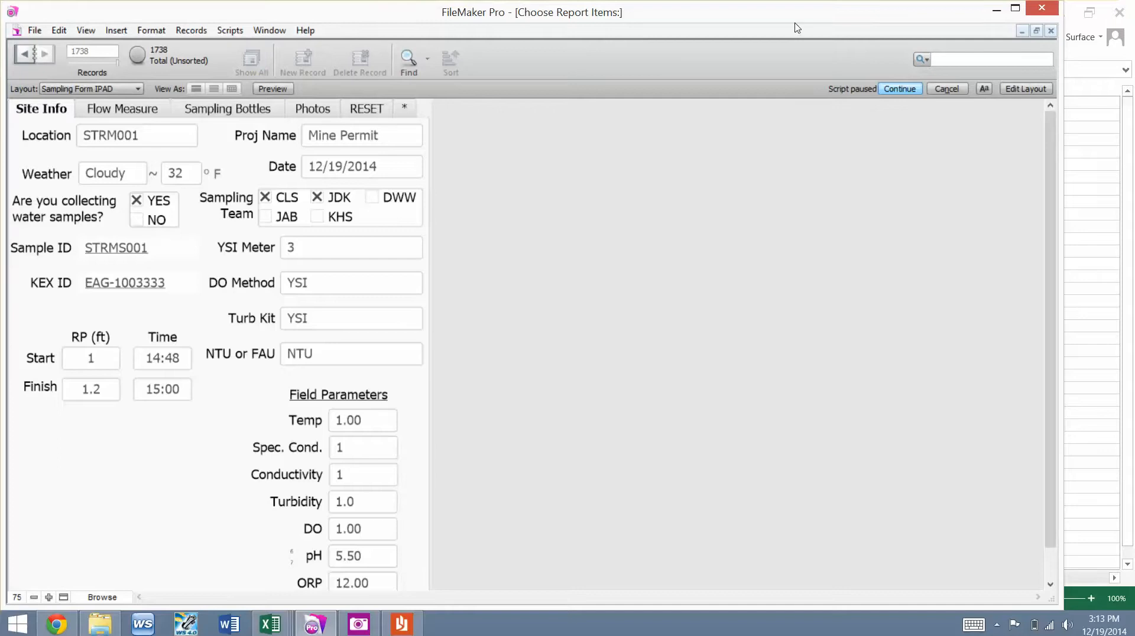
- Close FileMaker Pro and all open REACH workbooks in Excel
left_click(1049, 12)
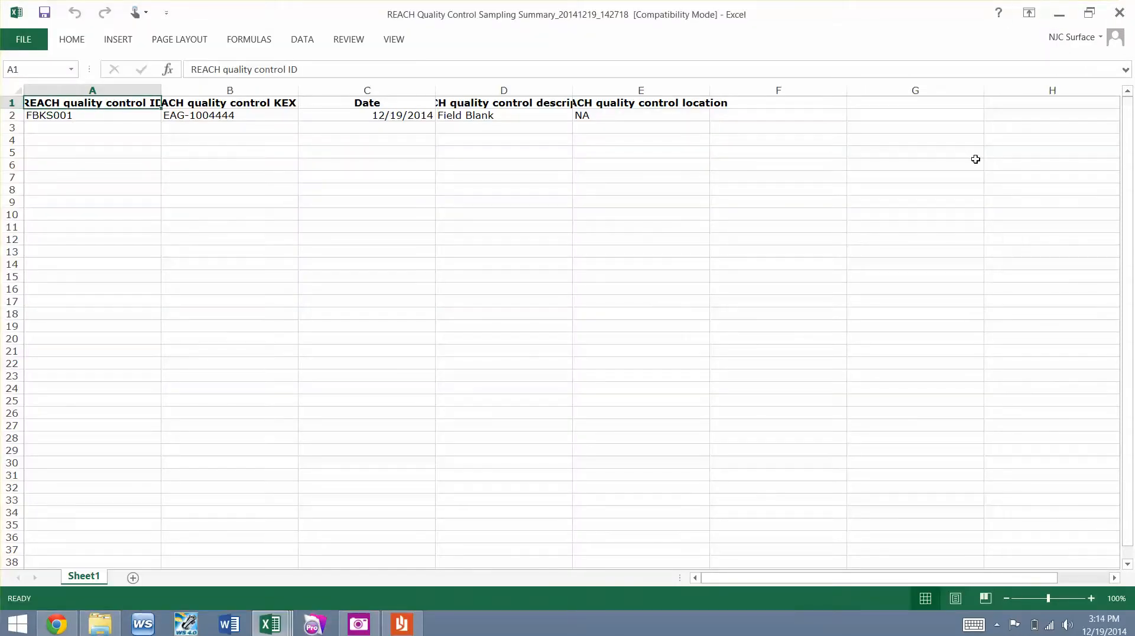
left_click(1120, 13)
left_click(1122, 13)
left_click(1121, 14)
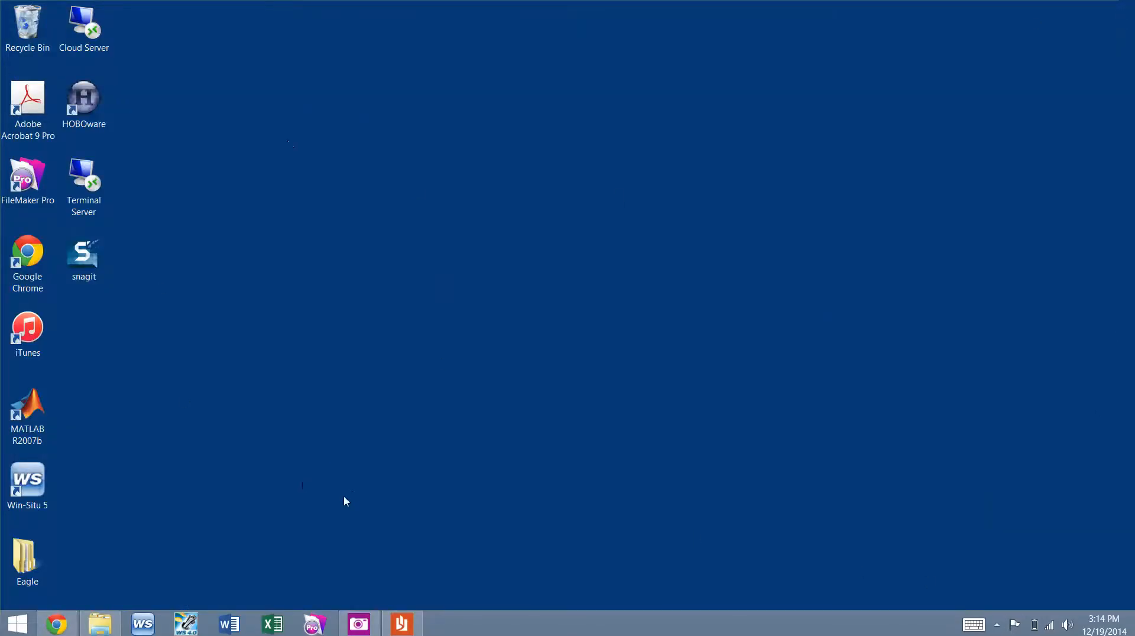
left_click(2, 627)
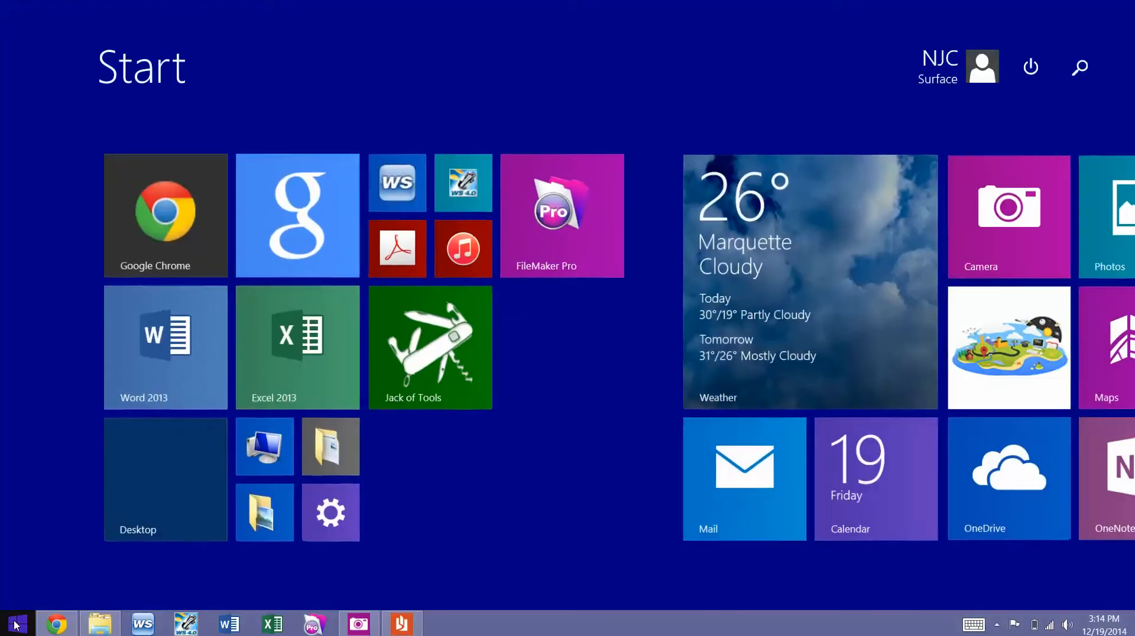
left_click(1, 1)
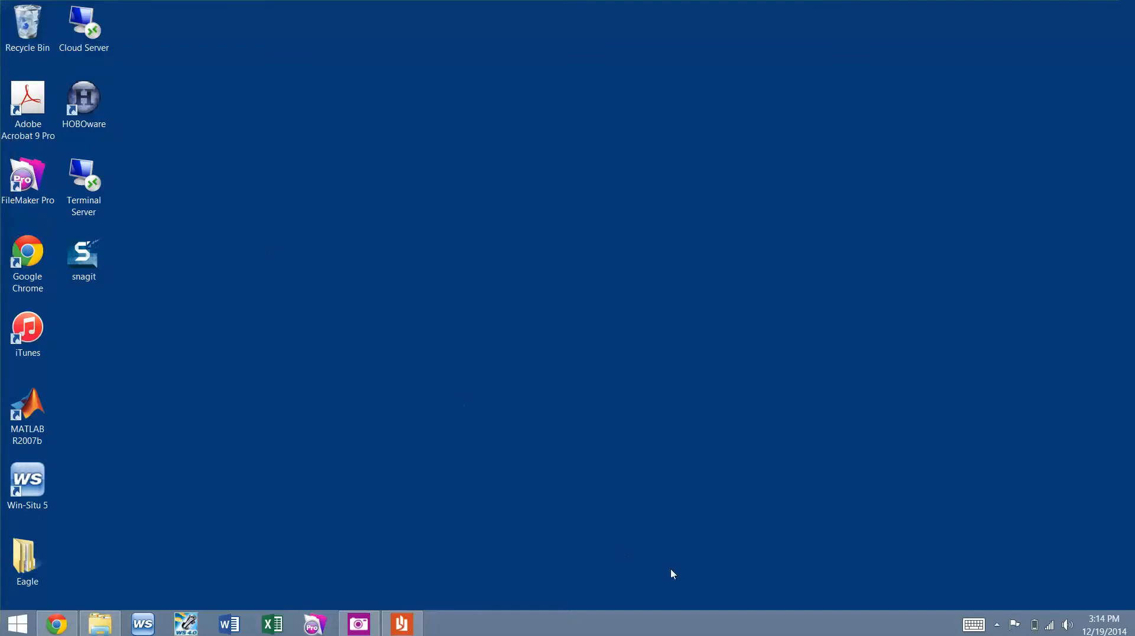
left_click(999, 625)
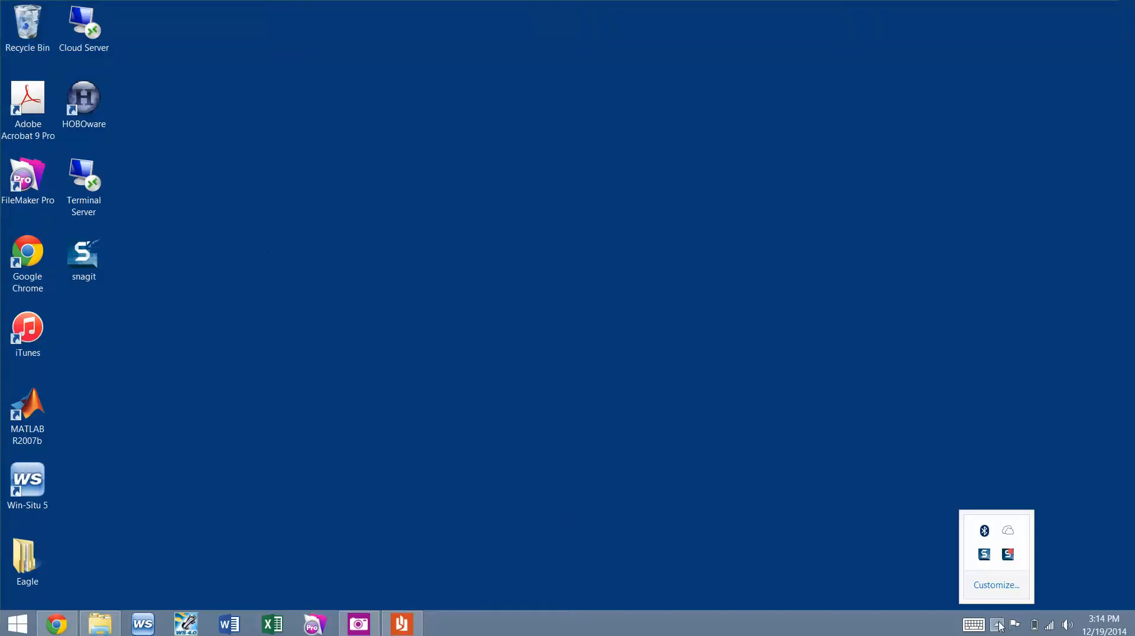